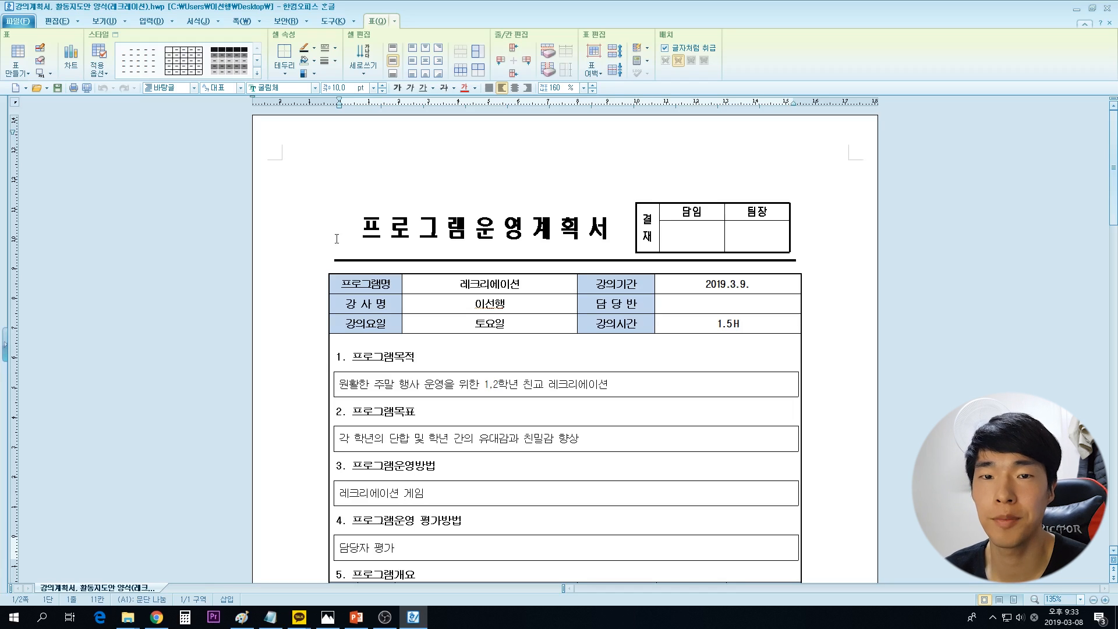
- Look over the plan document's title, header table and section fields
click(376, 237)
scroll(377, 236, down, 3)
scroll(363, 232, up, 3)
drag(338, 235, 613, 225)
click(613, 226)
scroll(611, 230, down, 2)
scroll(591, 245, up, 2)
drag(423, 286, 699, 362)
click(687, 358)
drag(740, 289, 677, 288)
click(689, 292)
- Switch to the Notepad memo, review its list of shortcut topics, and return to the Hangul document
click(270, 617)
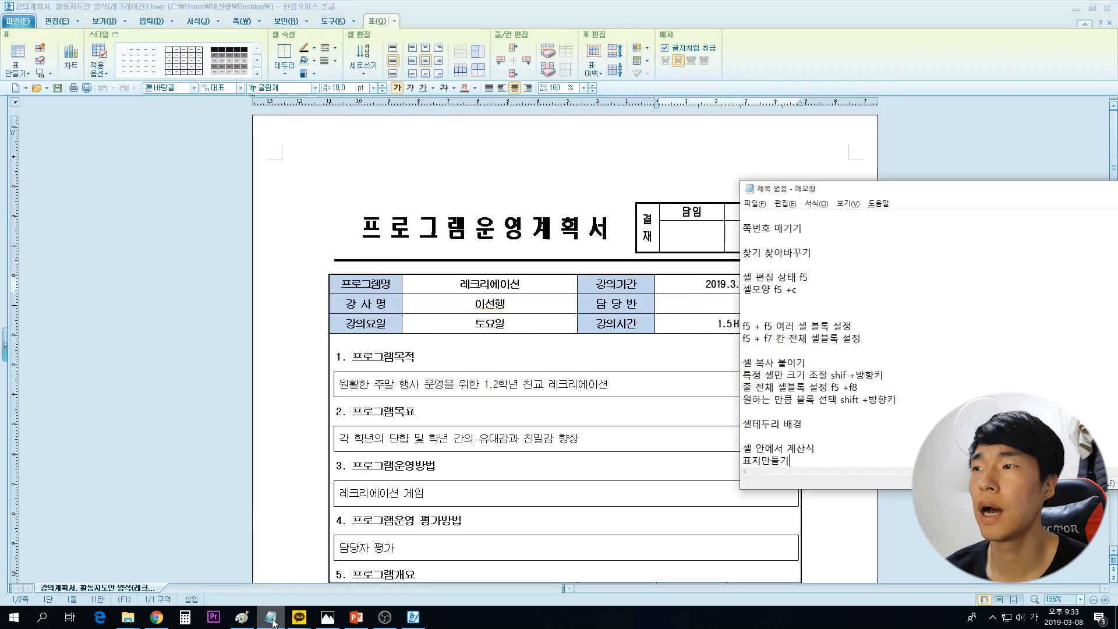
scroll(862, 299, up, 4)
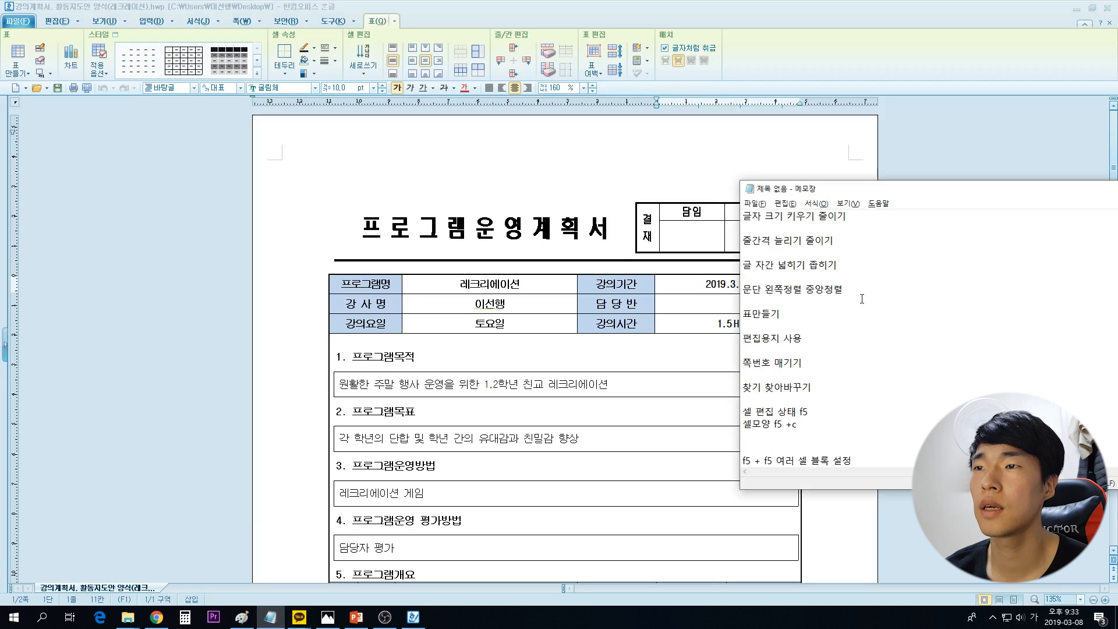
click(722, 265)
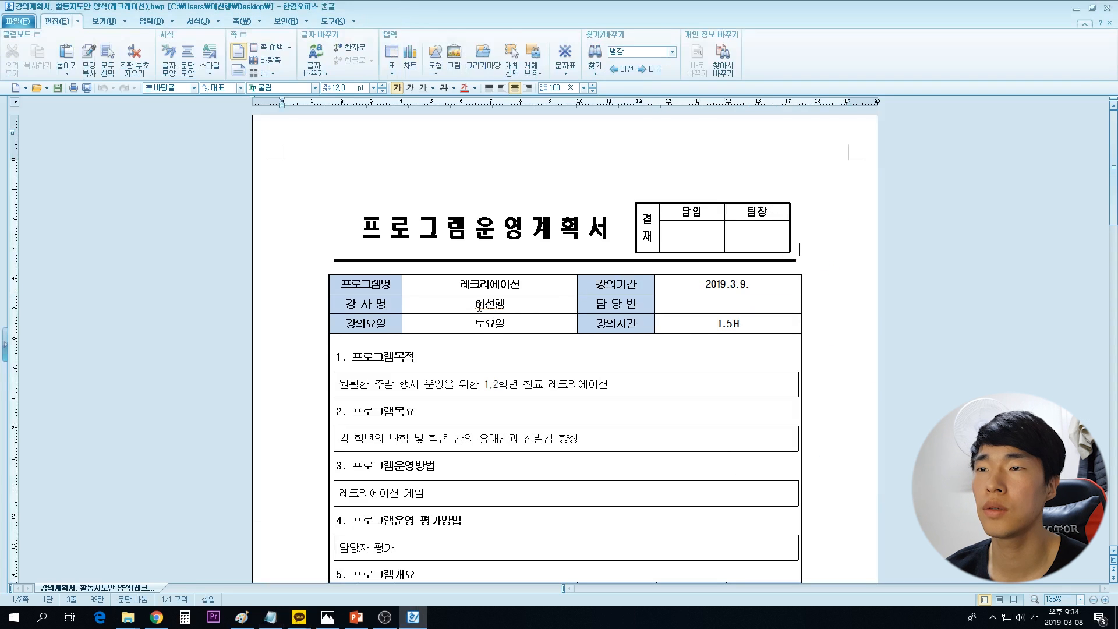
- Enlarge and shrink the program name 레크리에이션 in the header table, ending at a font size of 12 pt
click(455, 282)
mouse_move(455, 282)
mouse_down()
mouse_move(536, 284)
mouse_move(452, 284)
mouse_up()
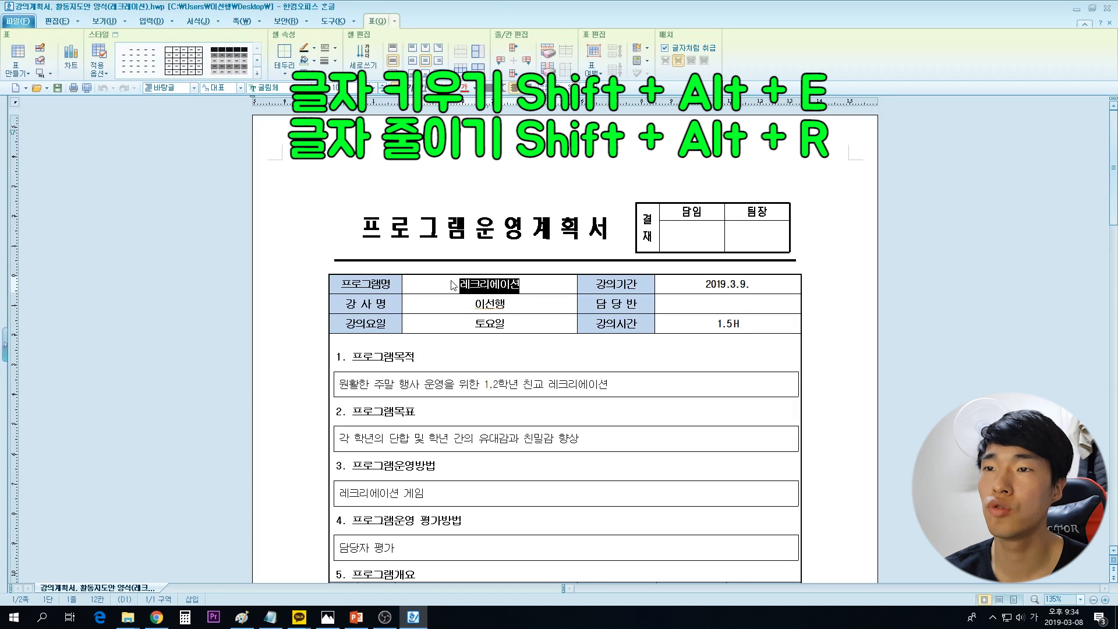
key(shift+alt+e)
key(shift+alt+e)
key(shift+alt+e)
key(shift+alt+e)
key(shift+alt+e)
key(shift+alt+r)
key(shift+alt+r)
key(shift+alt+r)
key(shift+alt+r)
key(shift+alt+r)
key(shift+alt+e)
key(shift+alt+e)
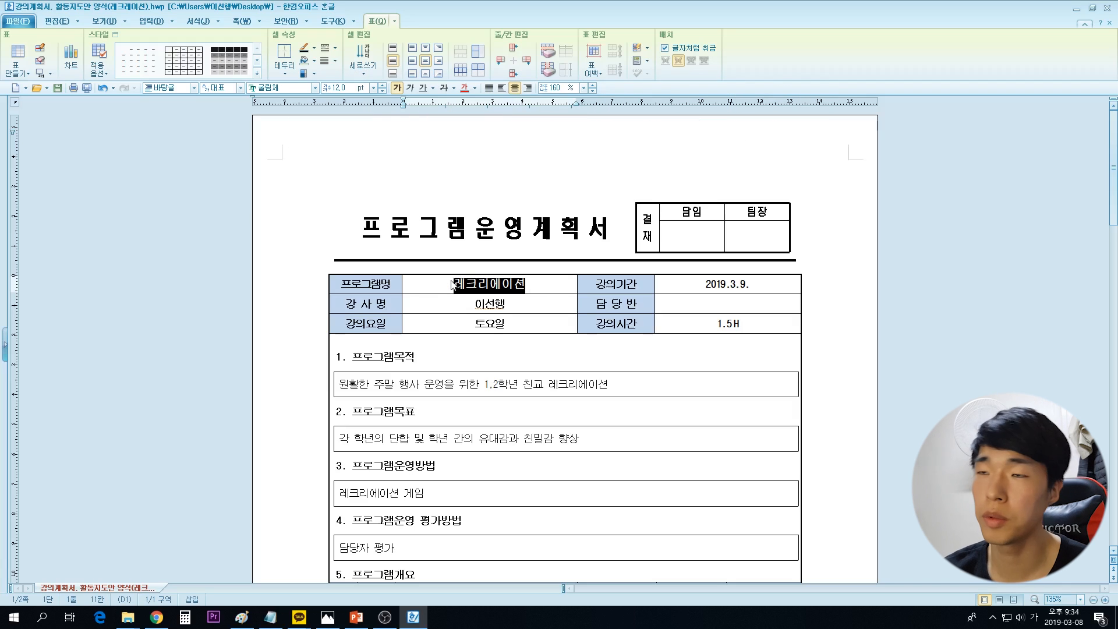
- Step the font size of 레크리에이션 in the program name cell up and down, ending at 15 pt
key(ctrl+bracketright)
key(ctrl+bracketright)
key(ctrl+bracketright)
key(ctrl+bracketright)
key(ctrl+bracketright)
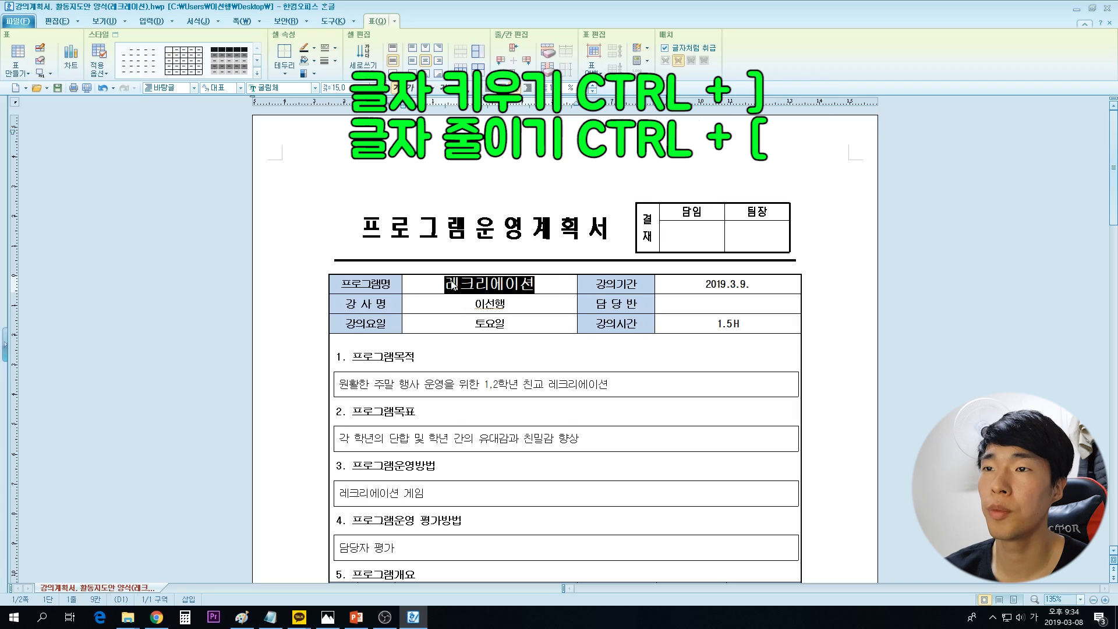
key(ctrl+bracketleft)
key(ctrl+bracketleft)
key(ctrl+bracketleft)
key(ctrl+bracketleft)
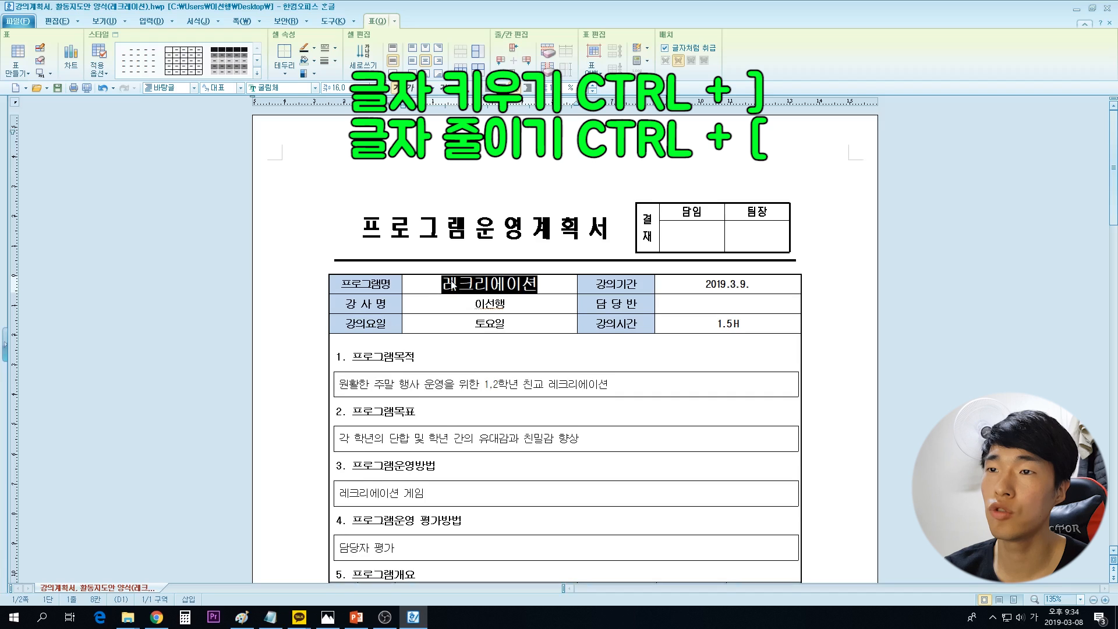
key(ctrl+bracketright)
key(ctrl+bracketright)
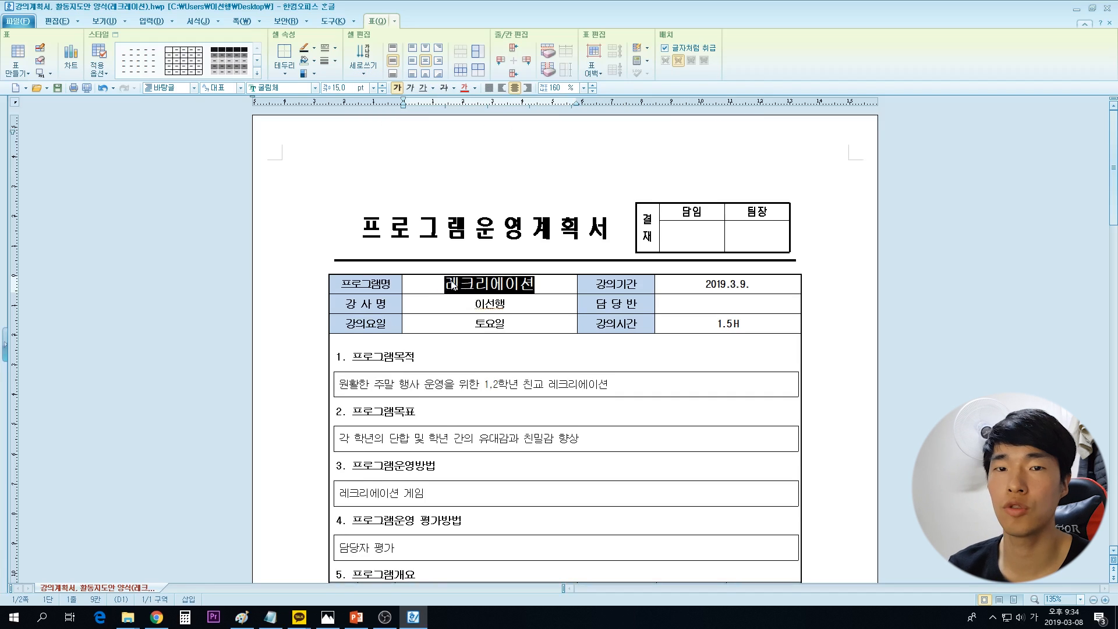
key(Escape)
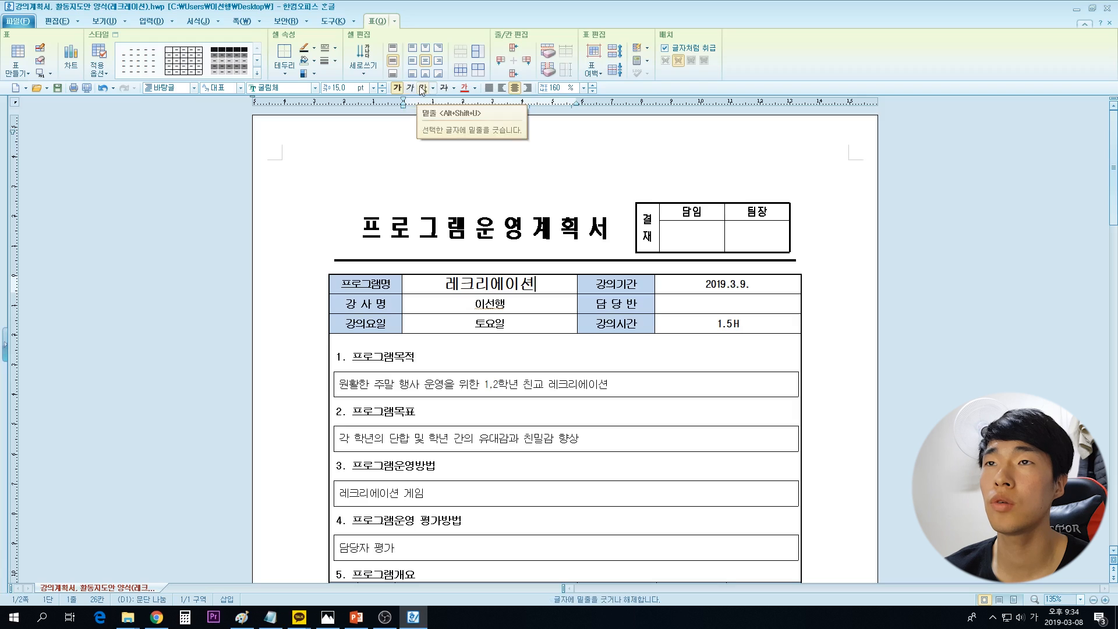
- Toggle bold on and off for the sentence under 1. 프로그램목적, and apply underline and italic to it
click(474, 307)
drag(474, 307, 490, 327)
click(495, 376)
drag(340, 385, 624, 390)
key(alt+shift+b)
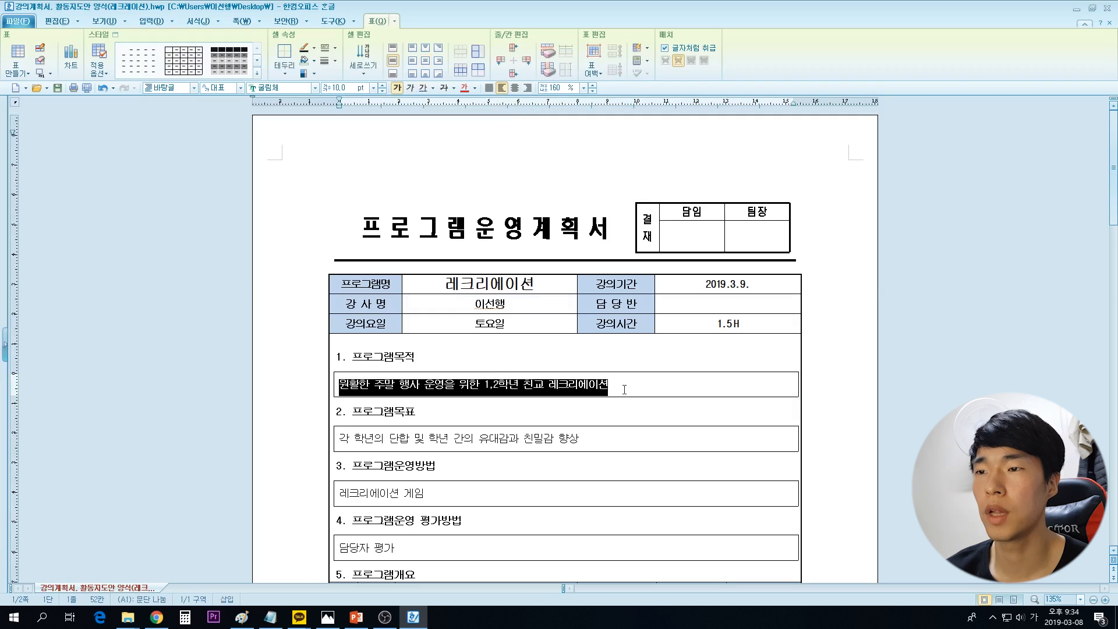
key(alt+shift+b)
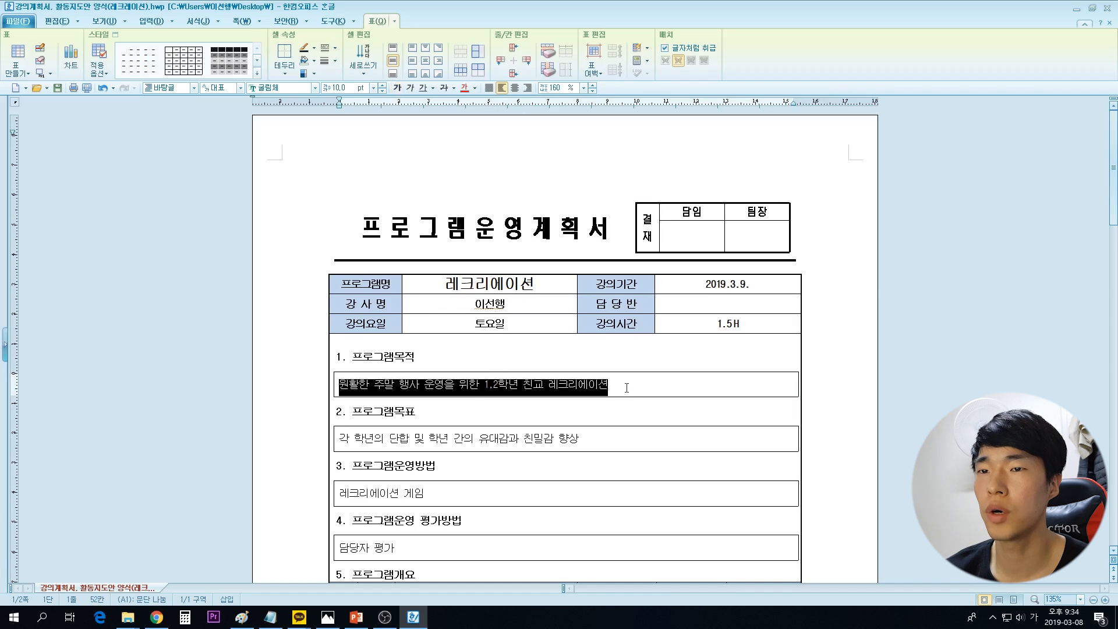
key(alt+shift+u)
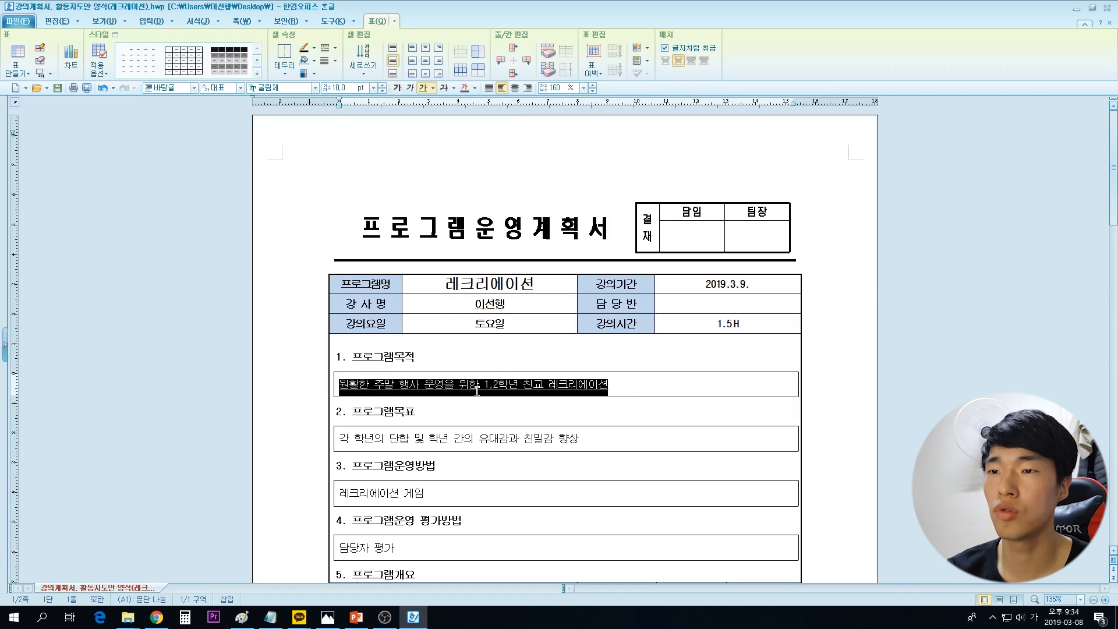
key(alt+shift+i)
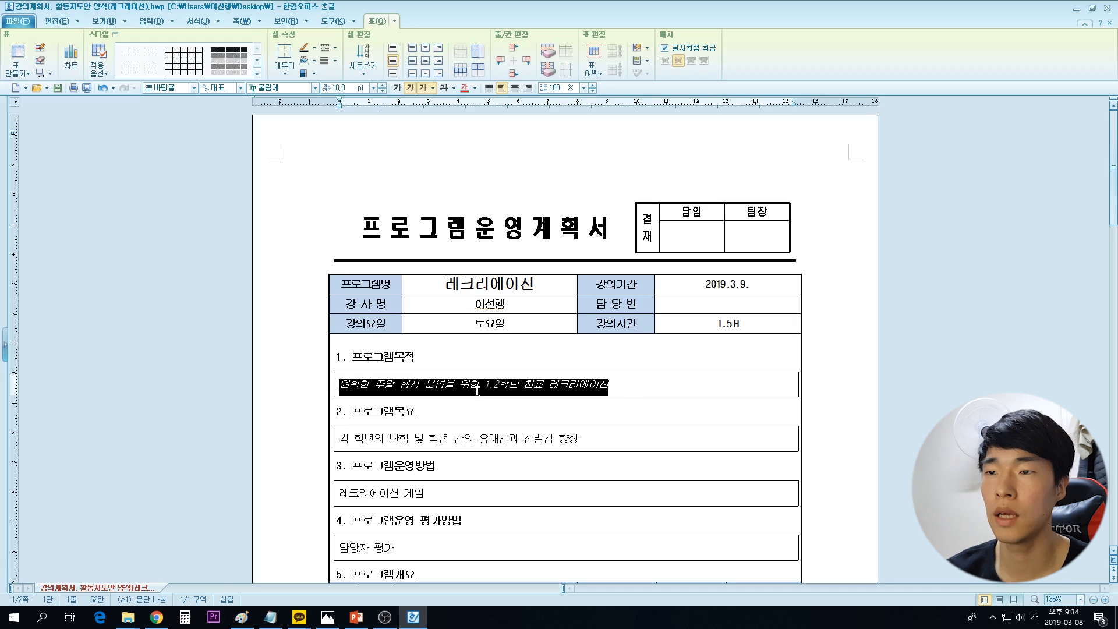
double_click(505, 389)
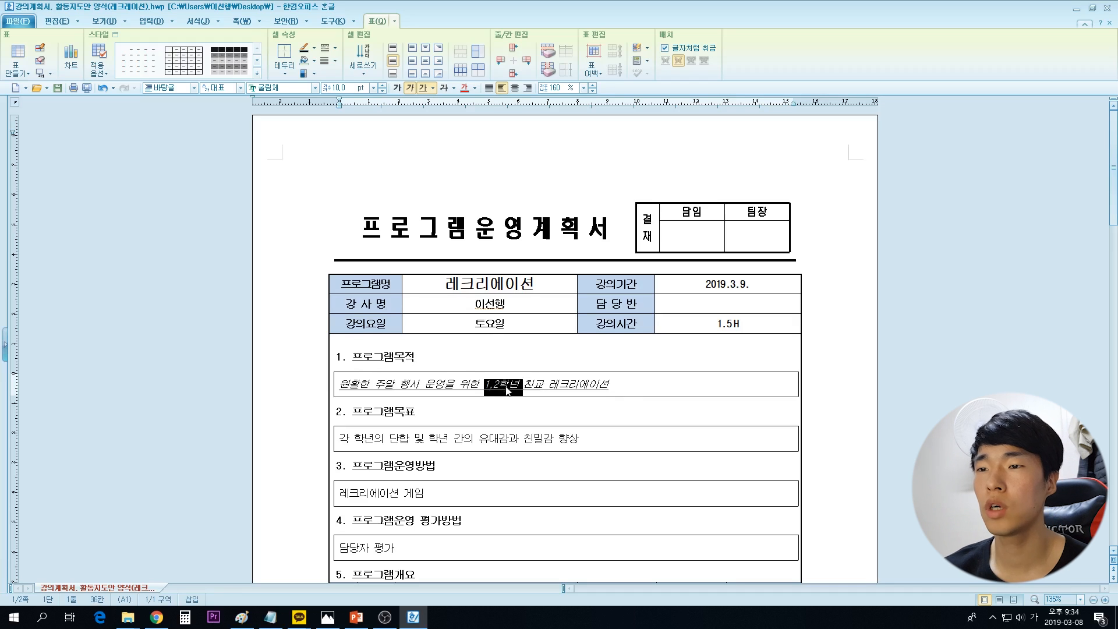
triple_click(524, 389)
click(524, 390)
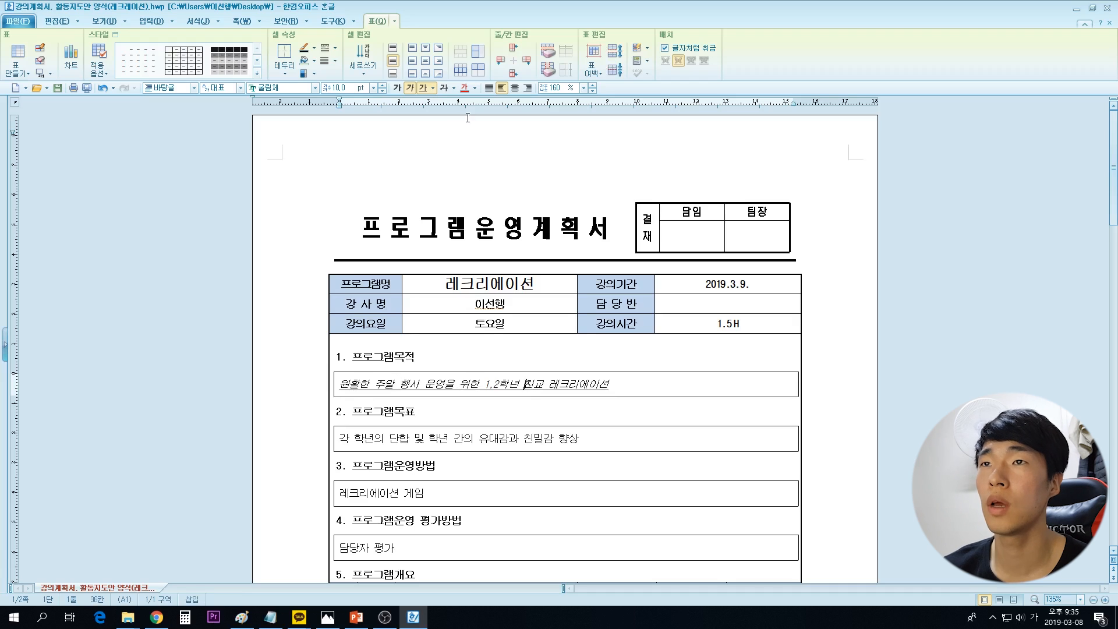
- Color the whole sentence under 1. 프로그램목적 blue
scroll(359, 326, down, 1)
double_click(571, 340)
click(570, 341)
drag(340, 339, 625, 340)
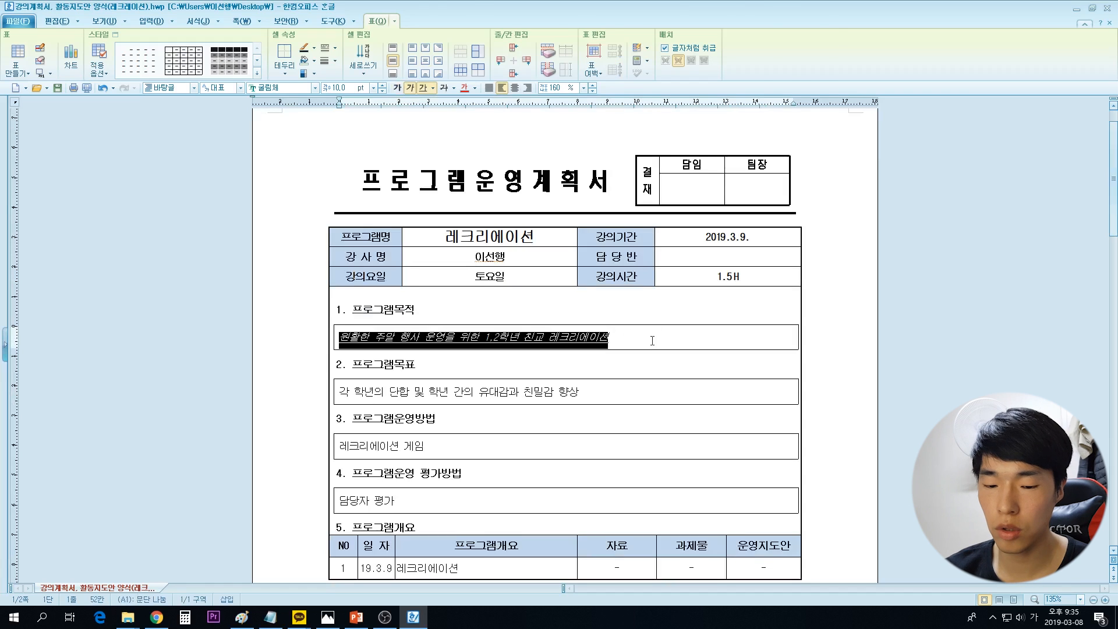
key(ctrl+m)
key(b)
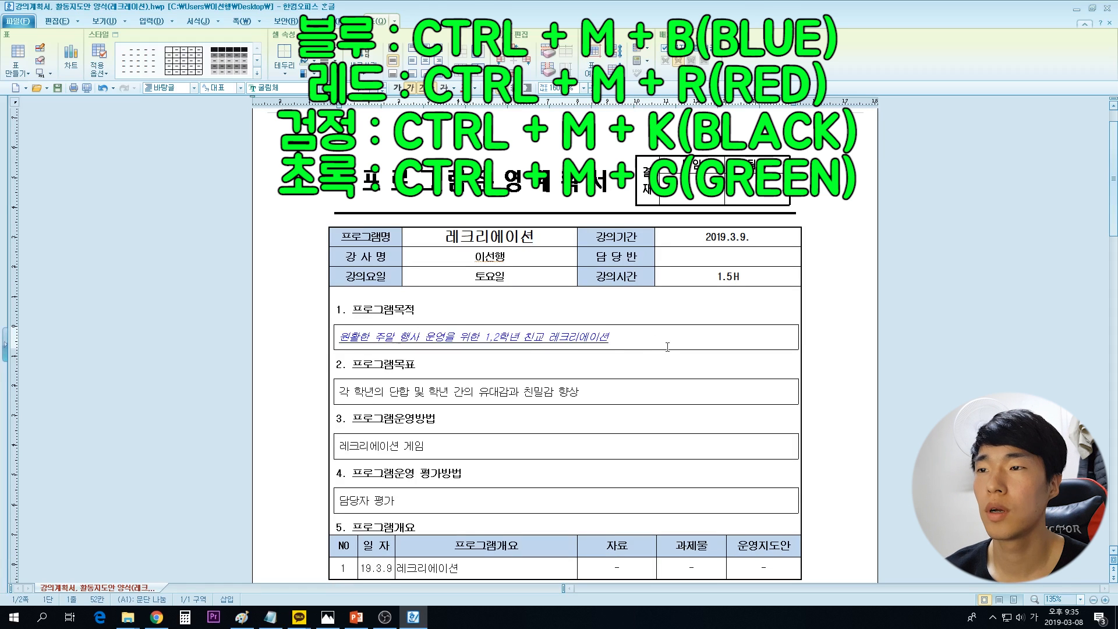
- Change the font color of the sentence under 1. 프로그램목적 to red
drag(653, 348, 336, 342)
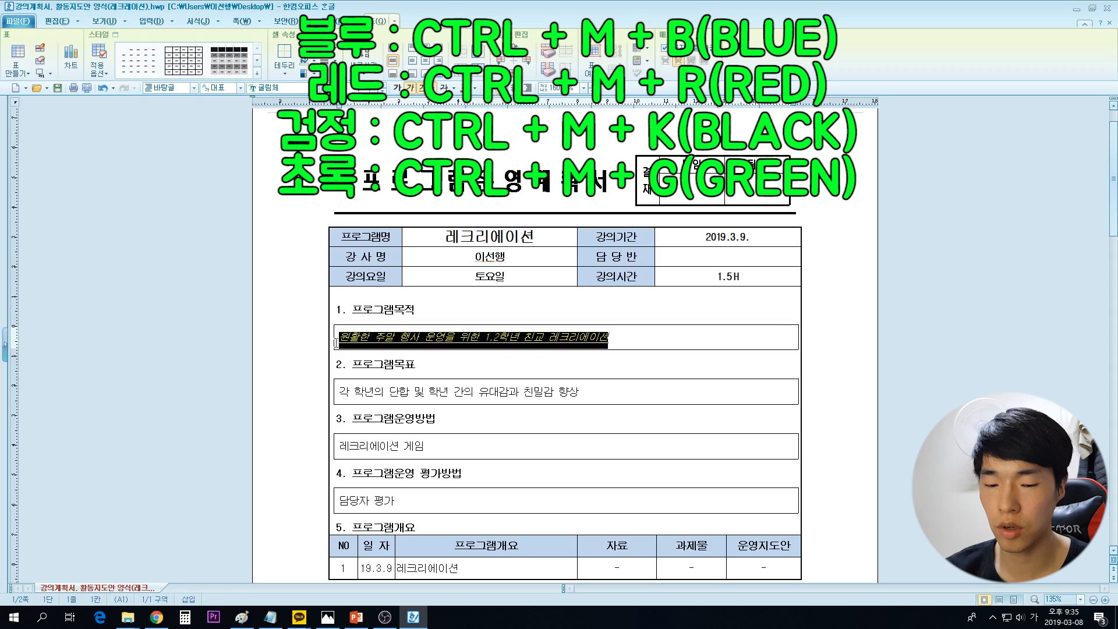
key(ctrl+m)
key(r)
- Set the font color of the sentence under 1. 프로그램목적 back to black
key(shift+Right)
key(shift+Right)
key(shift+Right)
key(shift+Right)
key(shift+Right)
key(shift+Right)
key(shift+Right)
key(shift+Right)
key(shift+Right)
key(shift+Right)
key(shift+Right)
key(shift+Right)
key(shift+Right)
key(shift+Right)
key(shift+Right)
key(shift+Right)
key(shift+Right)
key(shift+Right)
key(shift+Right)
key(shift+Right)
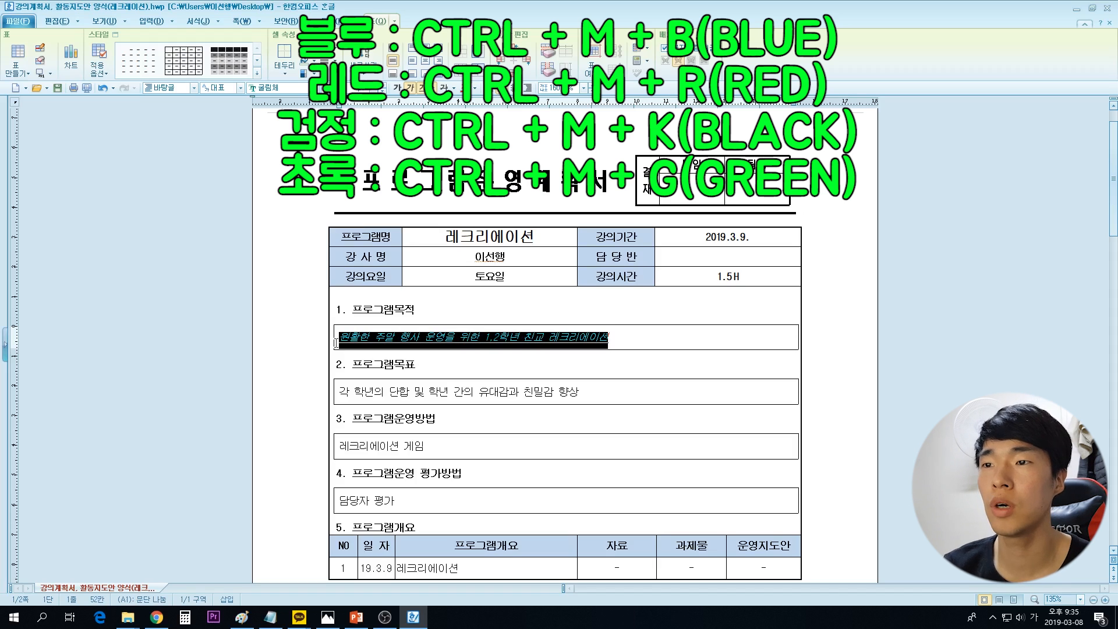
key(ctrl+m)
key(k)
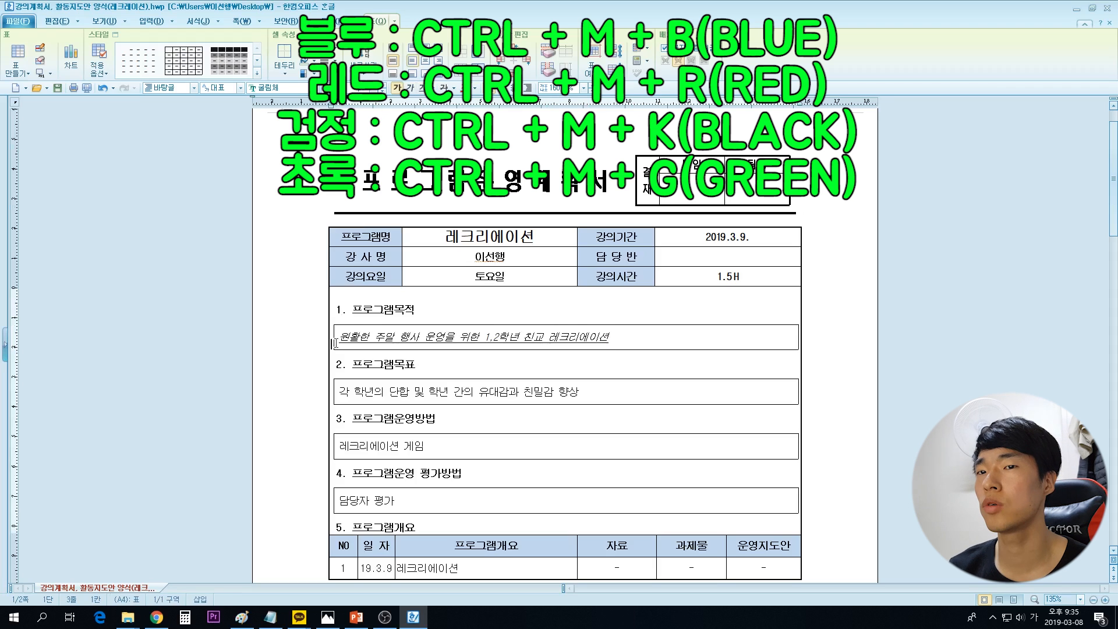
- Select the whole sentence under 1. 프로그램목적 and color it green
key(shift+Right)
key(shift+Right)
key(shift+Right)
key(shift+Right)
key(shift+Right)
key(shift+Right)
key(shift+Right)
key(shift+Right)
key(shift+Right)
key(shift+Right)
key(shift+Right)
key(shift+Right)
key(shift+Right)
key(shift+Right)
key(shift+Right)
key(shift+Right)
key(shift+Right)
key(shift+Right)
key(shift+Right)
key(shift+Right)
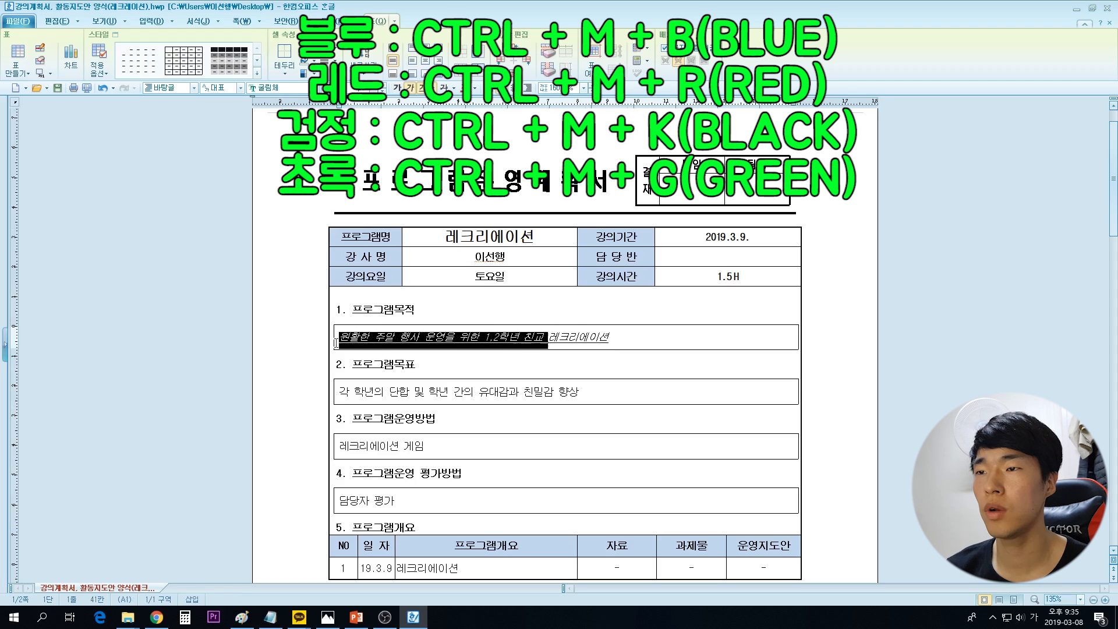
key(ctrl+m)
key(g)
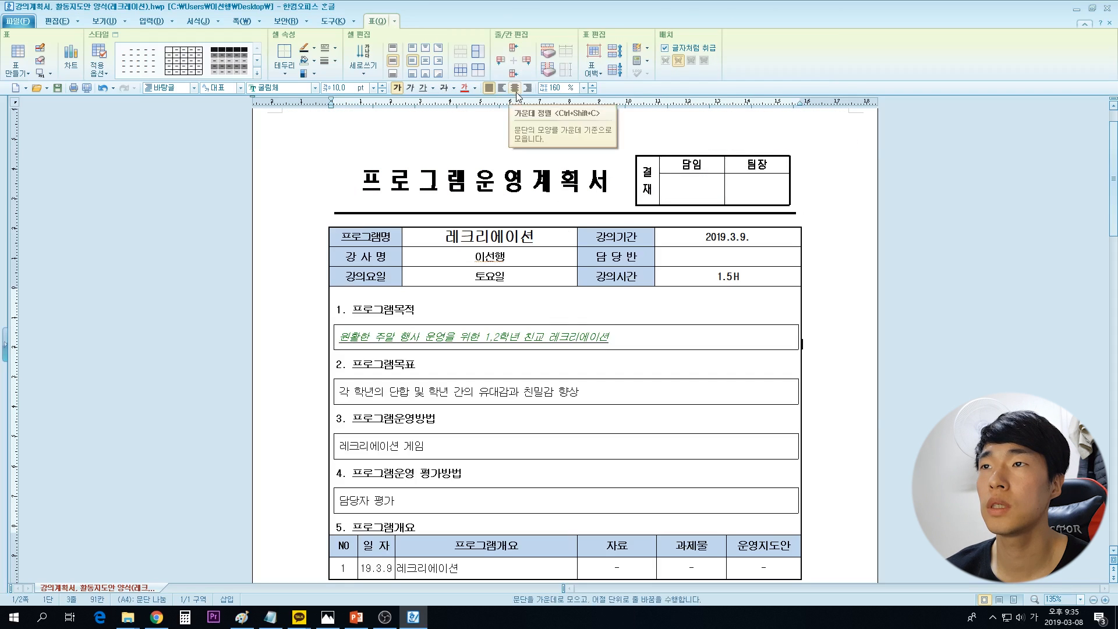
- Try center and right alignment on the sentence under 1. 프로그램목적 and restore its left alignment
triple_click(395, 344)
key(ctrl+shift+c)
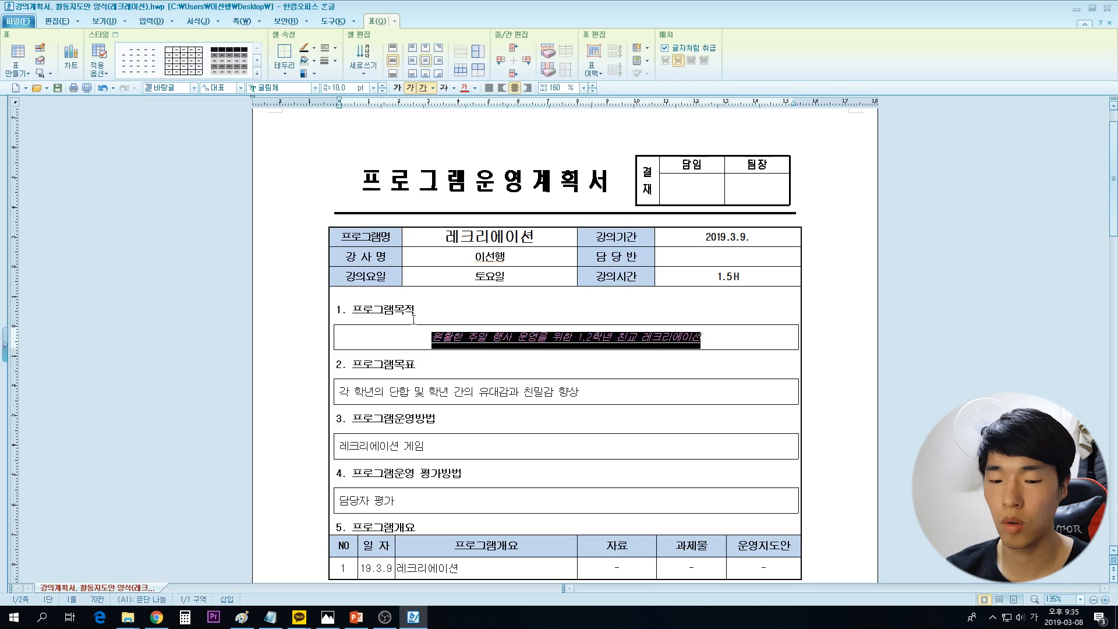
key(ctrl+shift+r)
click(414, 319)
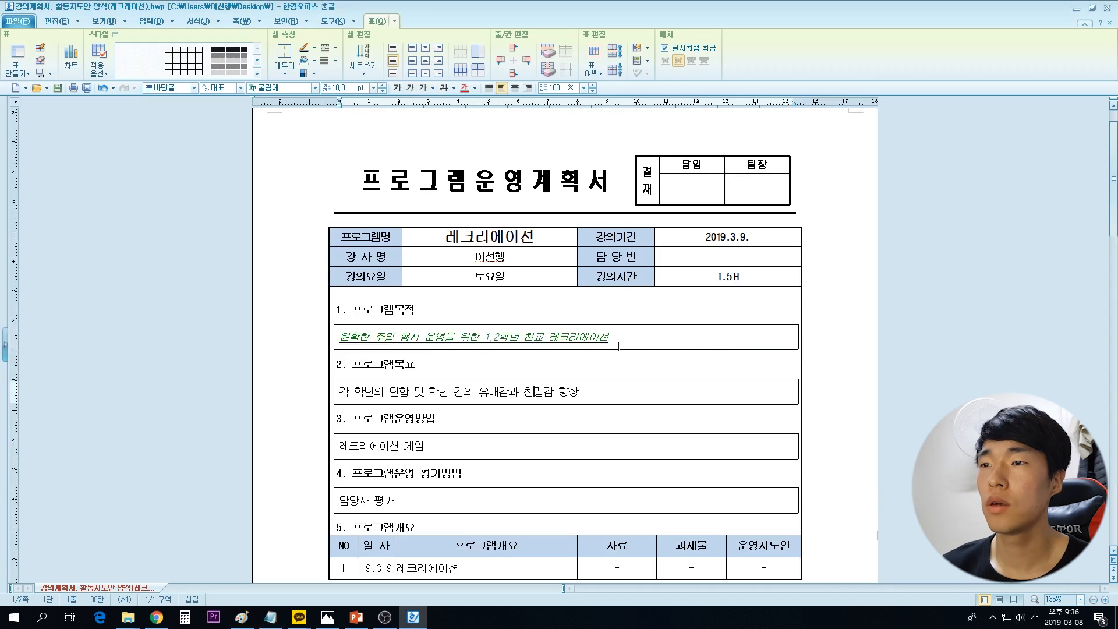
- Replace 향상 at the end of the sentence under 2. 프로그램목표 with filler ㅇ characters running past a full line
click(619, 343)
click(604, 391)
text(ㅇㅇㅇㅇㅇㅇㅇㅇㅇㅇㅇㅇㅇㅇㅇㅇㅇㅇㅇㅇㅇㅇㅇㅇㅇ)
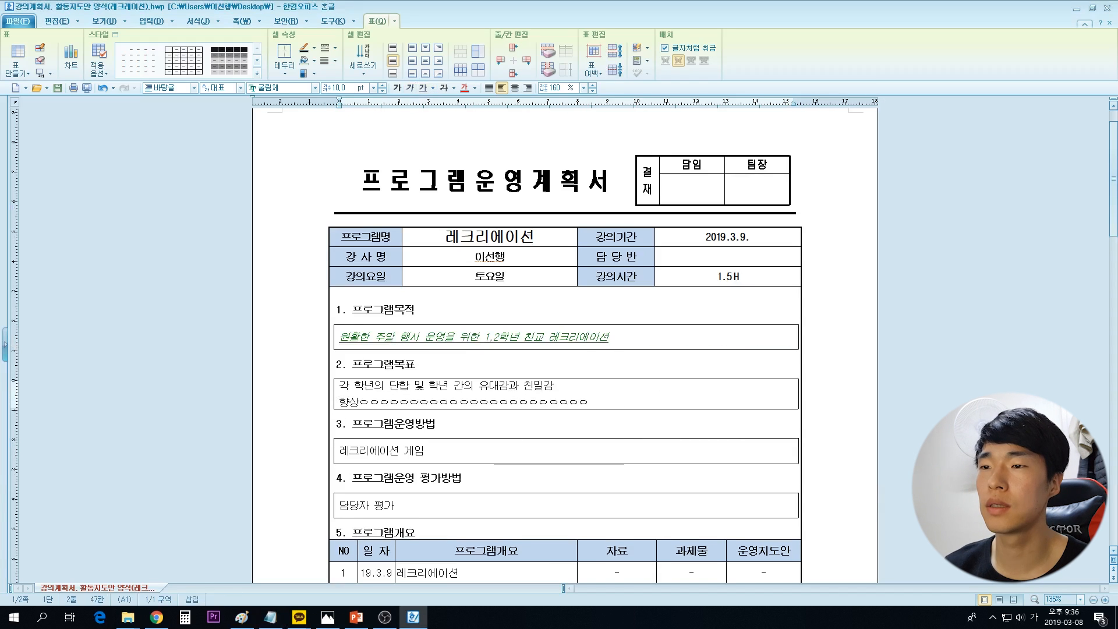
key(ctrl+BackSpace)
text(ㅇㅇㅇㅇㅇㅇㅇㅇㅇㅇㅇㅇㅇㅇㅇㅇㅇㅇ)
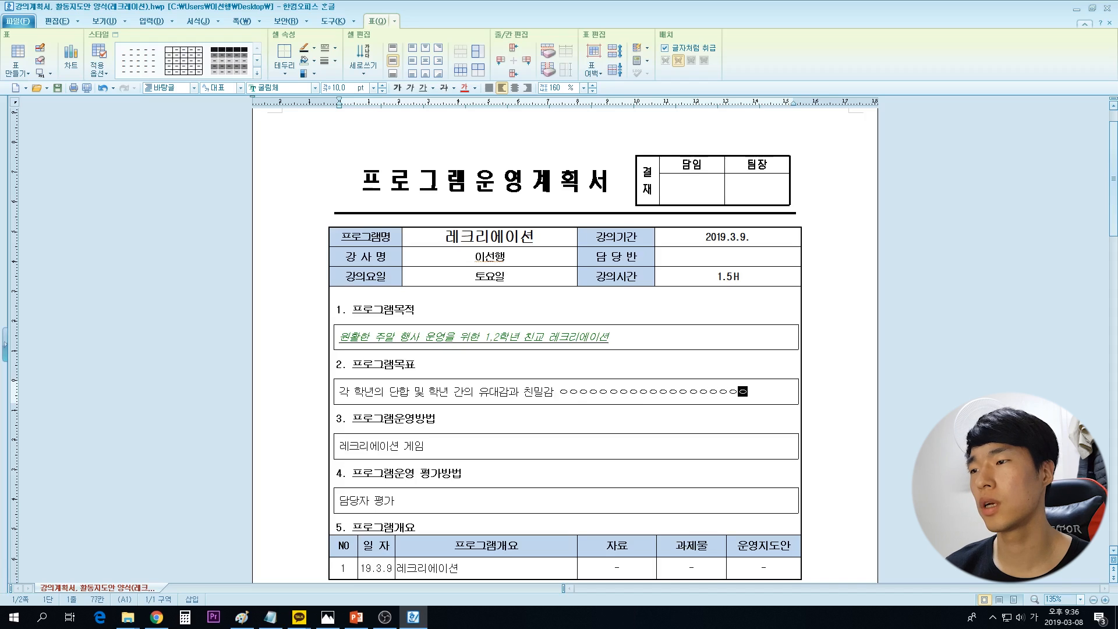
text(ㅇㅇㅇㅇㅇㅇㅇㅇㅇㅇㅇㅇㅇㅇㅇㅇㅇㅇㅇㅇㅇㅇㅇㅇㅇㅇㅇ)
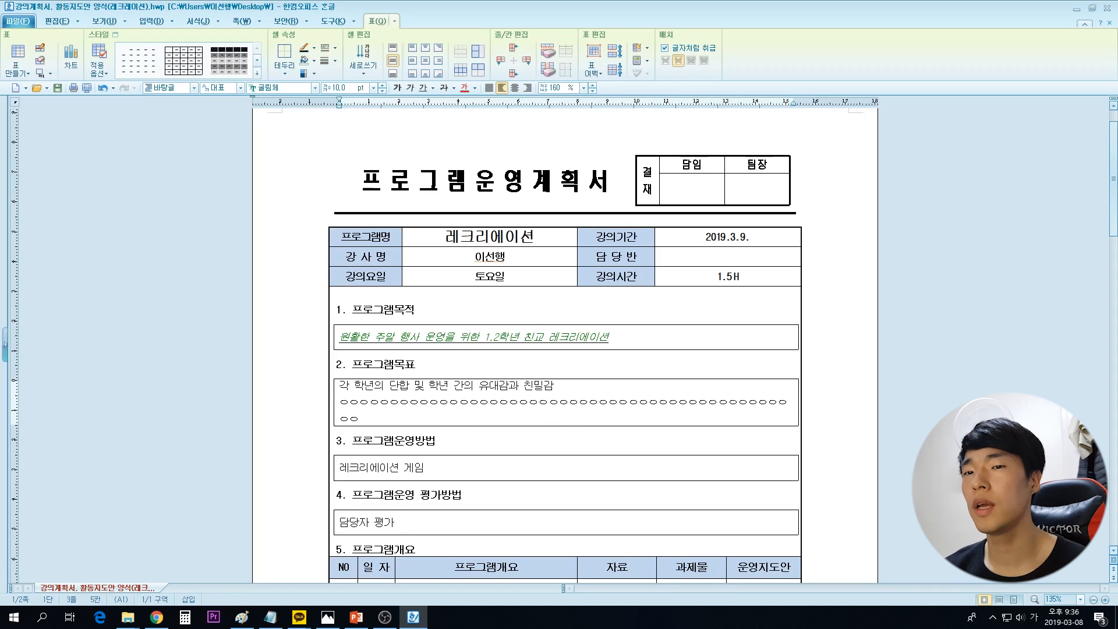
- Select the filler ㅇ characters under 2. 프로그램목표 and narrow their letter spacing until they fit well within one line
key(shift+Up)
key(shift+Left)
key(shift+Left)
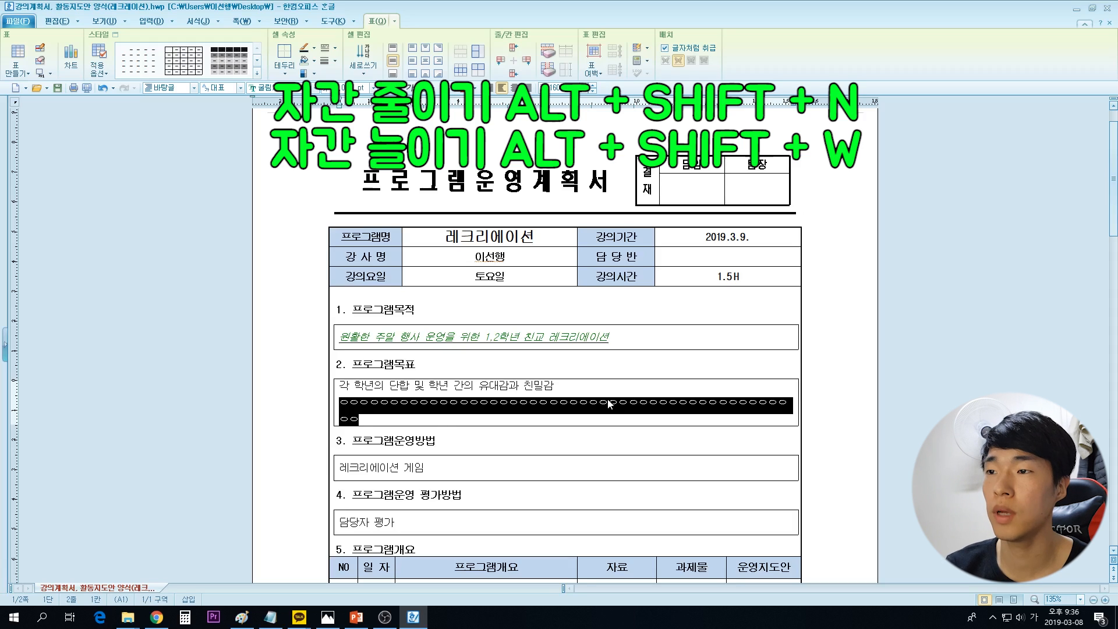
key(alt+shift+n)
key(alt+shift+n)
key(alt+shift+n)
key(alt+shift+n)
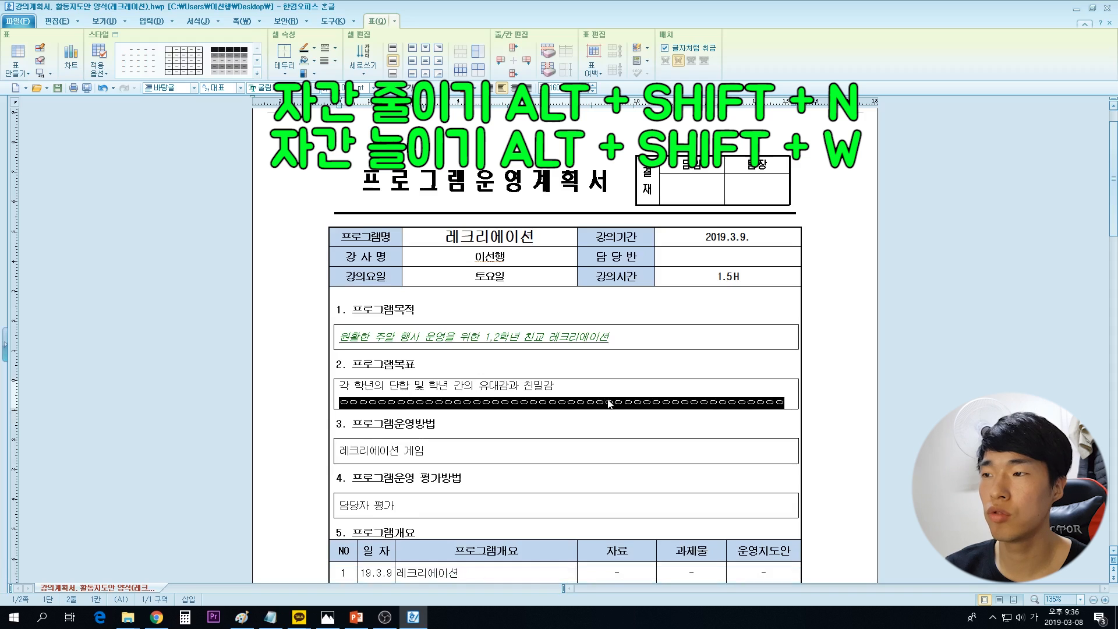
key(alt+shift+n)
key(alt+shift+n)
key(alt+shift+n)
key(alt+shift+n)
key(alt+shift+n)
key(alt+shift+n)
key(alt+shift+n)
key(alt+shift+n)
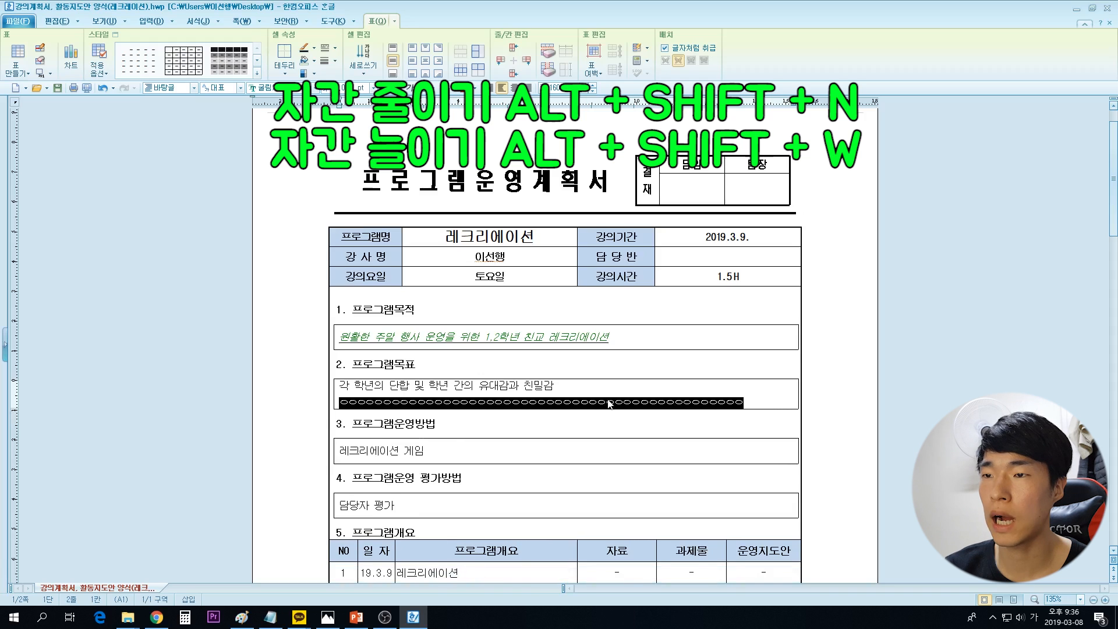
key(alt+shift+n)
key(alt+shift+n)
key(alt+shift+n)
key(alt+shift+n)
key(alt+shift+n)
key(alt+shift+n)
key(alt+shift+n)
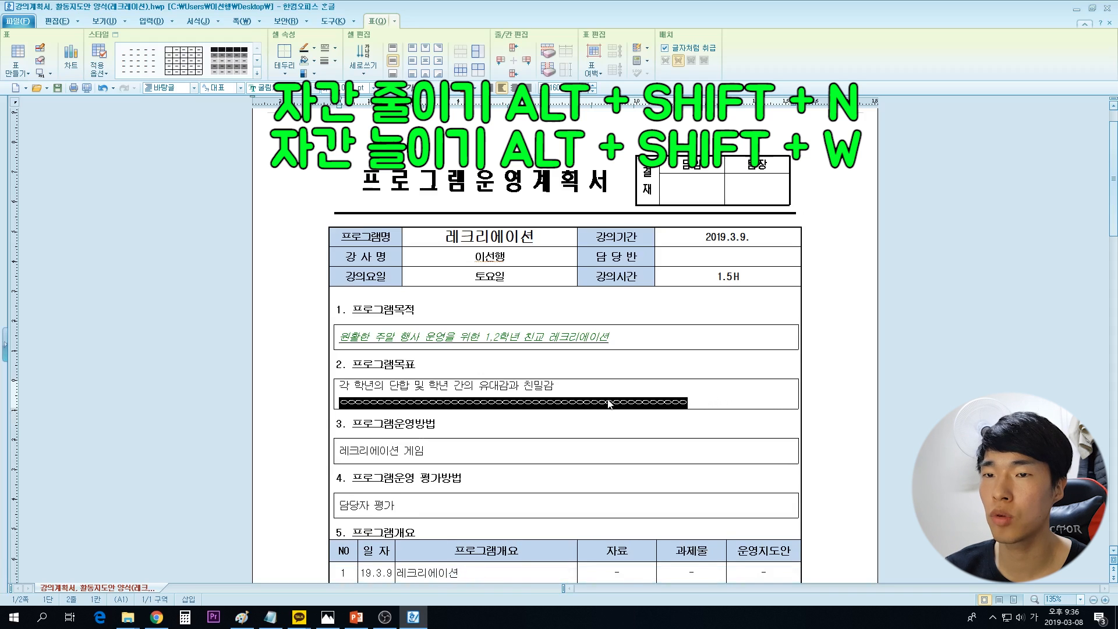
- Select the first line of text under 2. 프로그램목표 and narrow its letter spacing
key(Up)
key(shift+Down)
key(shift+Left)
key(alt+shift+n)
key(alt+shift+n)
key(alt+shift+n)
key(alt+shift+n)
key(alt+shift+n)
key(alt+shift+n)
key(alt+shift+n)
key(alt+shift+n)
key(alt+shift+n)
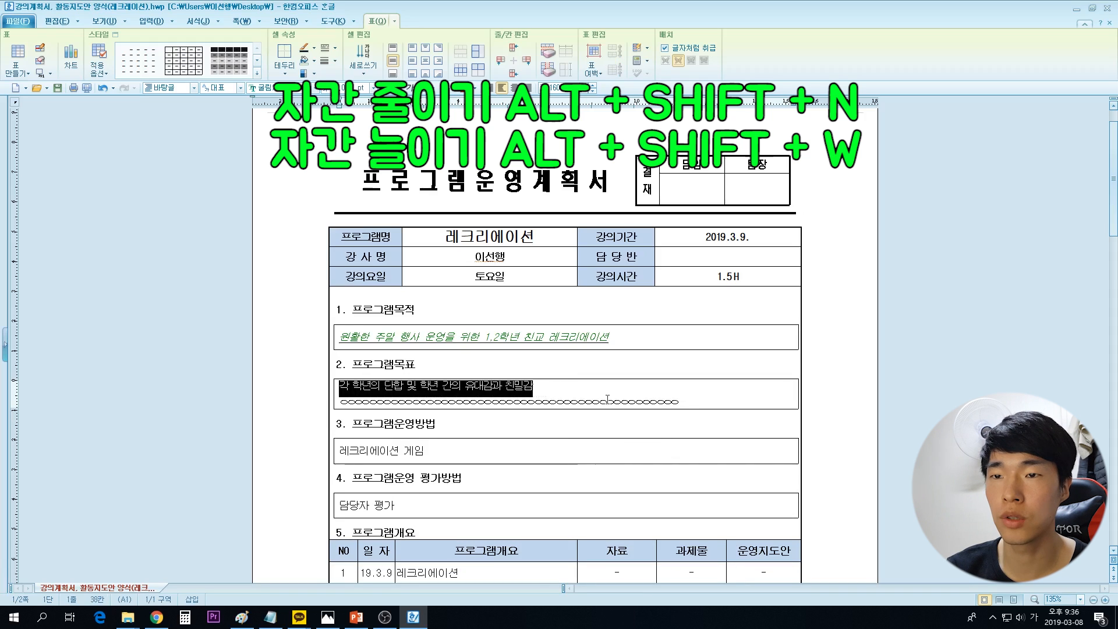
- Widen the letter spacing of the selected first line of text under 2. 프로그램목표
key(alt+shift+n)
key(alt+shift+n)
key(alt+shift+w)
key(alt+shift+w)
key(alt+shift+w)
key(alt+shift+w)
key(alt+shift+w)
key(alt+shift+w)
key(alt+shift+w)
key(alt+shift+w)
key(alt+shift+w)
key(alt+shift+w)
key(alt+shift+w)
key(alt+shift+w)
key(alt+shift+w)
key(alt+shift+w)
key(alt+shift+w)
key(alt+shift+w)
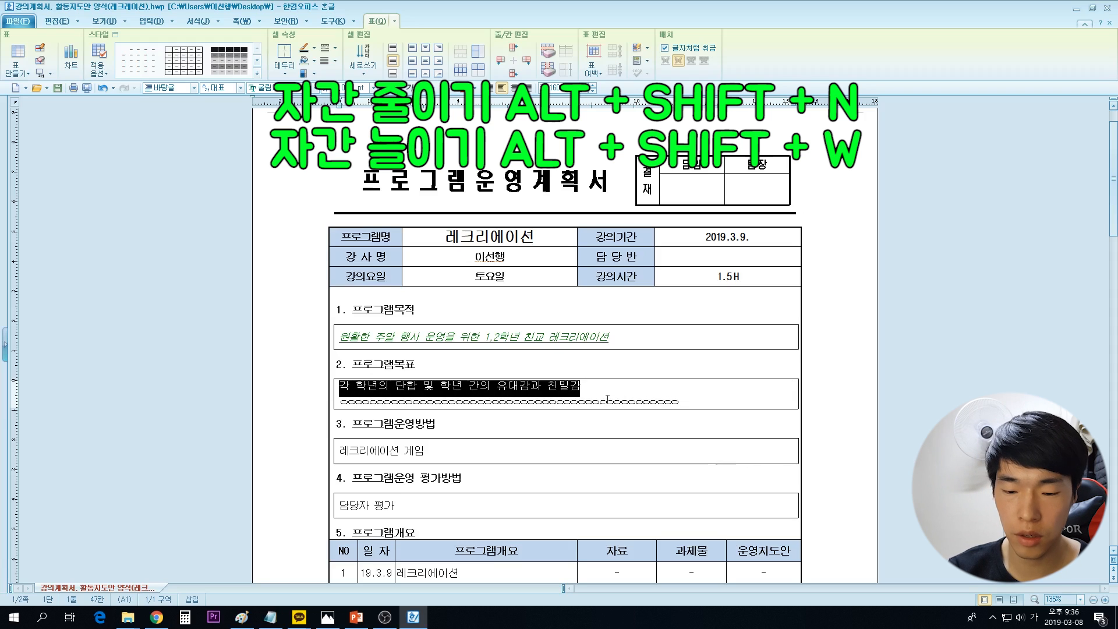
- Narrow the letter spacing of the selected first line under 2. 프로그램목표 by several increments
key(alt+shift+n)
key(alt+shift+n)
key(alt+shift+n)
key(alt+shift+n)
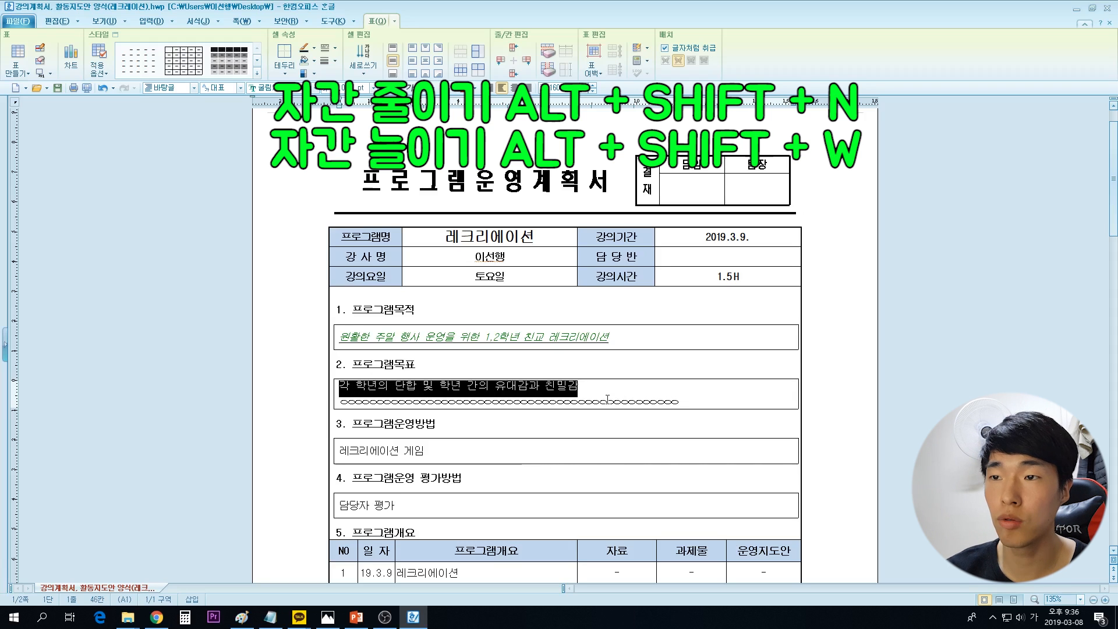
key(alt+shift+n)
key(alt+shift+n)
key(alt+shift+n)
key(alt+shift+n)
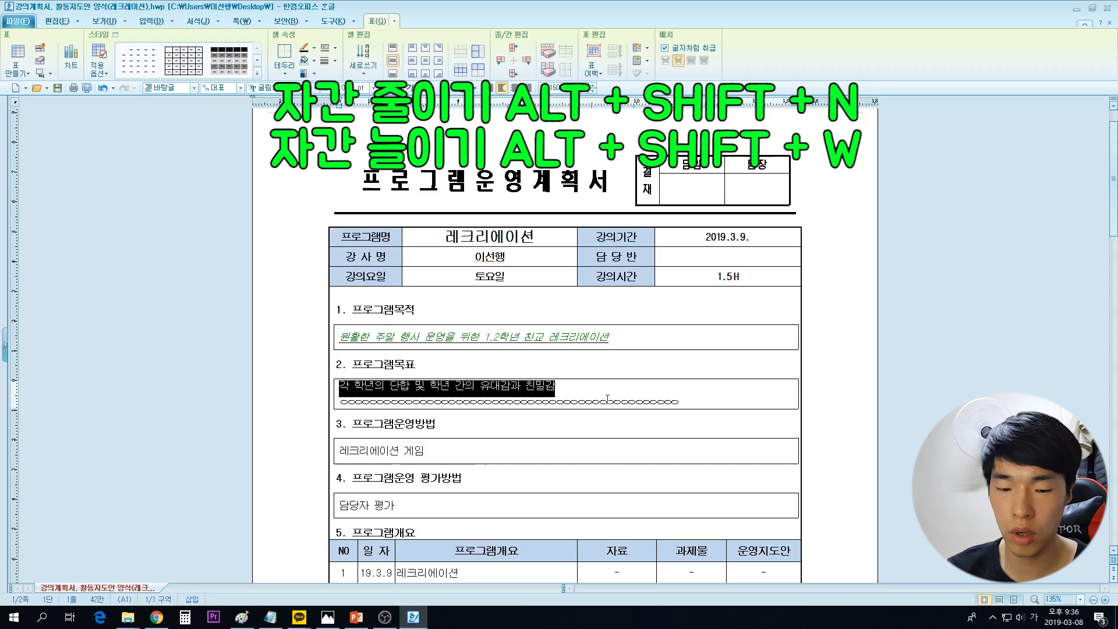
- Widen the letter spacing of the selected 프로그램목표 line again, slightly beyond its previous width
key(alt+shift+w)
key(alt+shift+w)
key(alt+shift+w)
key(alt+shift+w)
key(alt+shift+w)
key(alt+shift+w)
key(alt+shift+w)
key(alt+shift+w)
key(alt+shift+w)
key(alt+shift+w)
key(alt+shift+w)
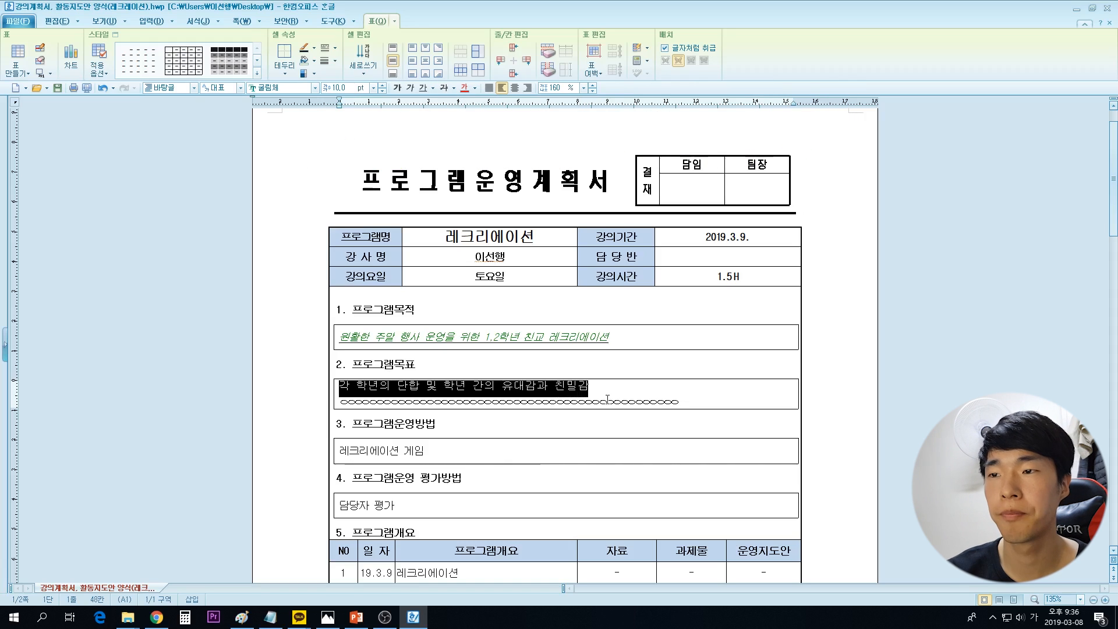
- Select both lines of text under 2. 프로그램목표 and reduce their line spacing to 60%
key(Down)
key(Up)
key(Left)
key(Left)
key(Left)
key(Left)
key(Left)
key(Left)
key(Left)
key(Left)
key(Left)
key(Left)
key(Left)
key(Left)
key(Left)
key(Left)
key(Left)
key(Left)
key(Left)
key(Left)
key(Left)
key(Left)
key(Left)
key(Left)
key(Left)
key(Left)
key(Right)
key(shift+Down)
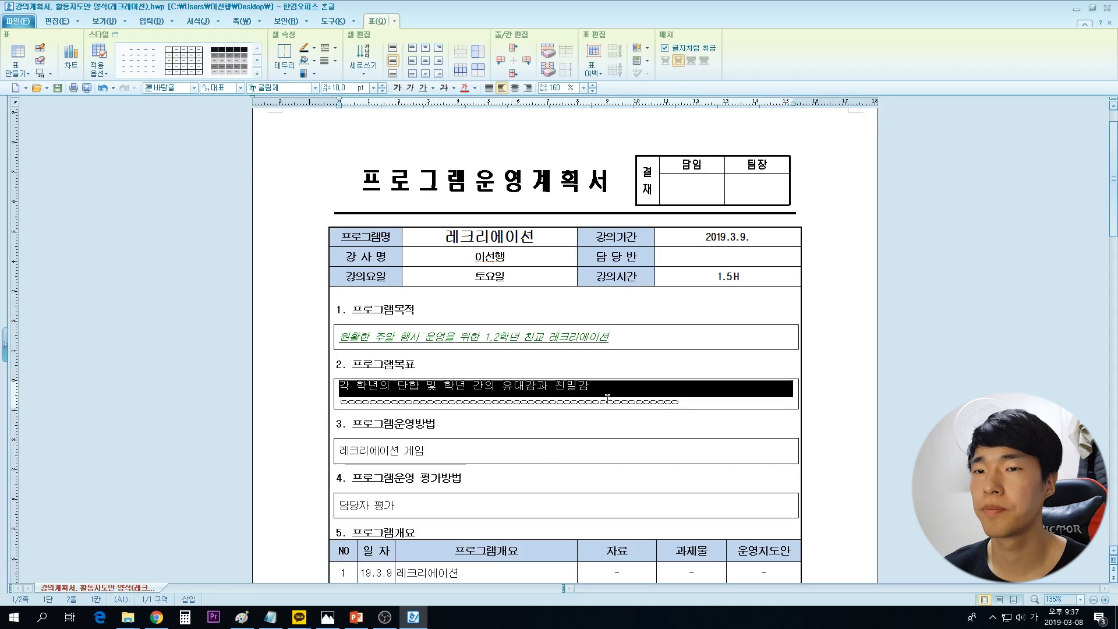
key(shift+End)
key(alt+shift+a)
key(alt+shift+a)
key(alt+shift+a)
key(alt+shift+a)
key(alt+shift+a)
key(alt+shift+a)
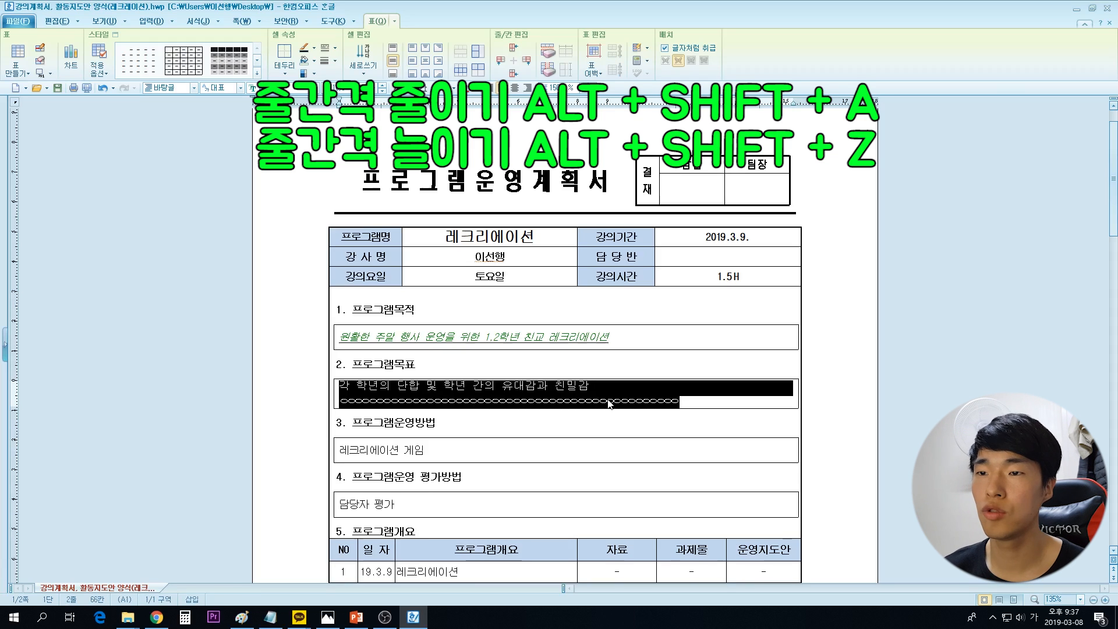
key(alt+shift+a)
key(alt+shift+a)
key(alt+shift+a)
key(alt+shift+a)
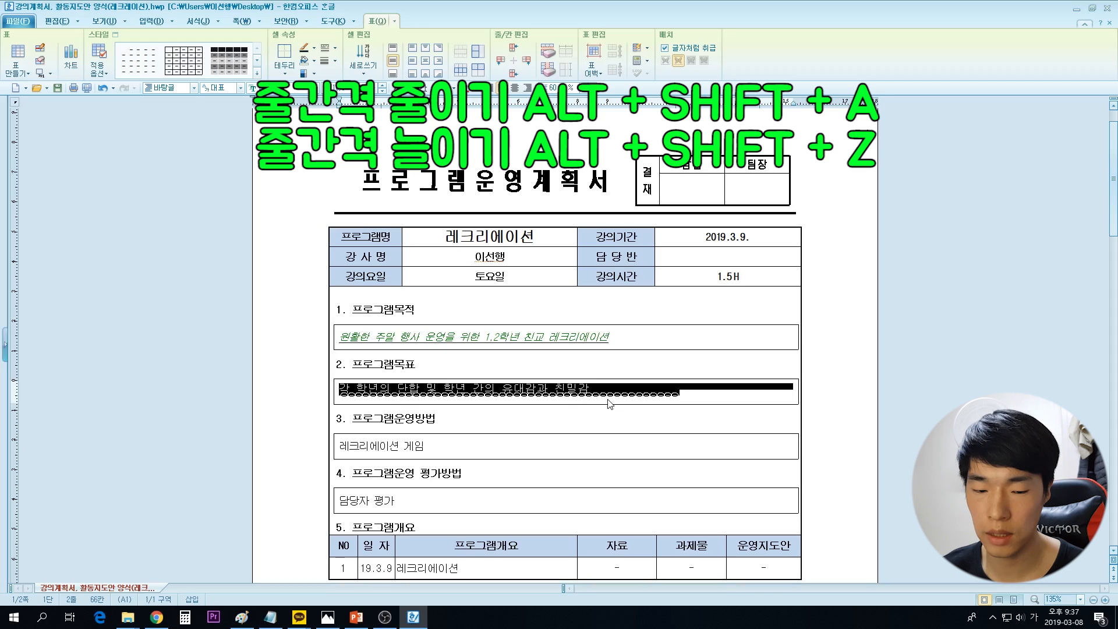
- Increase the line spacing of the two selected lines to 170%
key(alt+shift+z)
key(alt+shift+z)
key(alt+shift+z)
key(alt+shift+z)
key(alt+shift+z)
key(alt+shift+z)
key(alt+shift+z)
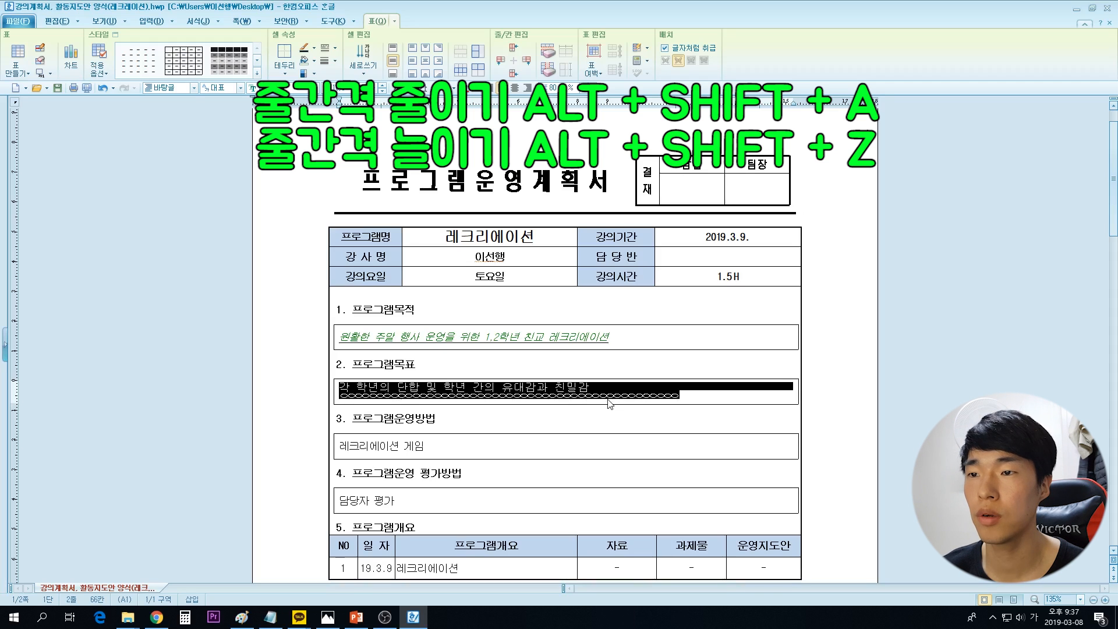
key(alt+shift+z)
key(alt+shift+z)
key(alt+shift+z)
key(alt+shift+z)
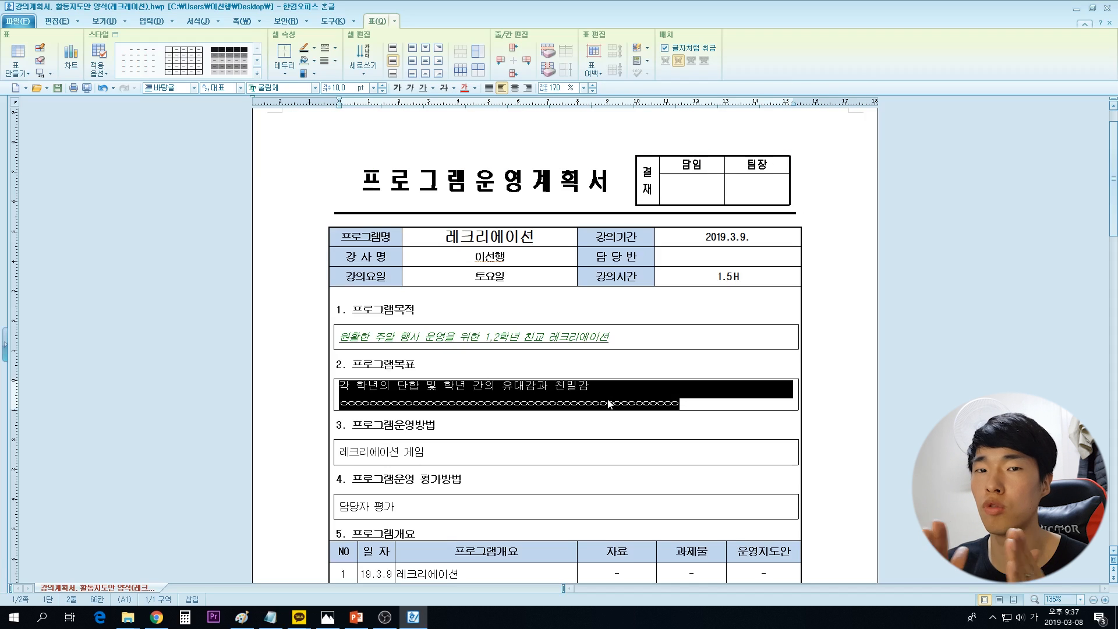
- Switch to the Notepad topic list, move its window aside to read it, and return to the Hangul document
key(alt+Tab)
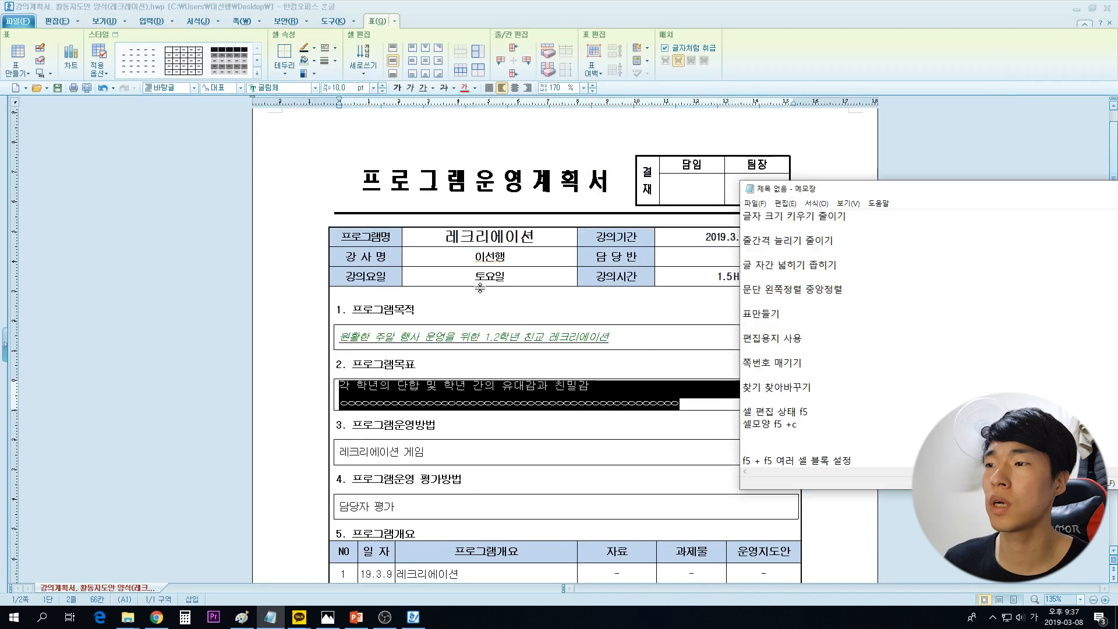
drag(735, 318, 874, 317)
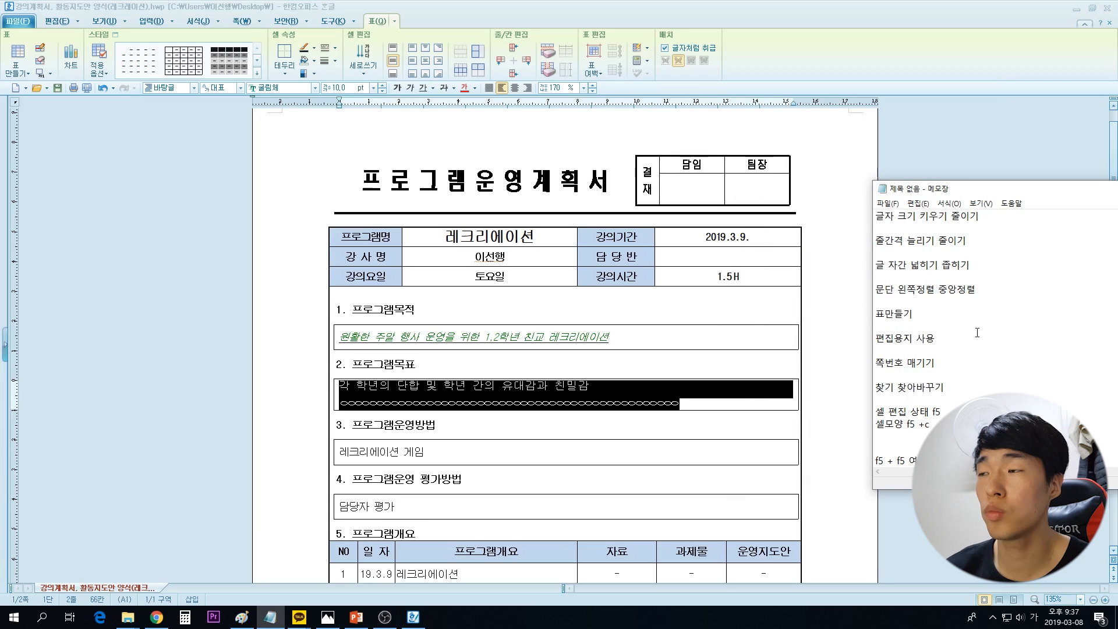
click(614, 347)
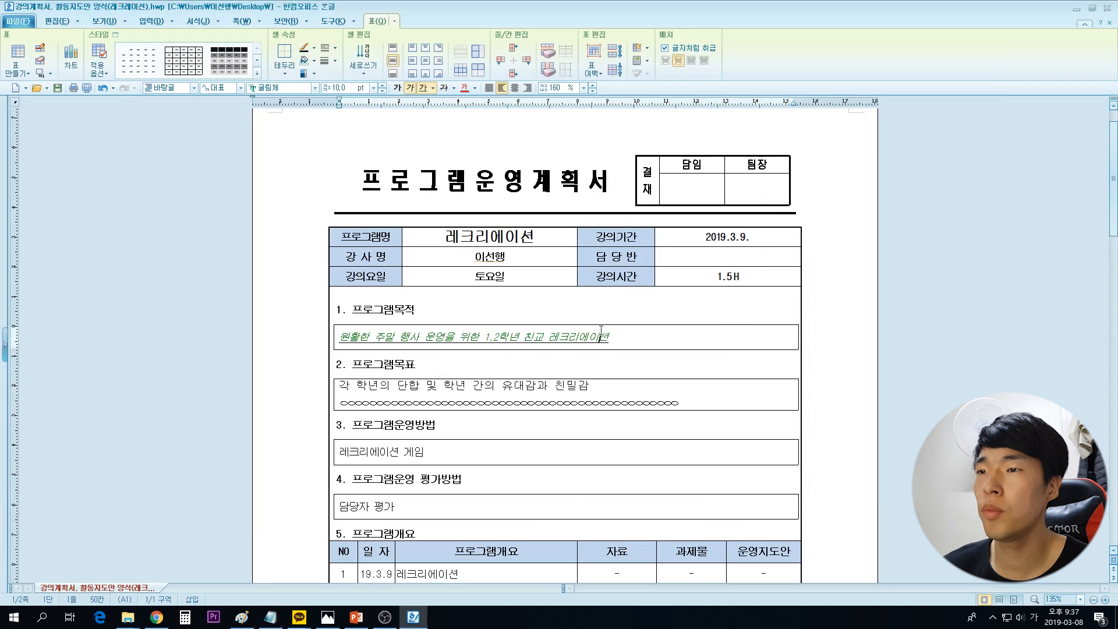
scroll(614, 348, down, 3)
scroll(614, 347, up, 3)
drag(353, 278, 792, 563)
double_click(692, 492)
scroll(703, 489, down, 6)
click(765, 405)
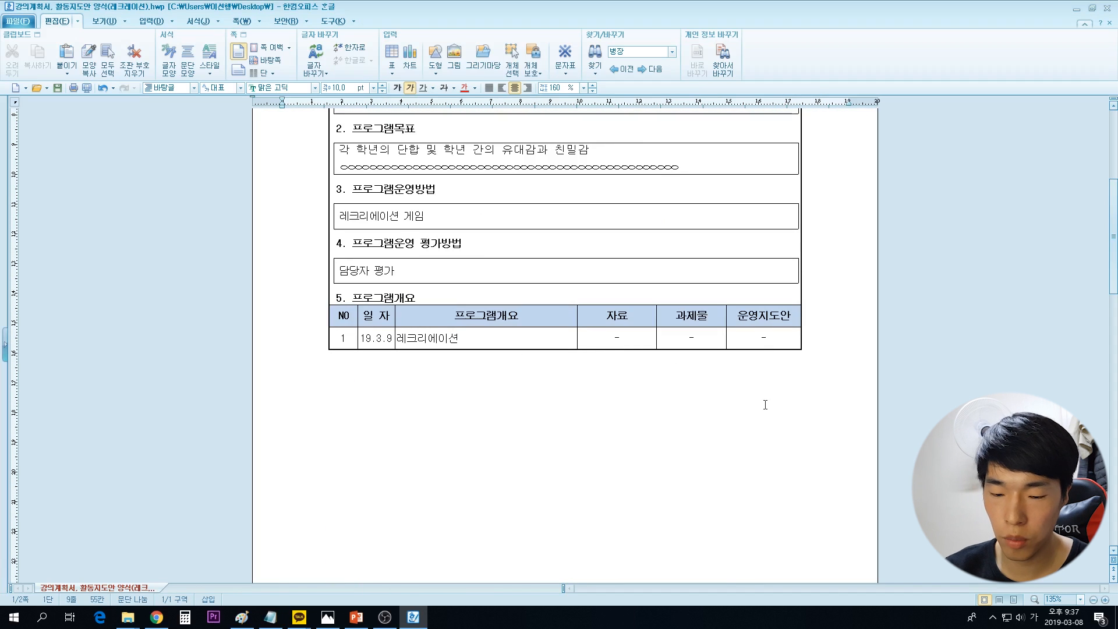
click(392, 73)
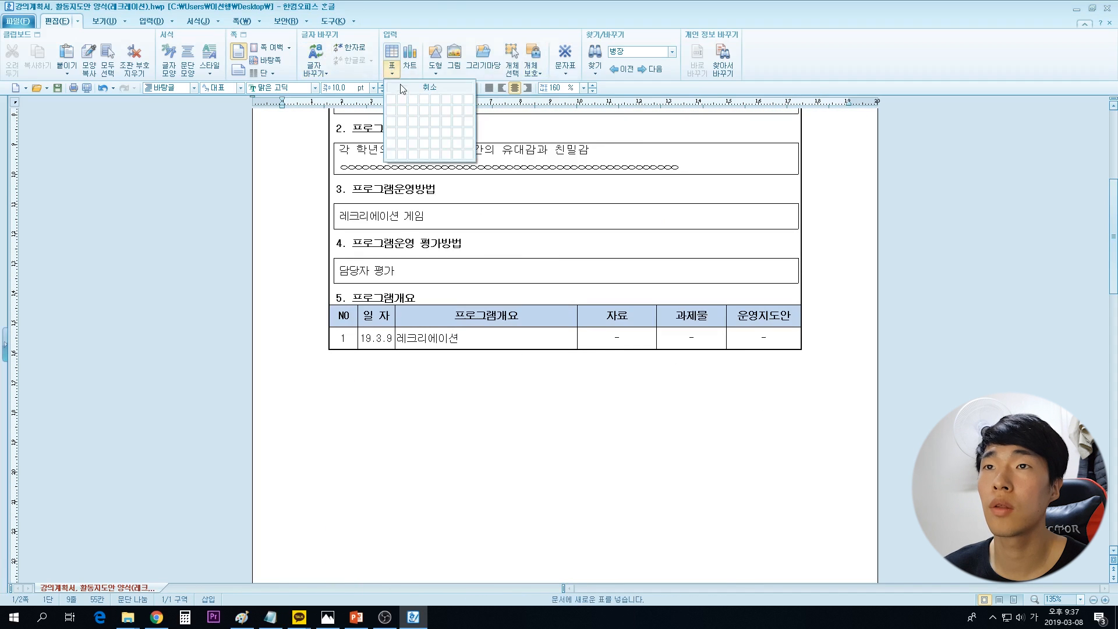
drag(413, 132, 617, 403)
- Start a new table in the blank area below the 5. 프로그램개요 table, with 1 row and 1 column
click(553, 359)
key(ctrl+n)
key(t)
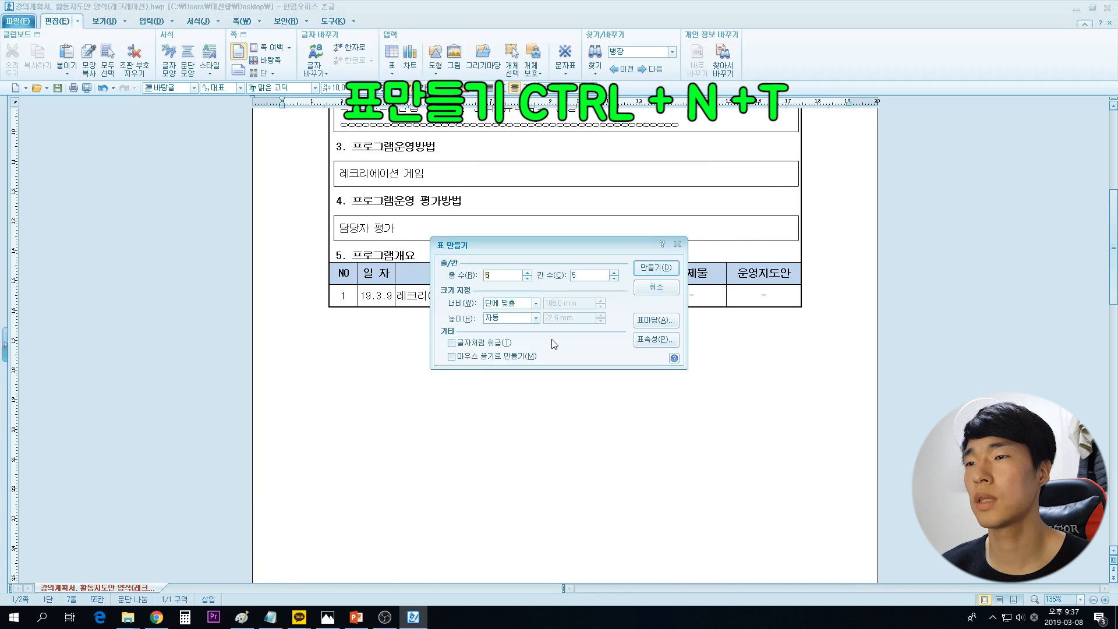
text(1)
key(Tab)
text(1)
key(Tab)
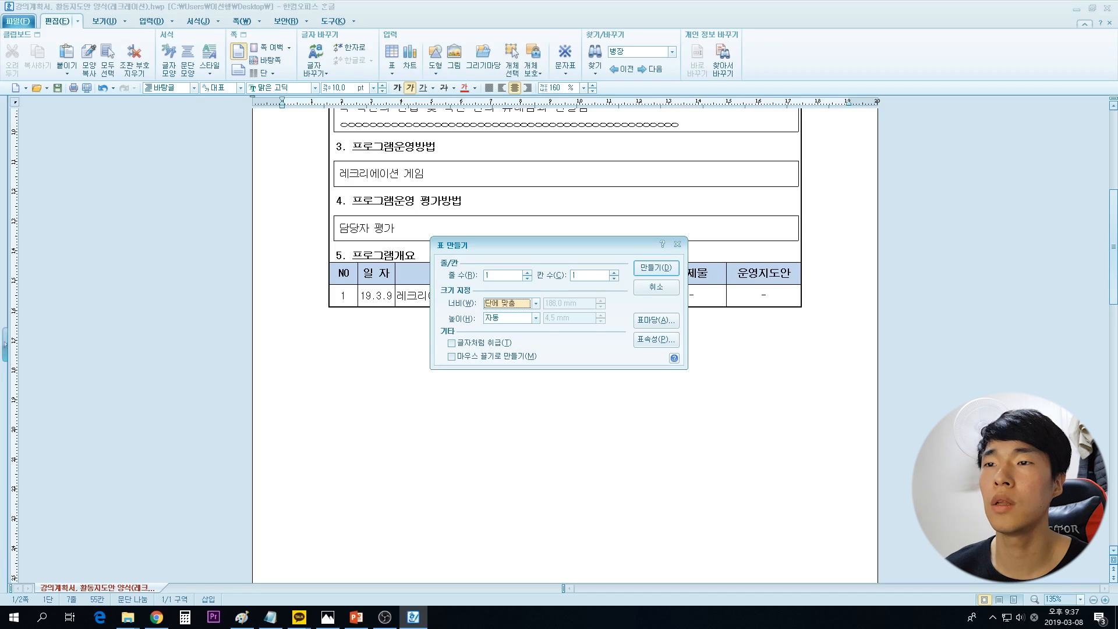
- Set the new table's width and height to custom values (임의 값) of 30 mm each and create it
click(530, 305)
click(517, 332)
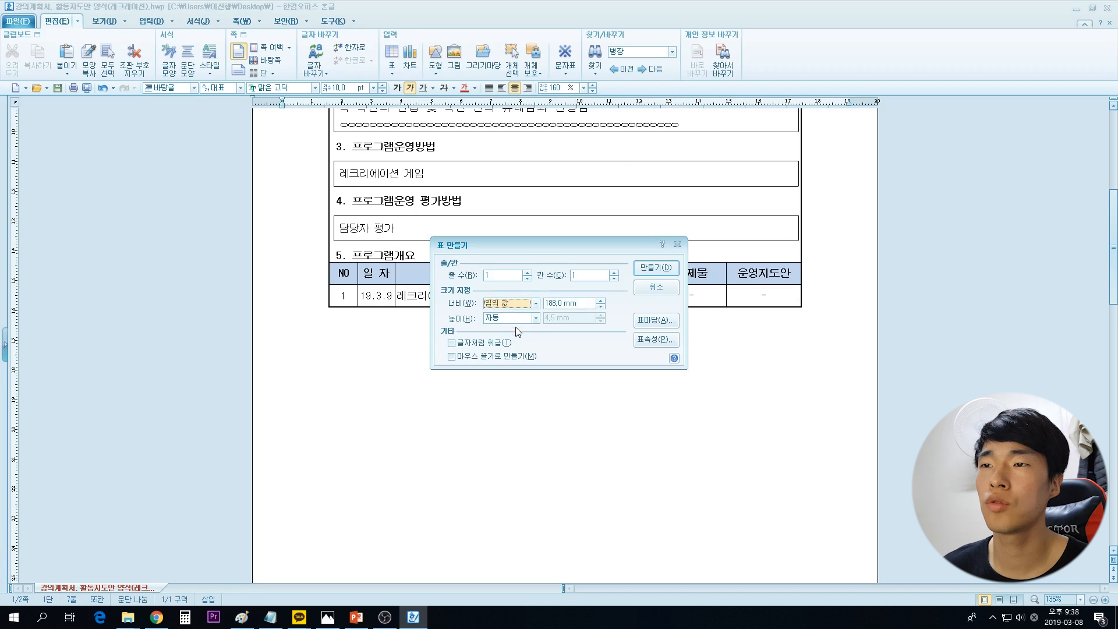
key(Tab)
text(30)
key(Tab)
key(Down)
key(Tab)
text(30)
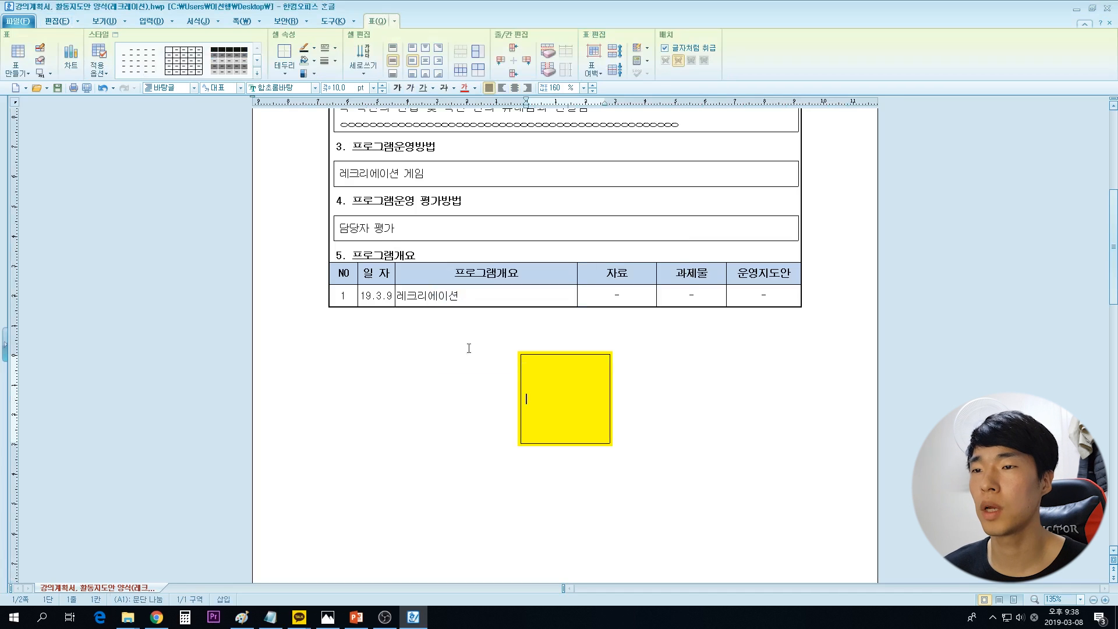
- Select the cell of the single-cell table and enlarge it to about 12 cm wide and slightly taller
key(F5)
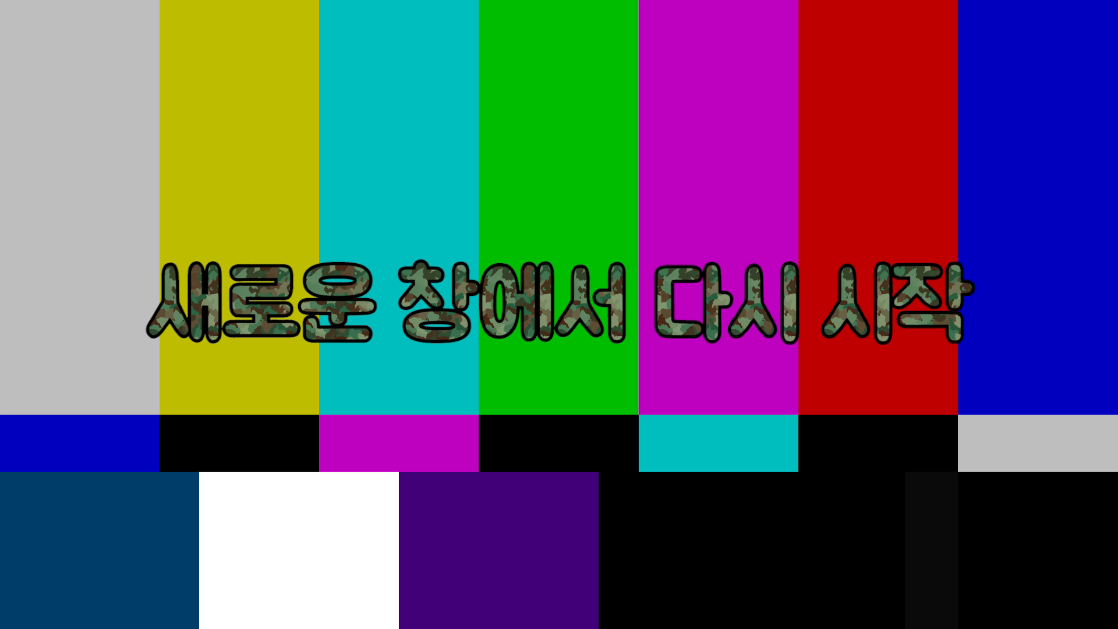
key(ctrl+Right)
key(ctrl+Right)
key(ctrl+Right)
key(ctrl+Right)
key(ctrl+Right)
key(ctrl+Right)
key(ctrl+Right)
key(ctrl+Right)
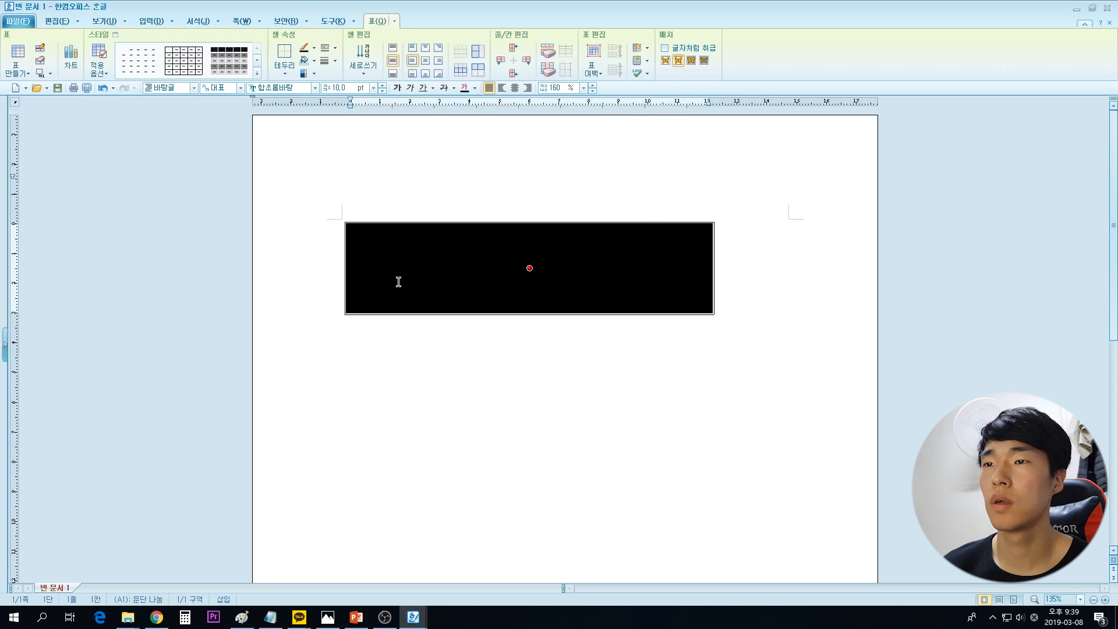
key(ctrl+Down)
key(ctrl+Down)
key(ctrl+Down)
- Split the selected cell into 3 rows
key(s)
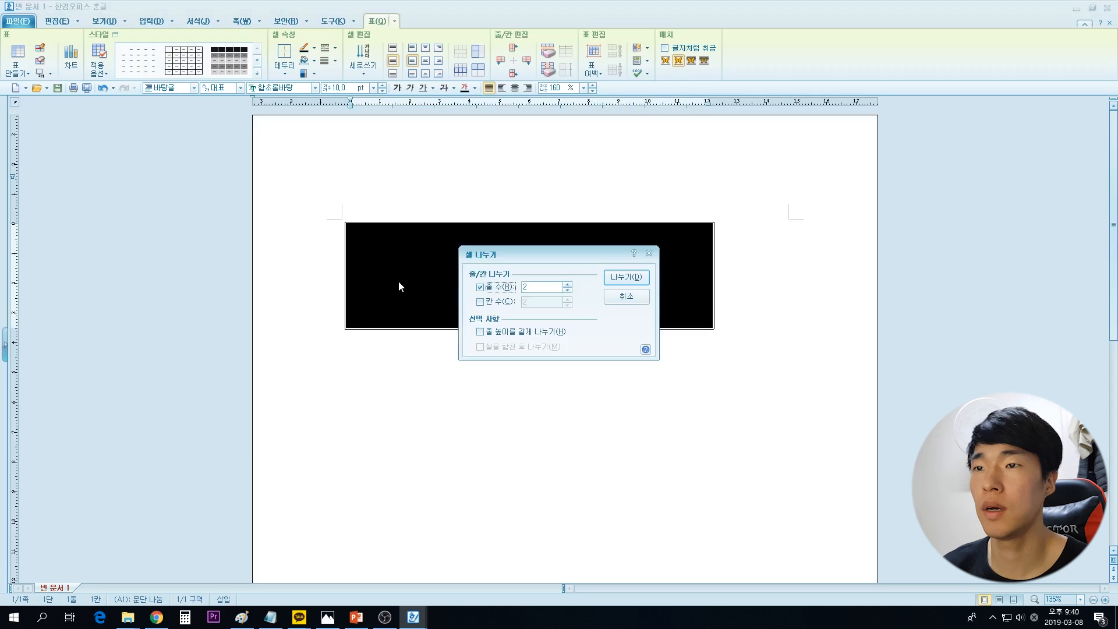
key(Tab)
text(3)
key(Return)
key(Down)
key(Down)
key(Up)
key(Up)
key(Down)
key(Down)
- Select the three rows, make their heights equal, and merge them back into a single cell
click(449, 229)
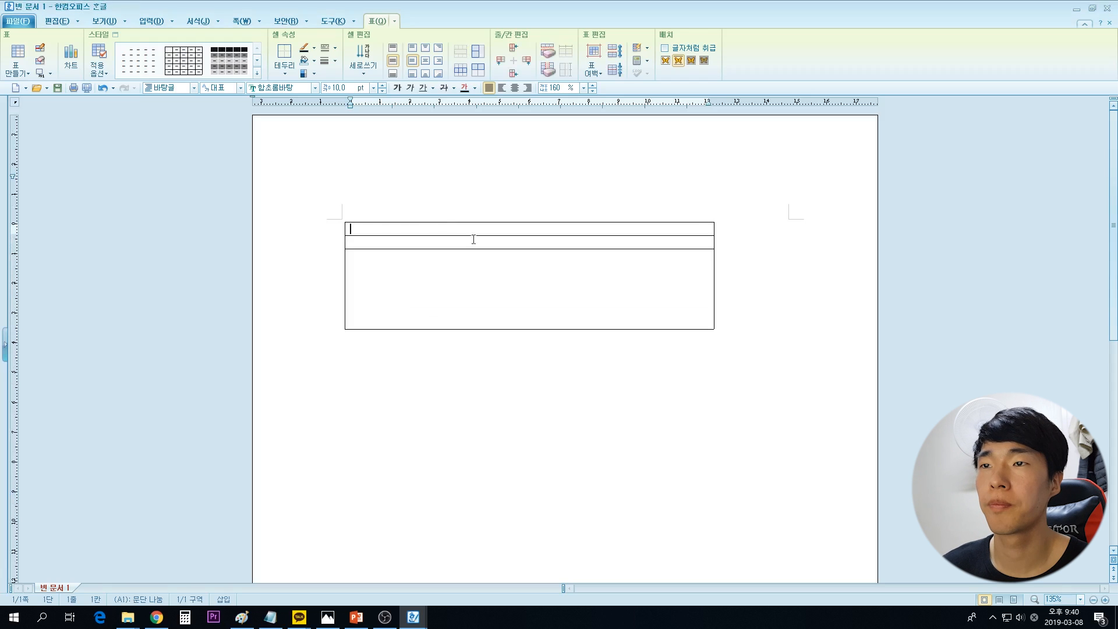
drag(521, 234, 590, 327)
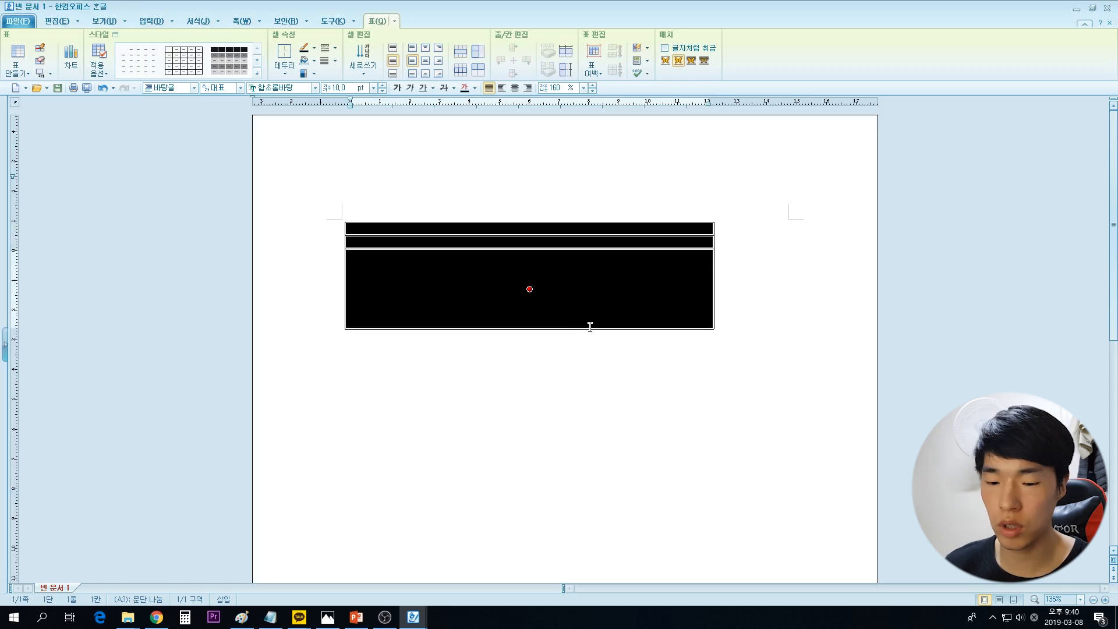
key(h)
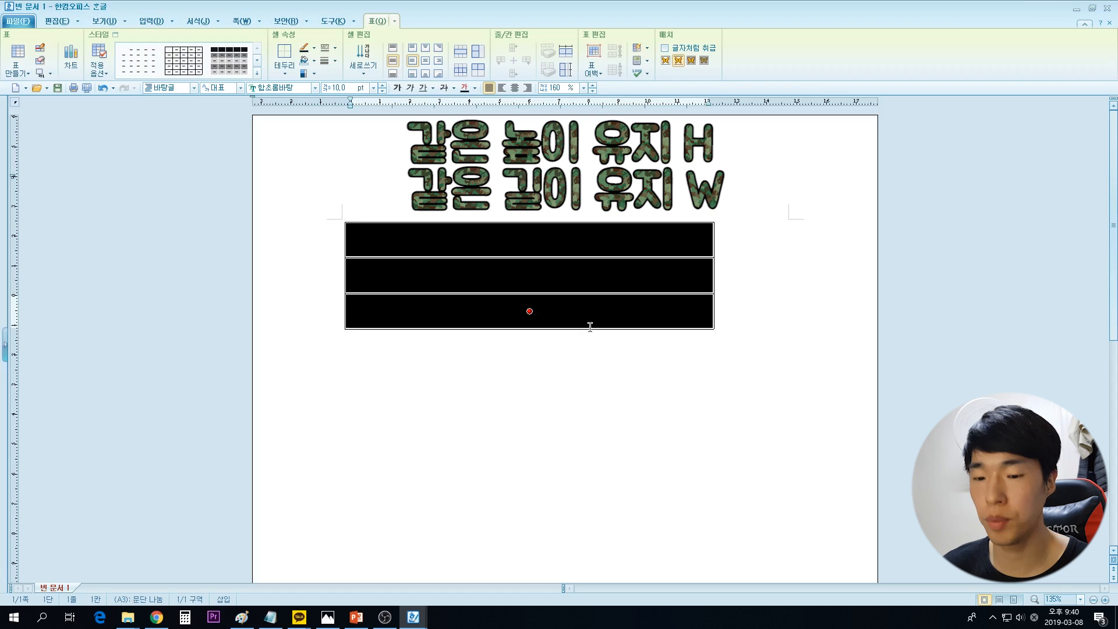
drag(524, 239, 610, 355)
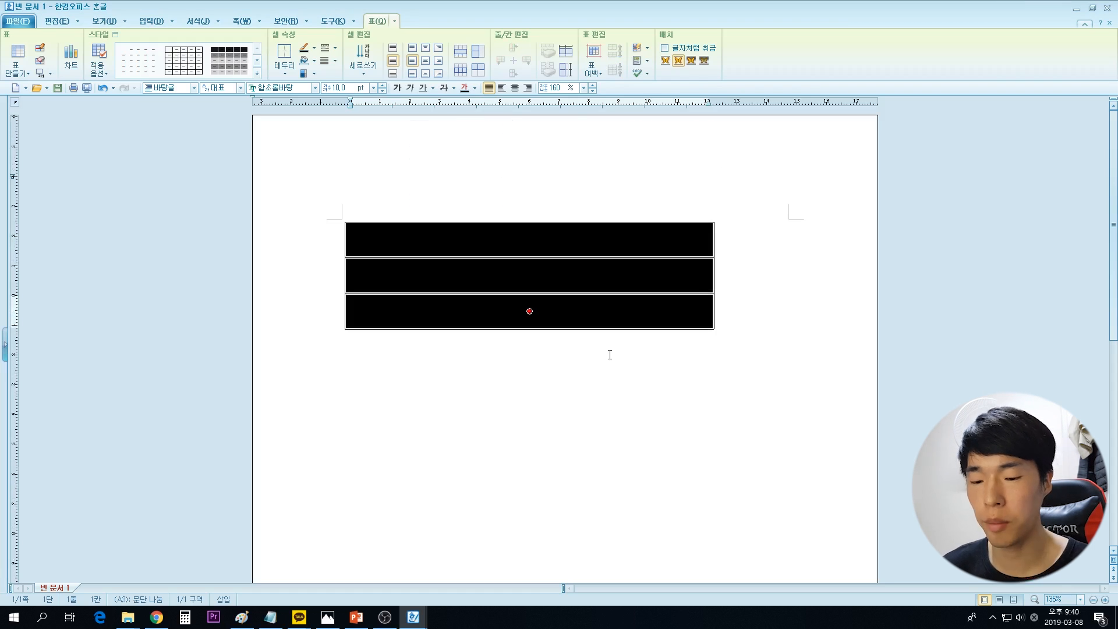
key(m)
- Split the merged cell into 3 rows and 3 columns and make the row heights equal
key(F5)
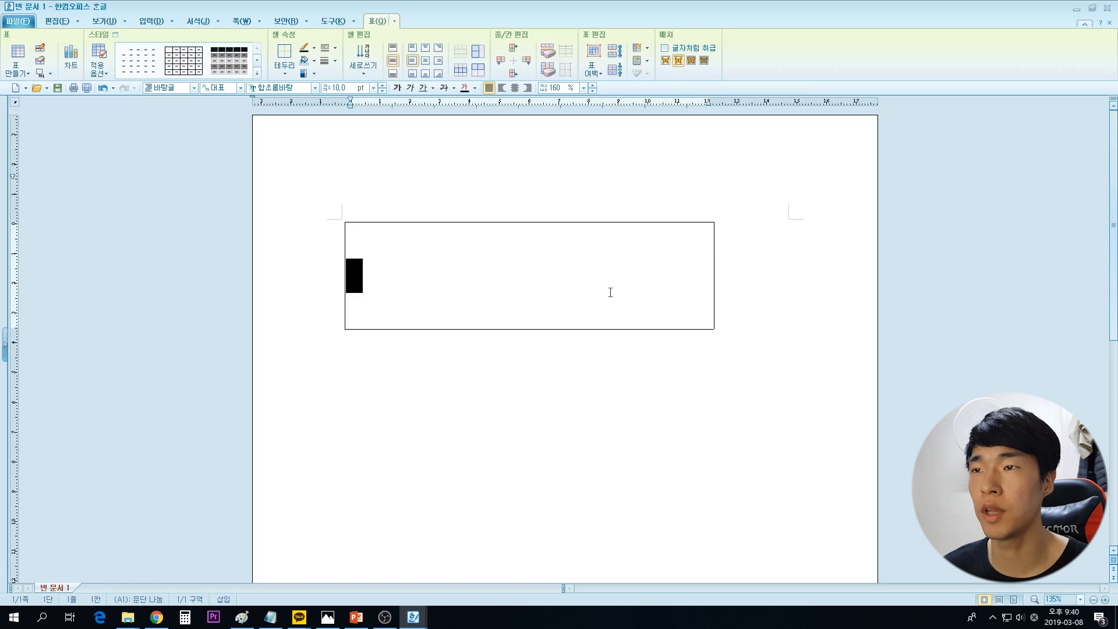
key(s)
click(491, 301)
text(3)
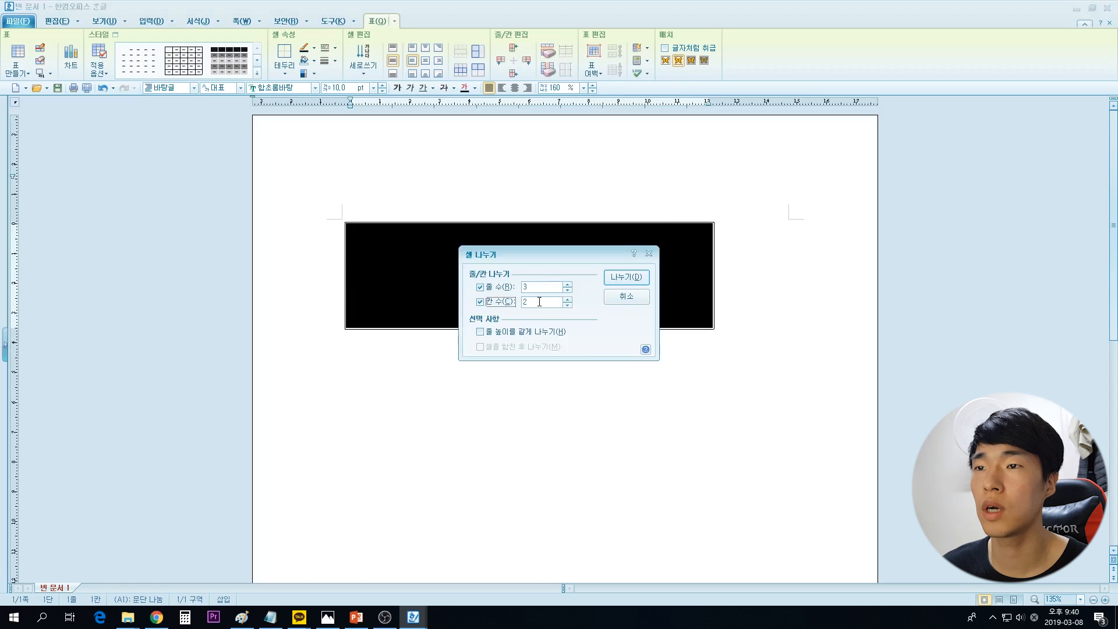
click(634, 277)
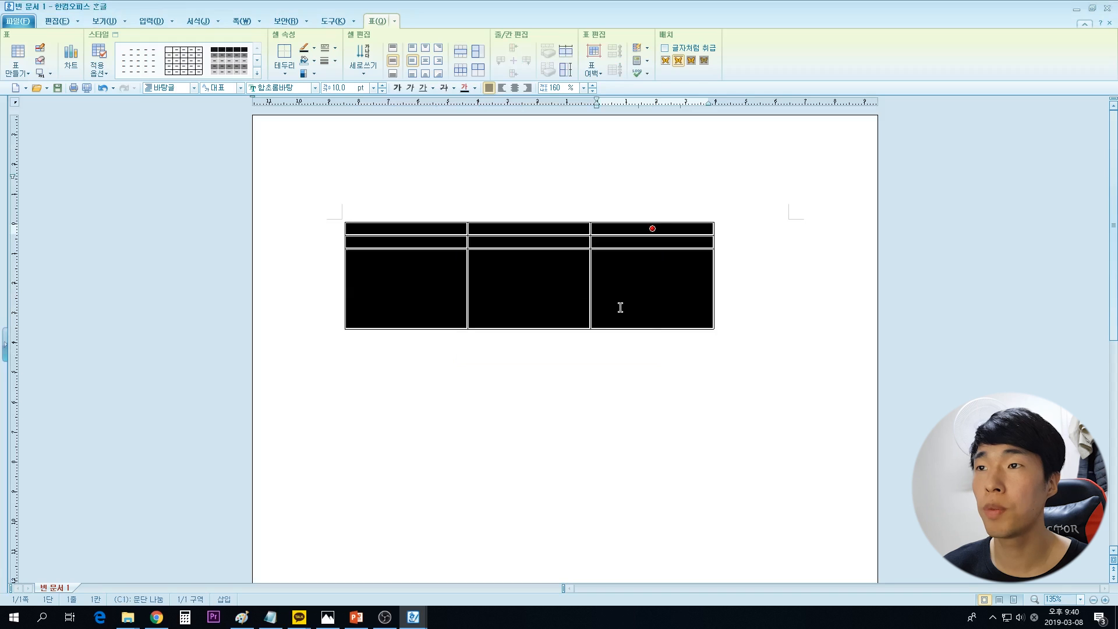
key(h)
- Narrow the first column to about 2 cm, select all nine cells, and make the column widths equal
drag(468, 272, 406, 269)
drag(369, 235, 652, 311)
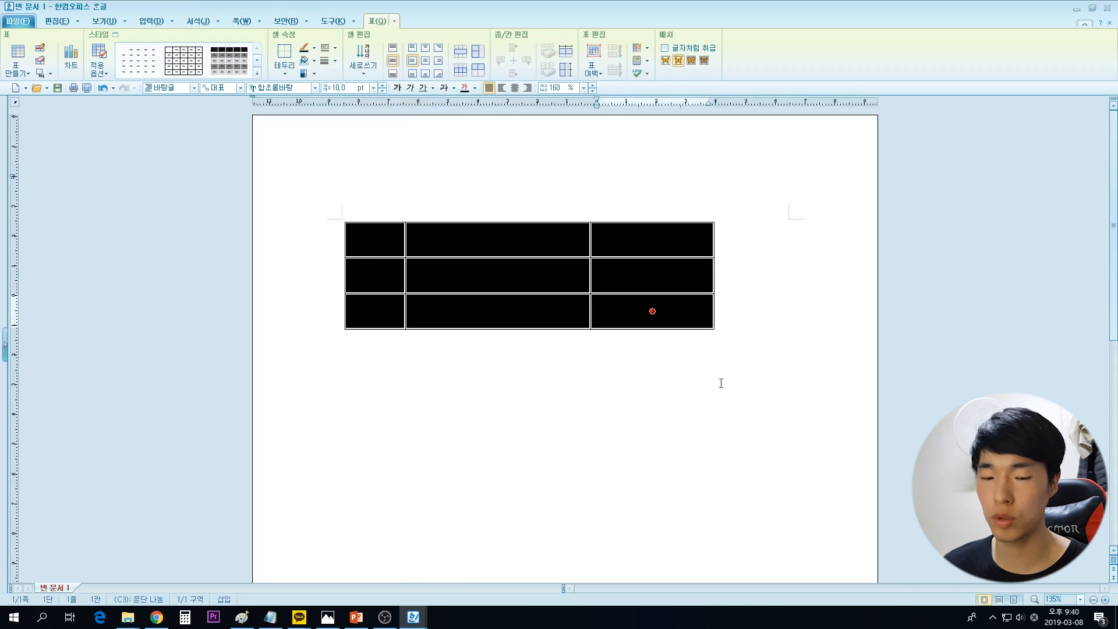
key(w)
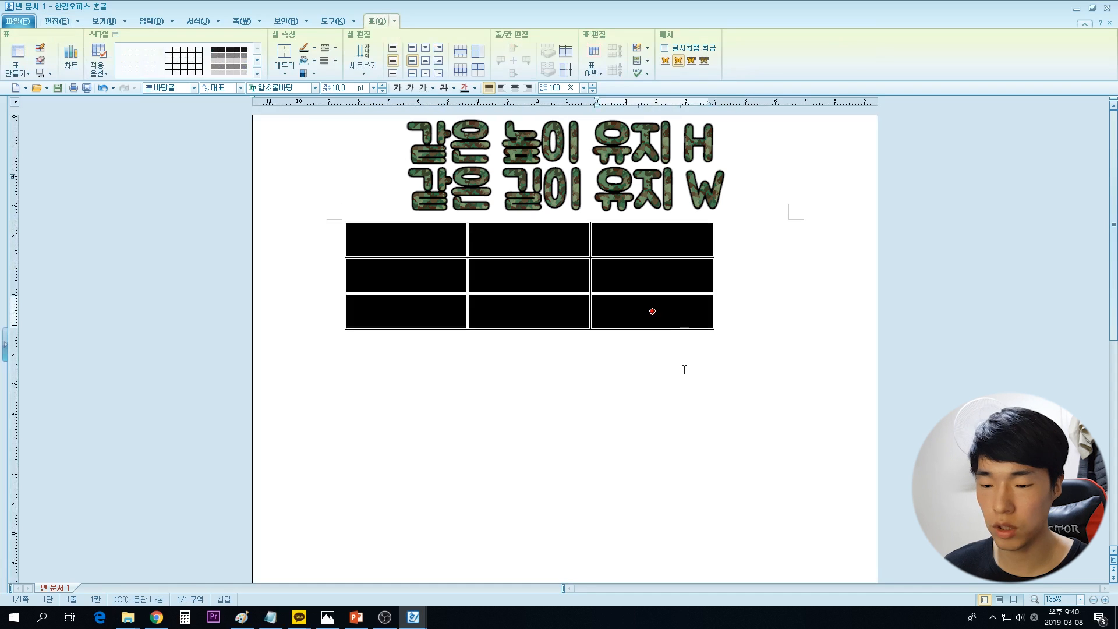
- Select the first cell of the 3×3 table and expand the cell selection to the whole table
click(406, 240)
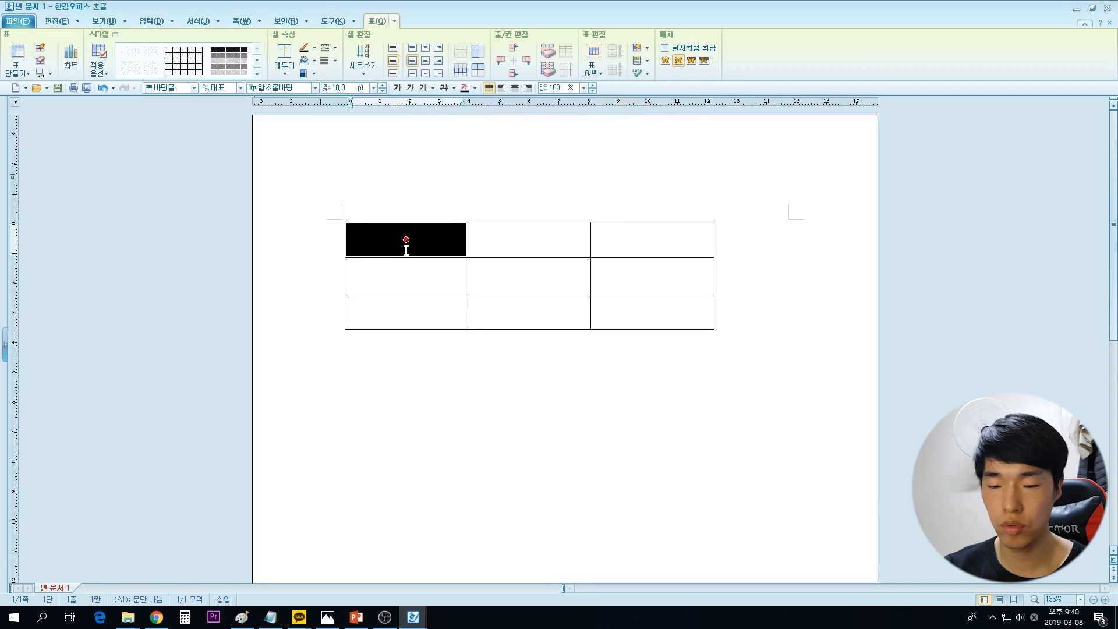
key(F5)
key(c)
key(Escape)
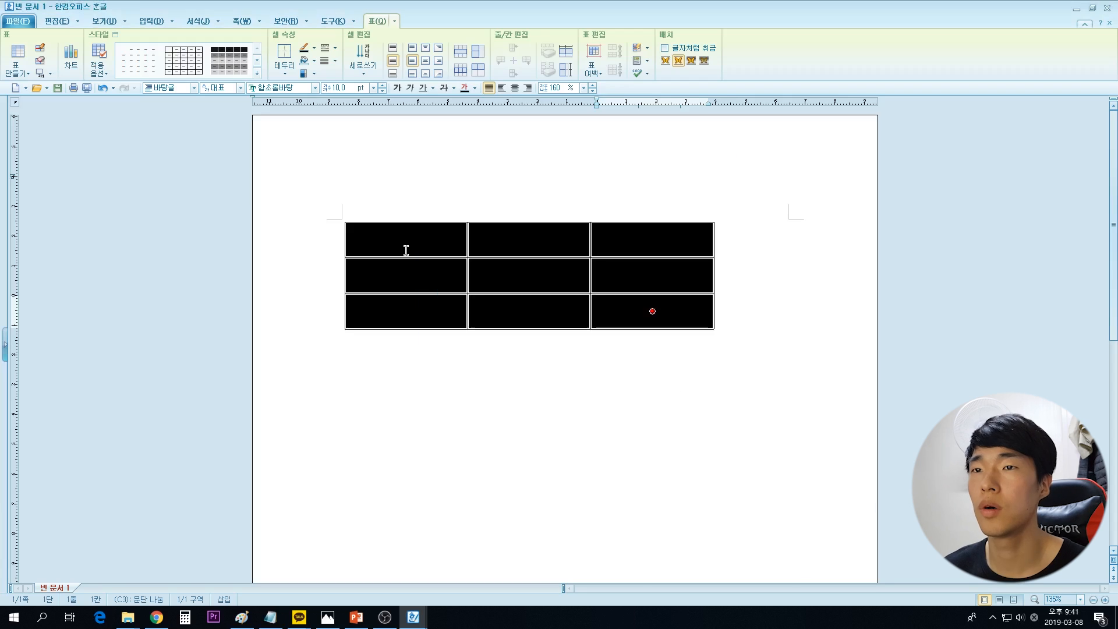
- Select the first cell, extend the cell block down the first column, and select the entire table
click(436, 247)
key(F5)
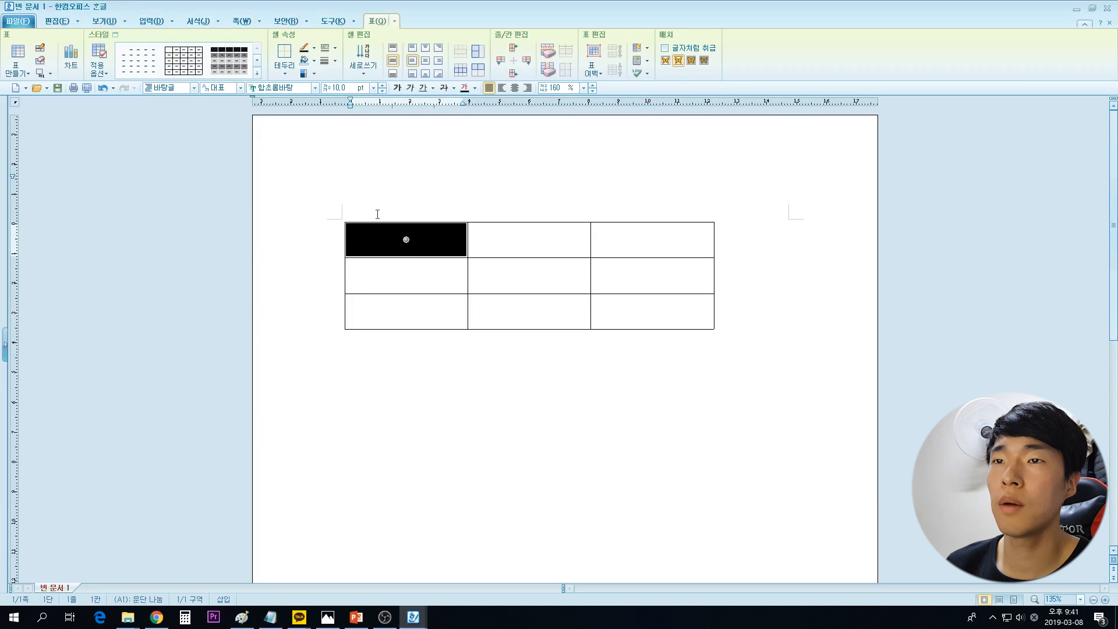
shift+click(406, 311)
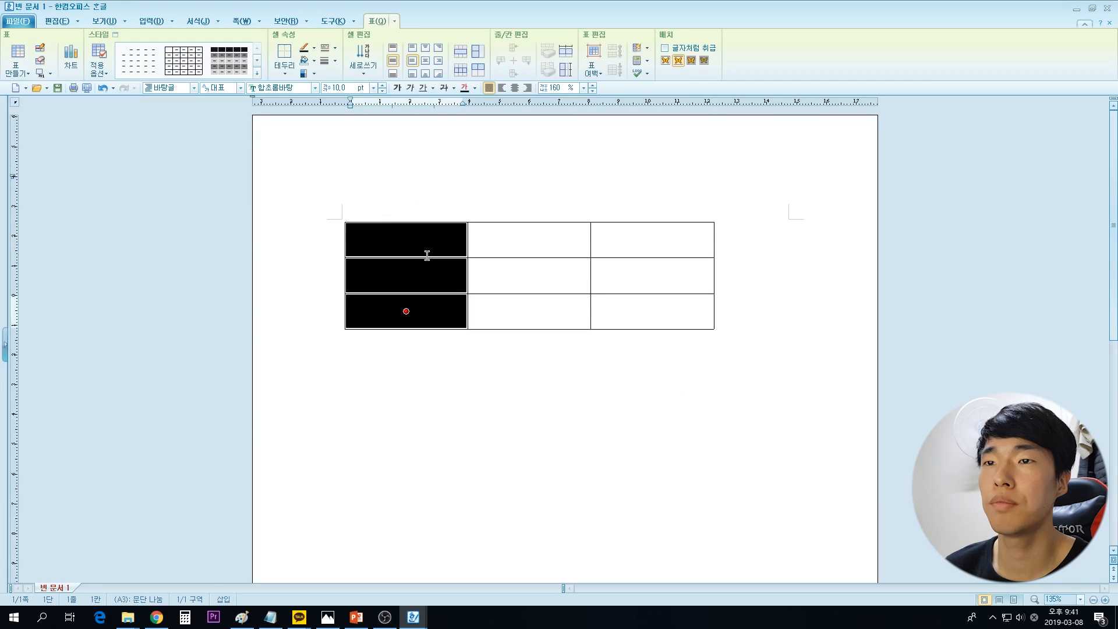
key(F5)
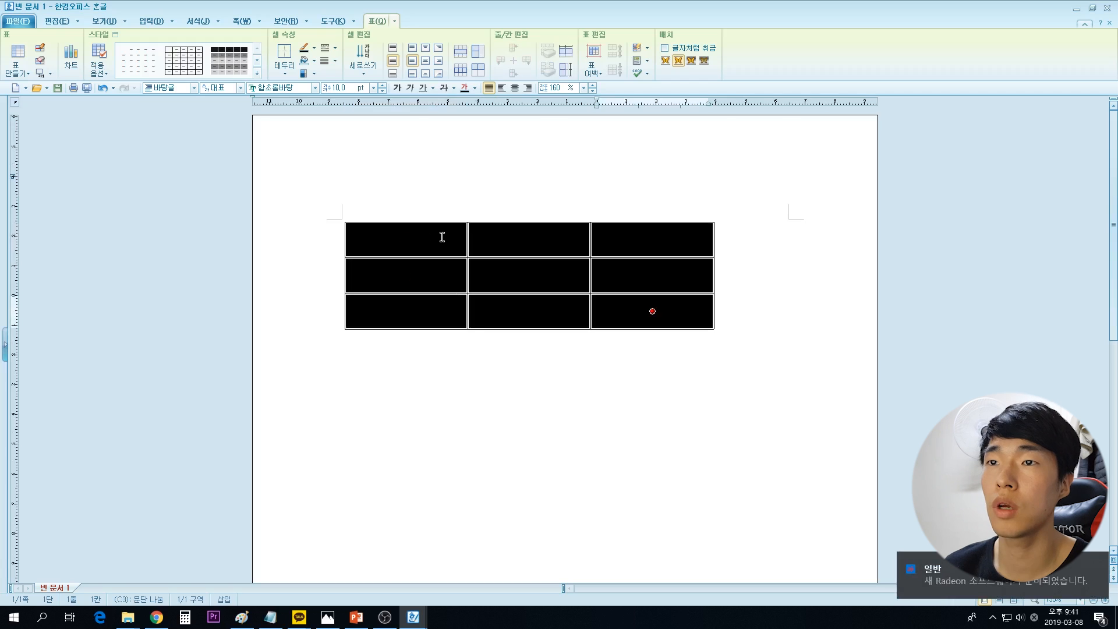
- Select the three cells of the table's top row as a block
click(442, 237)
key(F5)
shift+click(683, 245)
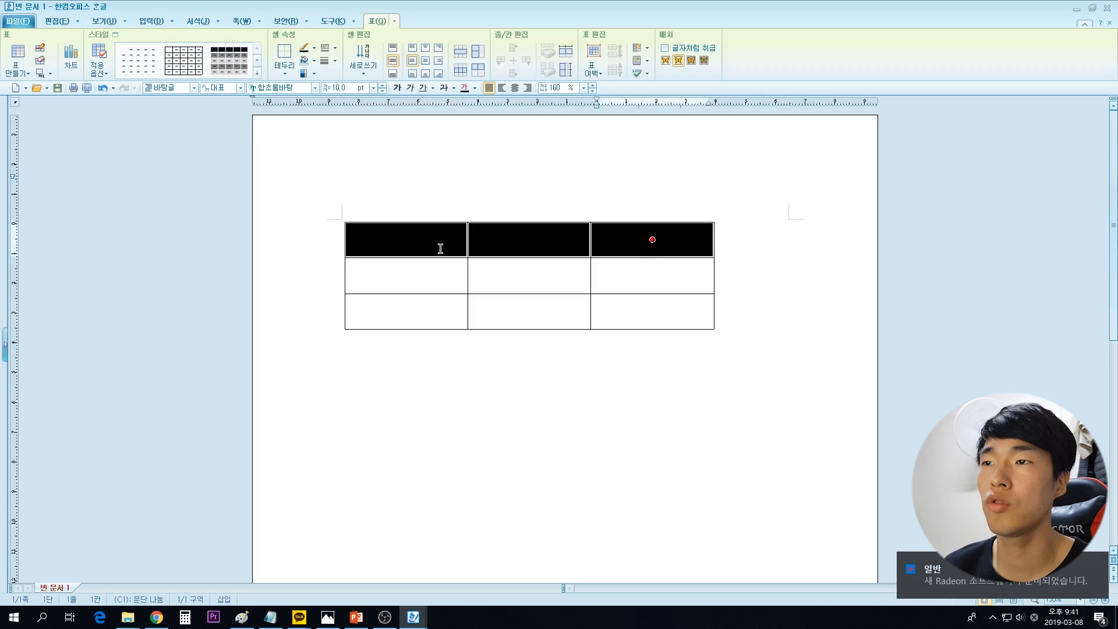
click(625, 277)
- Select the whole table by expanding the cell block from the first cell, and select all nine cells again as a range
click(417, 245)
key(F5)
key(F5)
key(F5)
drag(418, 247, 757, 377)
- Select the whole table and apply a solid 0.4 mm outside border to it
click(425, 247)
key(F5)
key(F5)
key(F5)
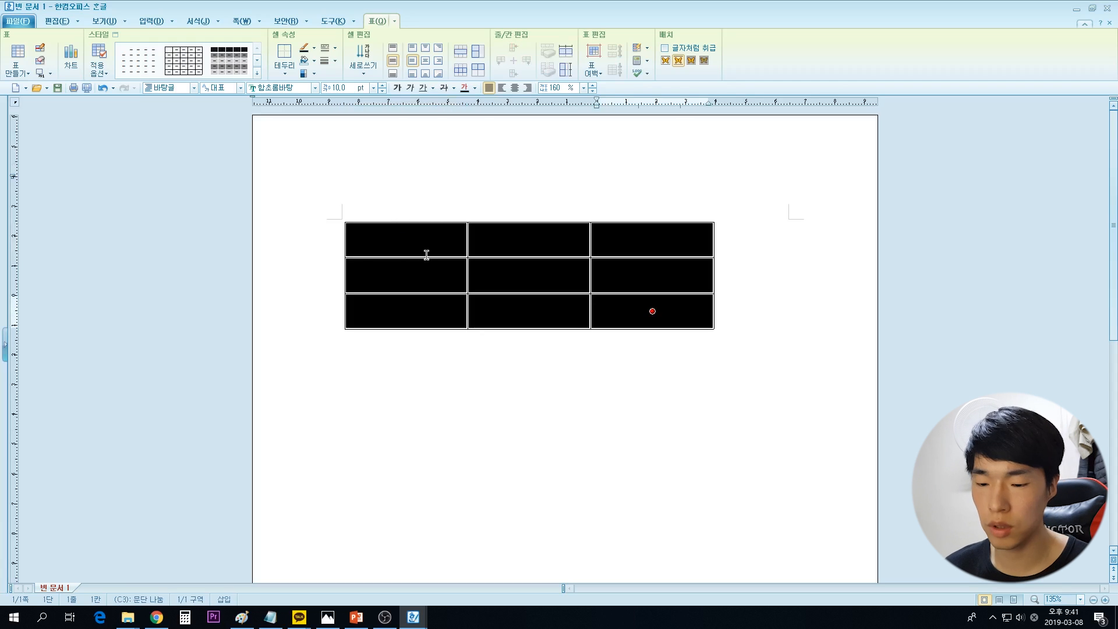
key(l)
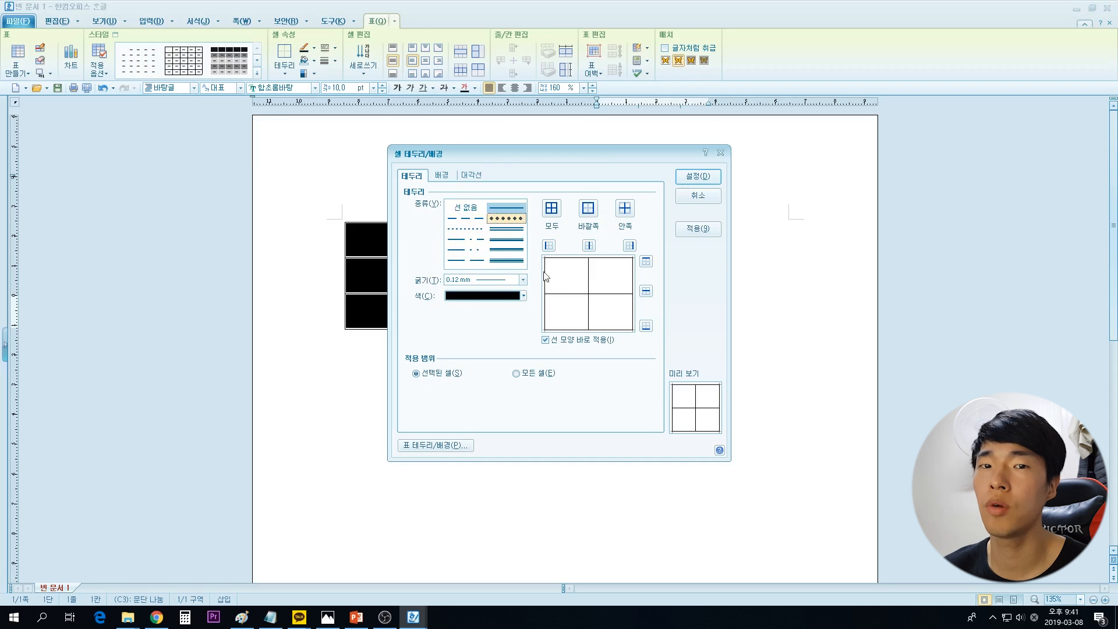
click(496, 280)
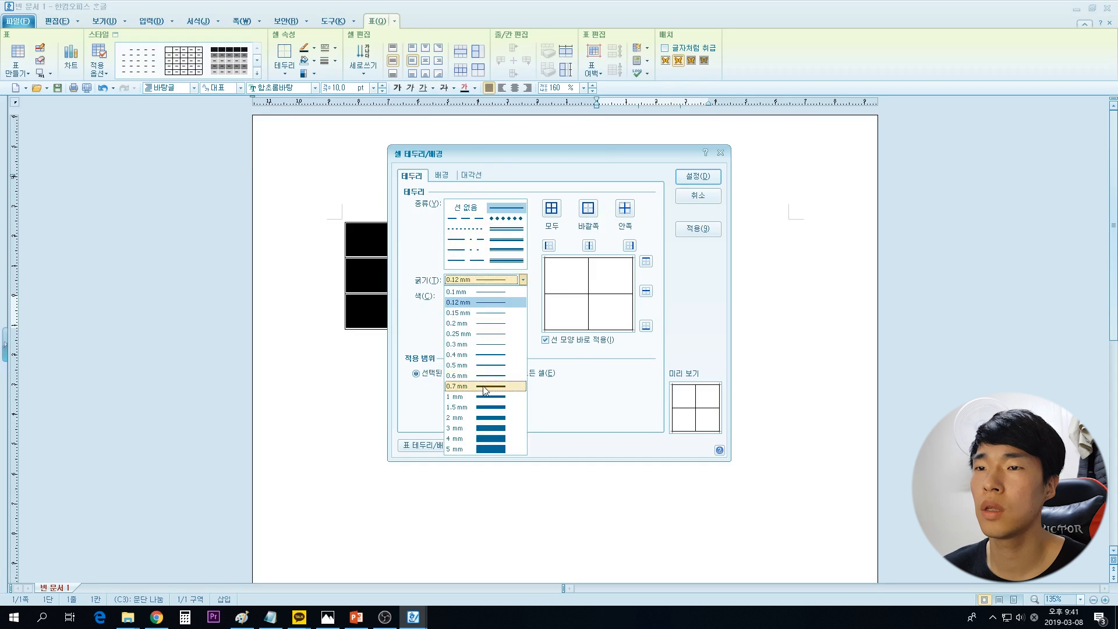
click(490, 355)
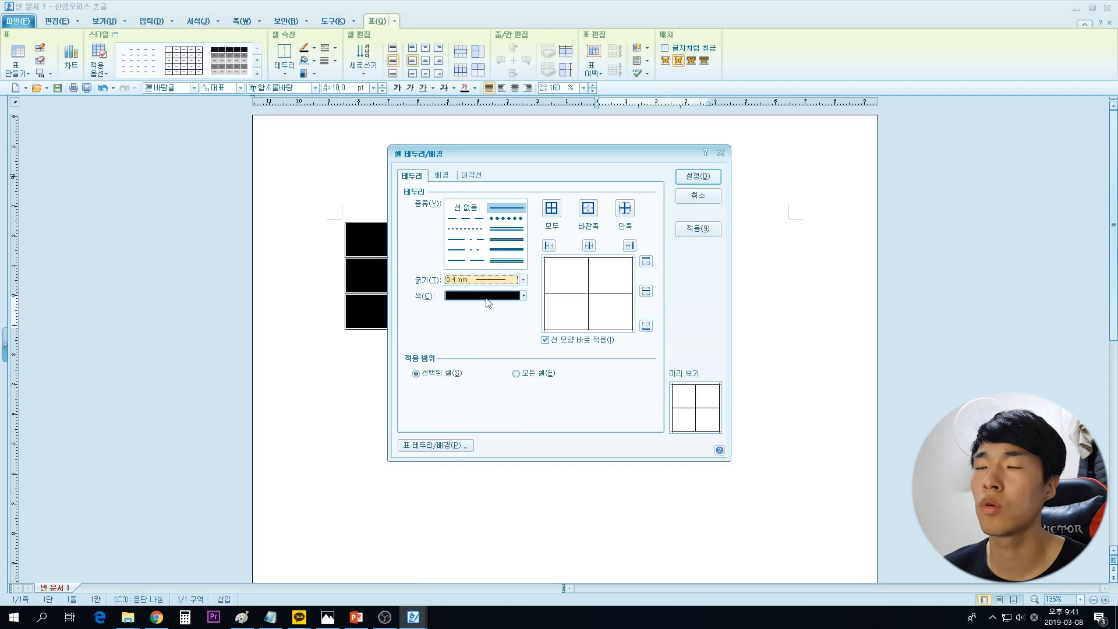
click(590, 216)
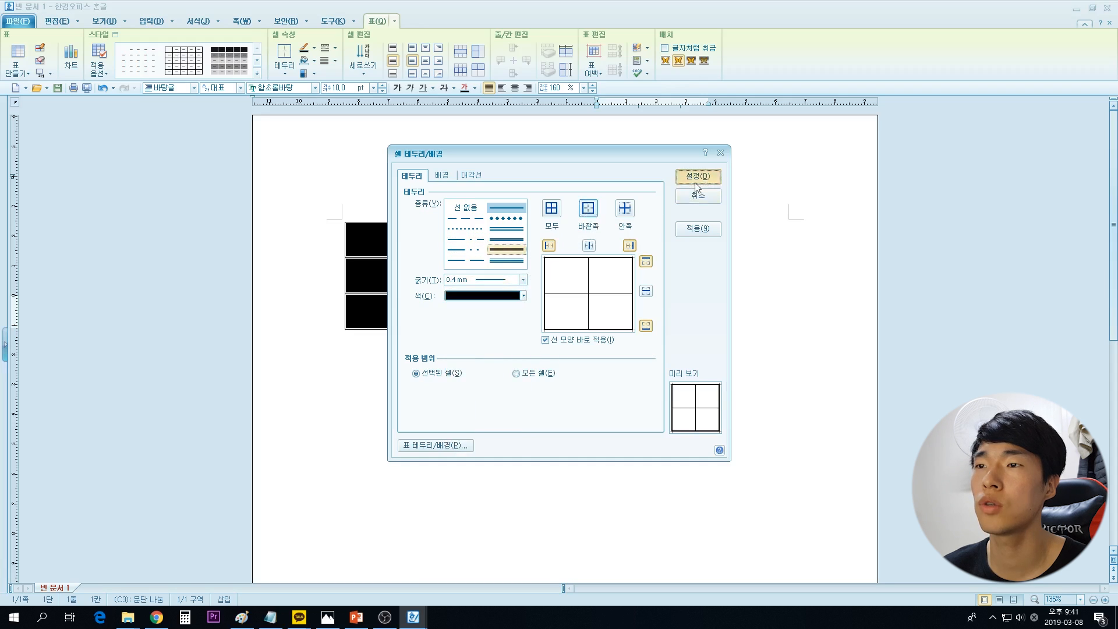
click(697, 178)
drag(418, 254, 648, 309)
click(649, 297)
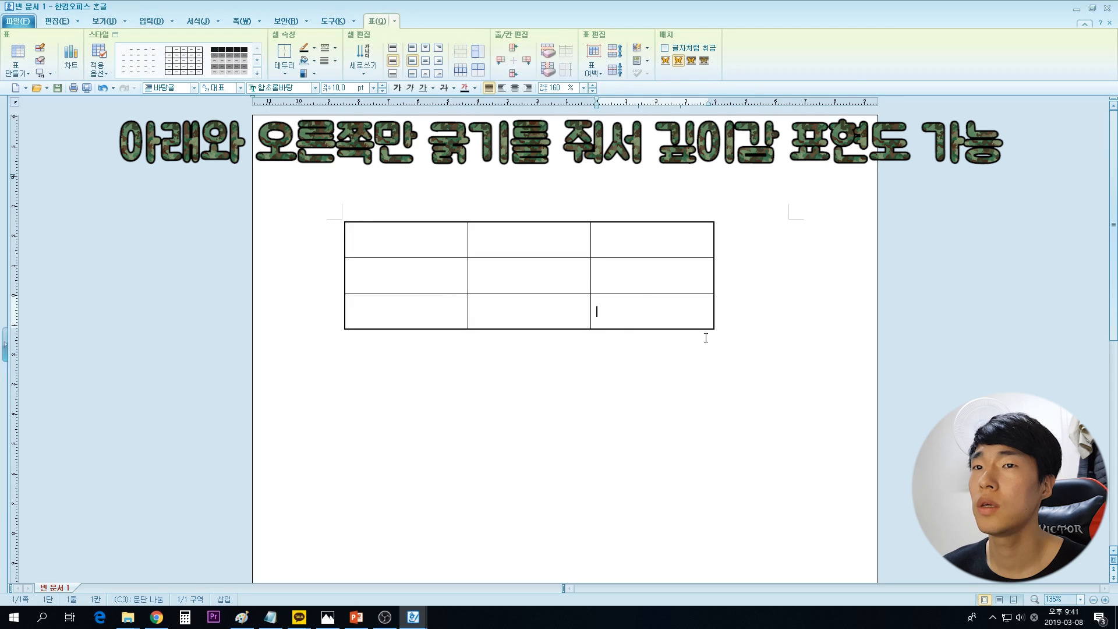
drag(394, 237, 765, 366)
key(l)
click(517, 296)
click(494, 329)
click(588, 209)
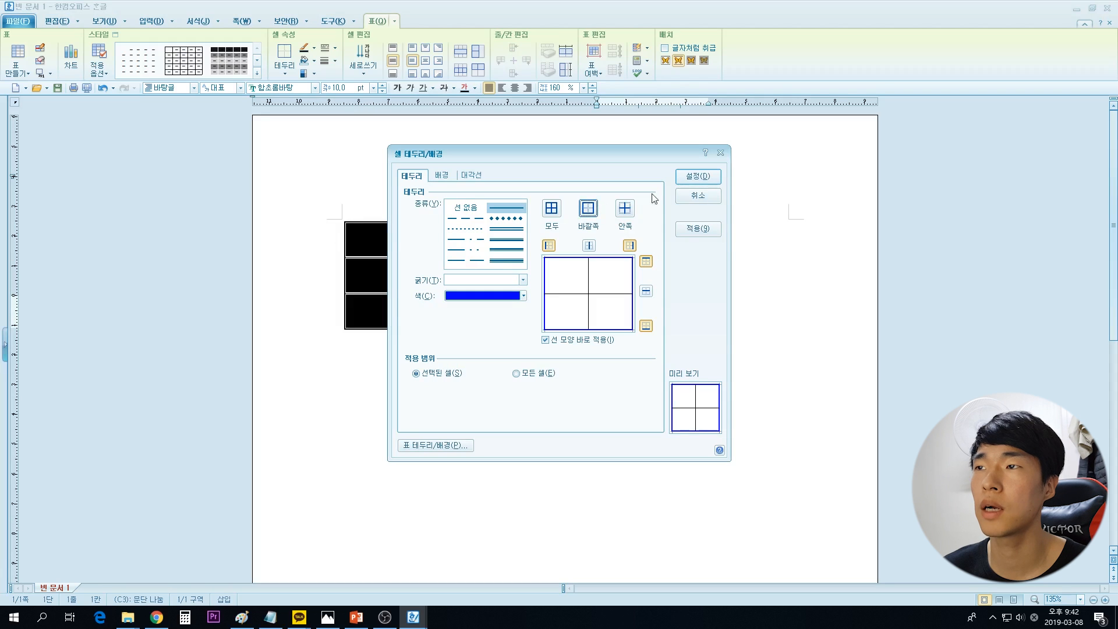
click(698, 196)
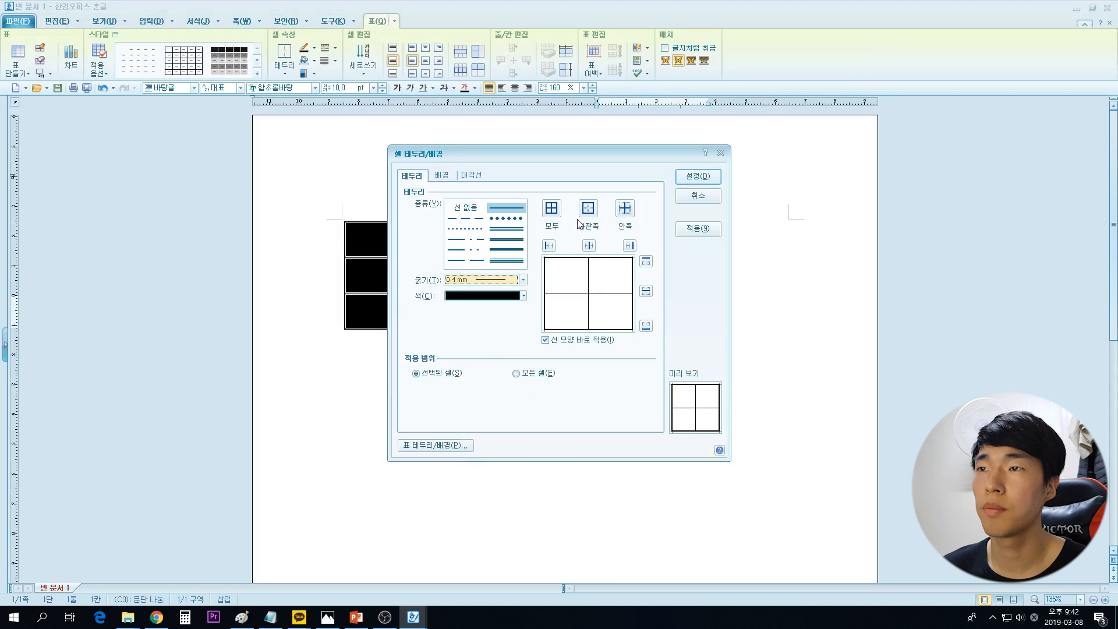
- Colour the table's 0.4 mm outside border blue
click(587, 209)
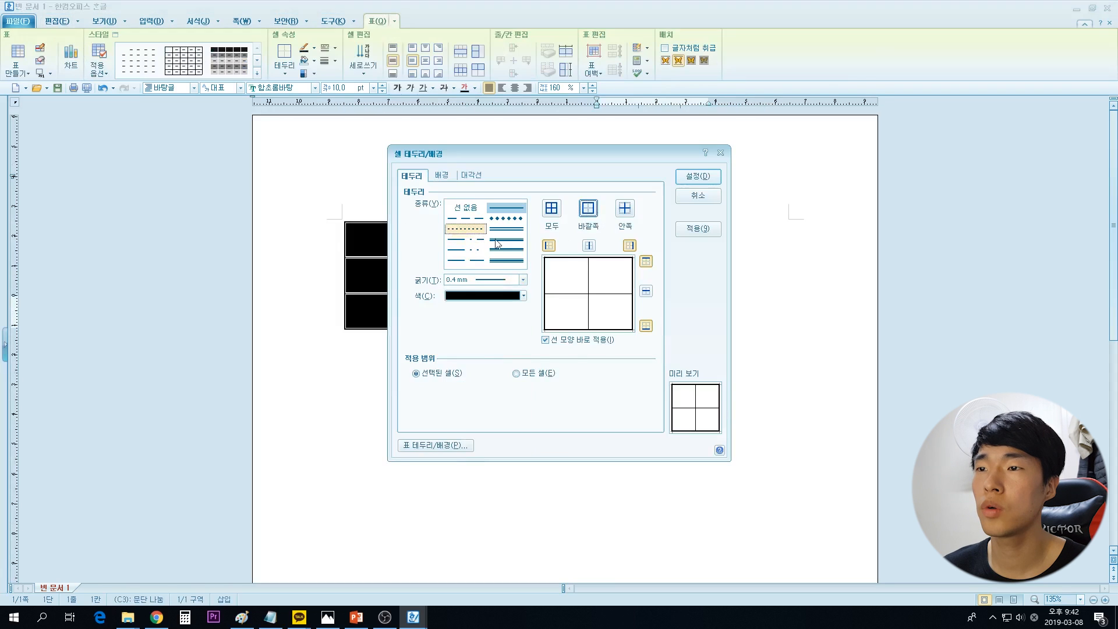
click(492, 261)
click(515, 296)
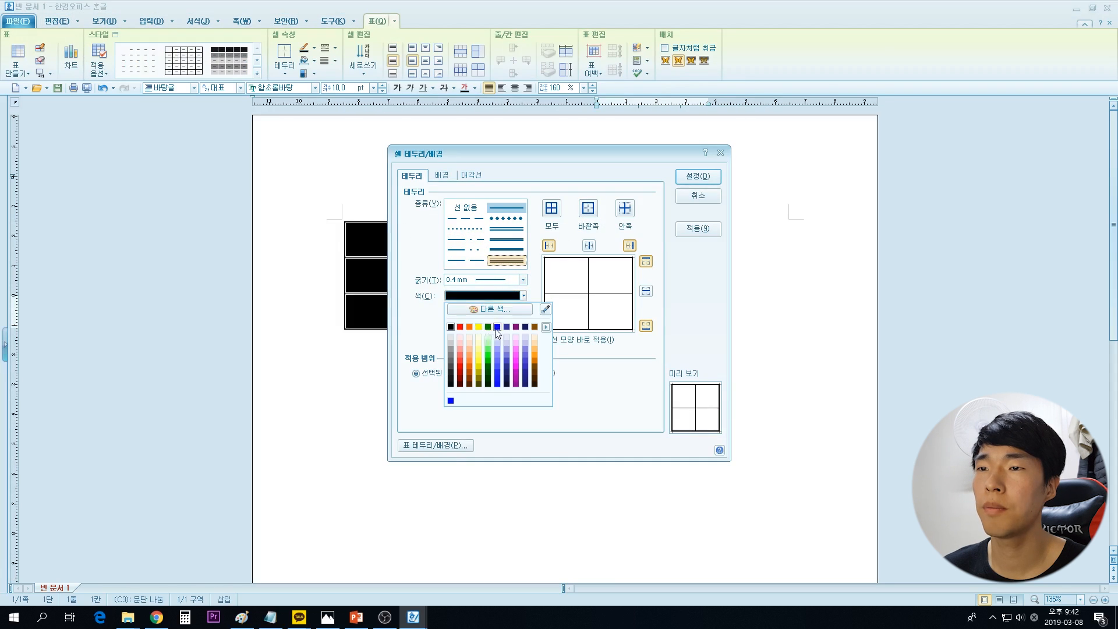
click(495, 330)
click(698, 177)
click(661, 372)
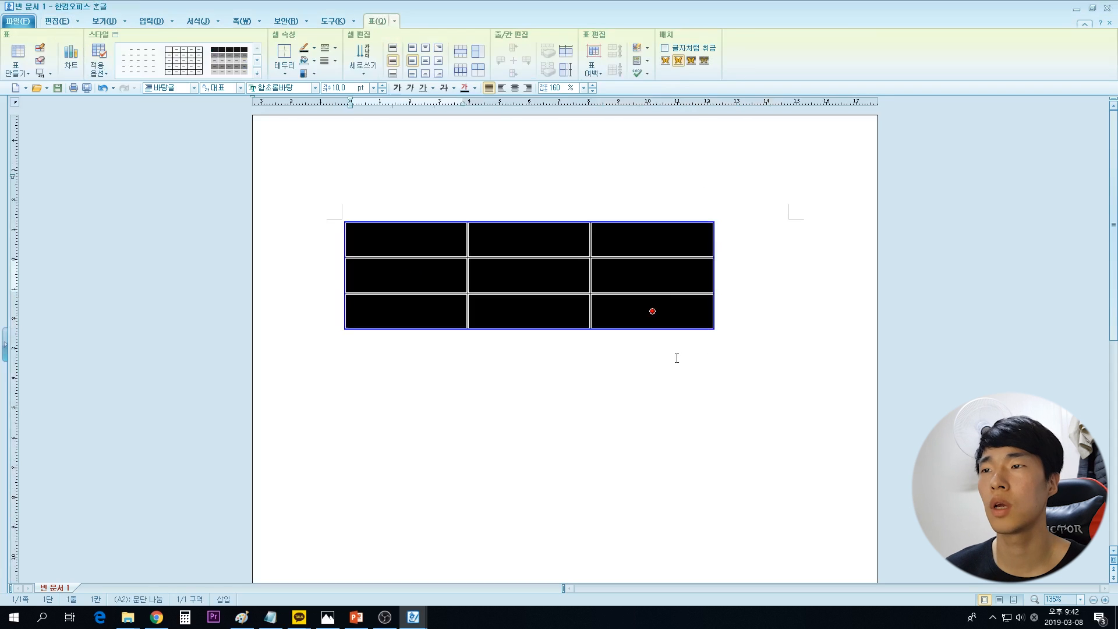
click(732, 397)
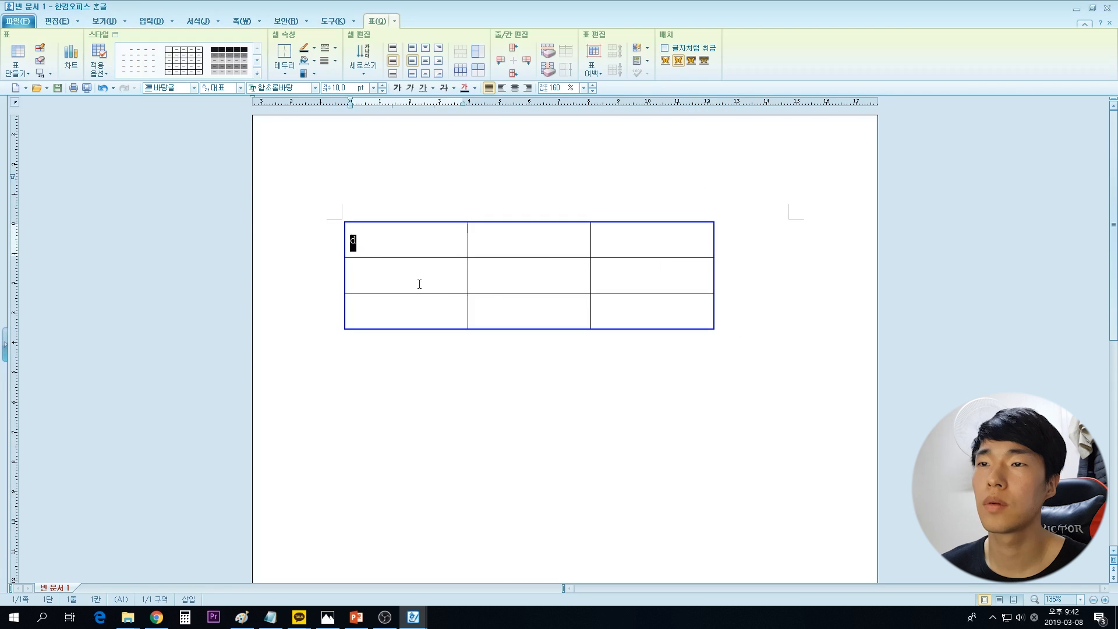
- Add ten rows below the table's last row, starting from its bottom middle cell
click(521, 310)
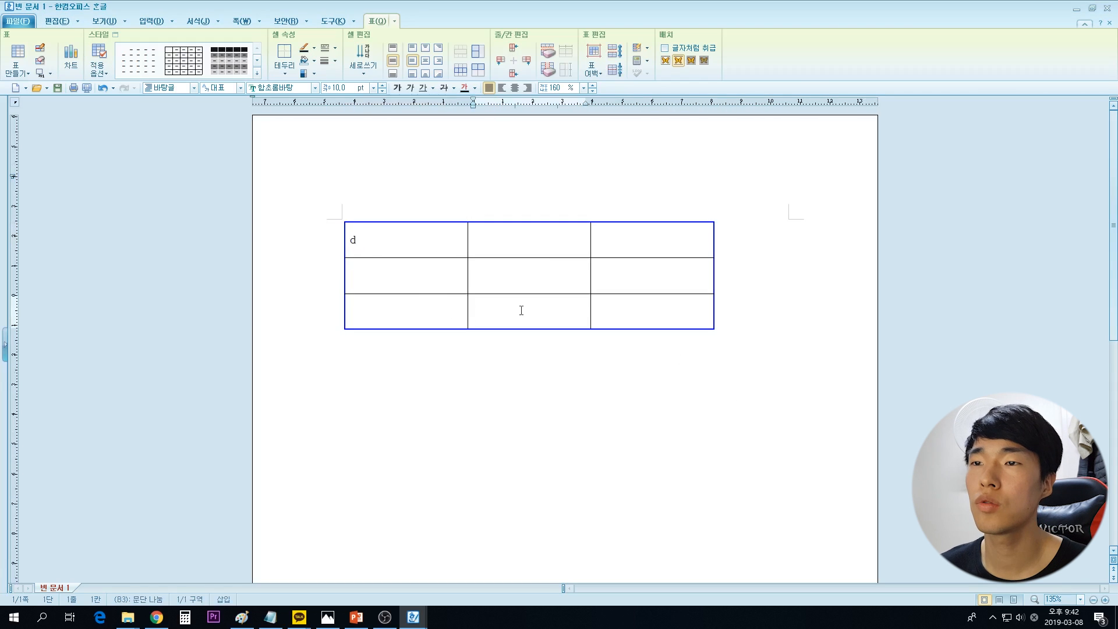
click(463, 320)
drag(462, 320, 657, 317)
click(657, 317)
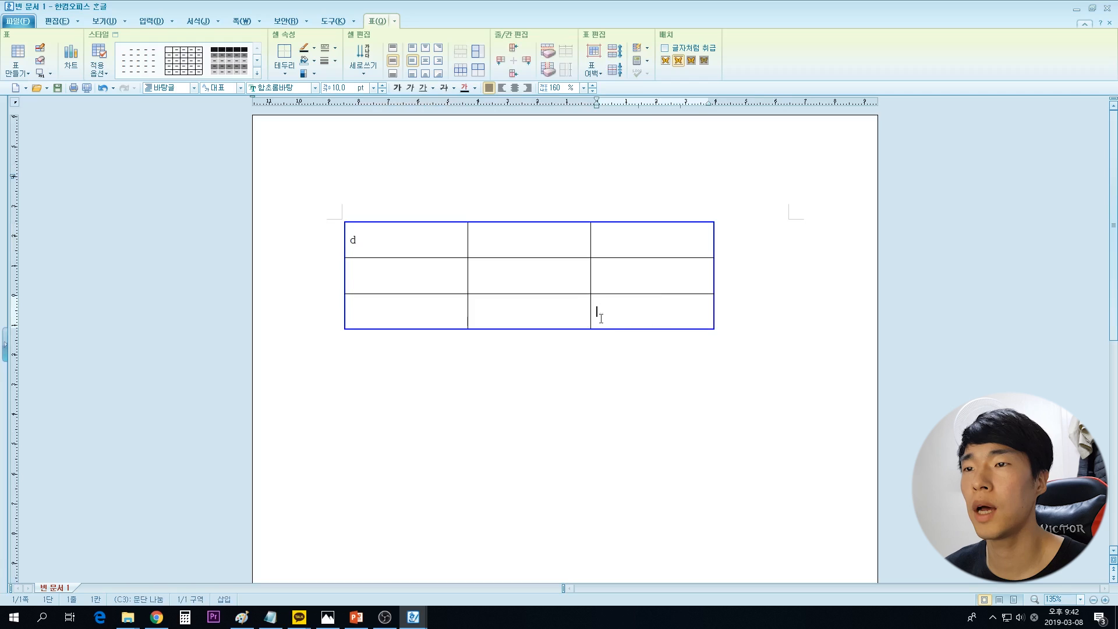
click(577, 317)
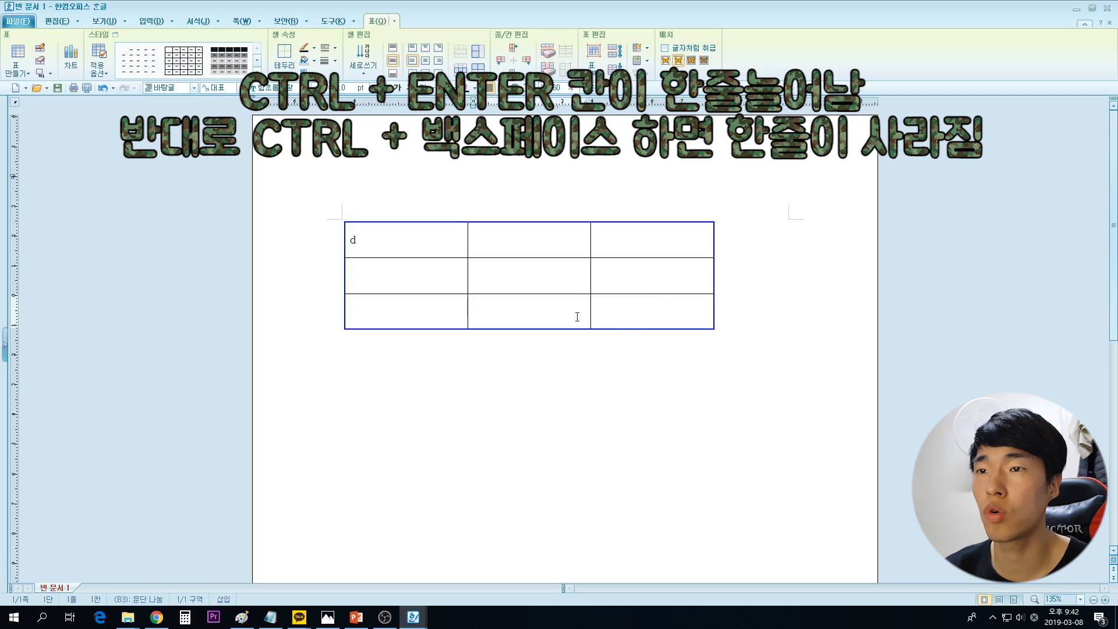
key(ctrl+Return)
key(ctrl+Return)
key(ctrl+Return)
key(ctrl+Return)
key(ctrl+Return)
key(ctrl+Return)
key(ctrl+Return)
key(ctrl+Return)
key(ctrl+Return)
key(ctrl+Return)
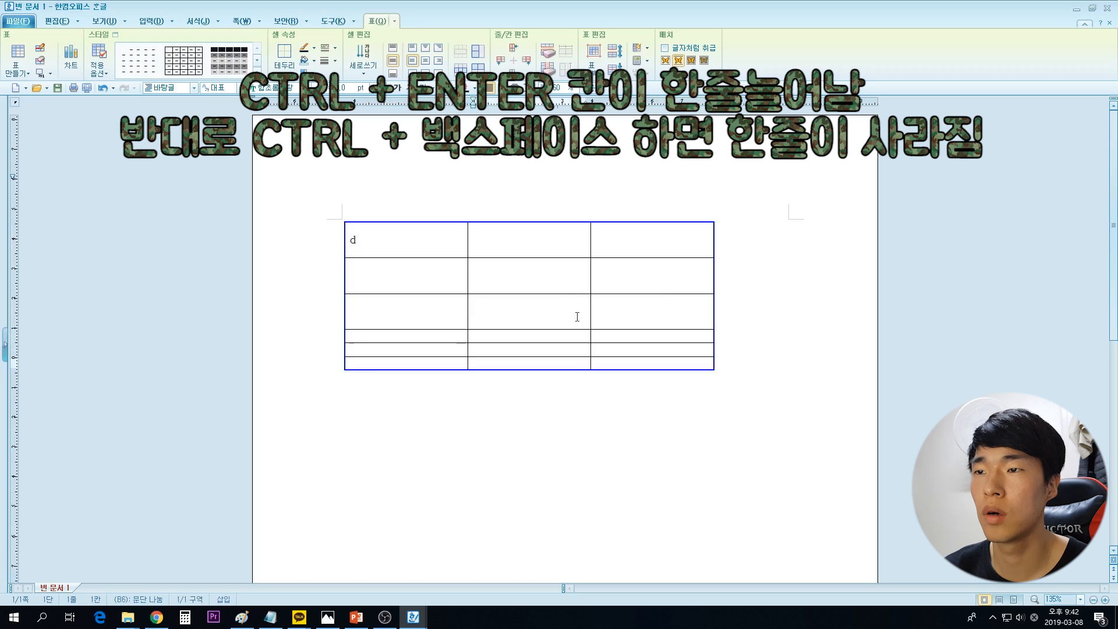
- Select the whole enlarged table and make all row heights equal
drag(408, 240, 799, 497)
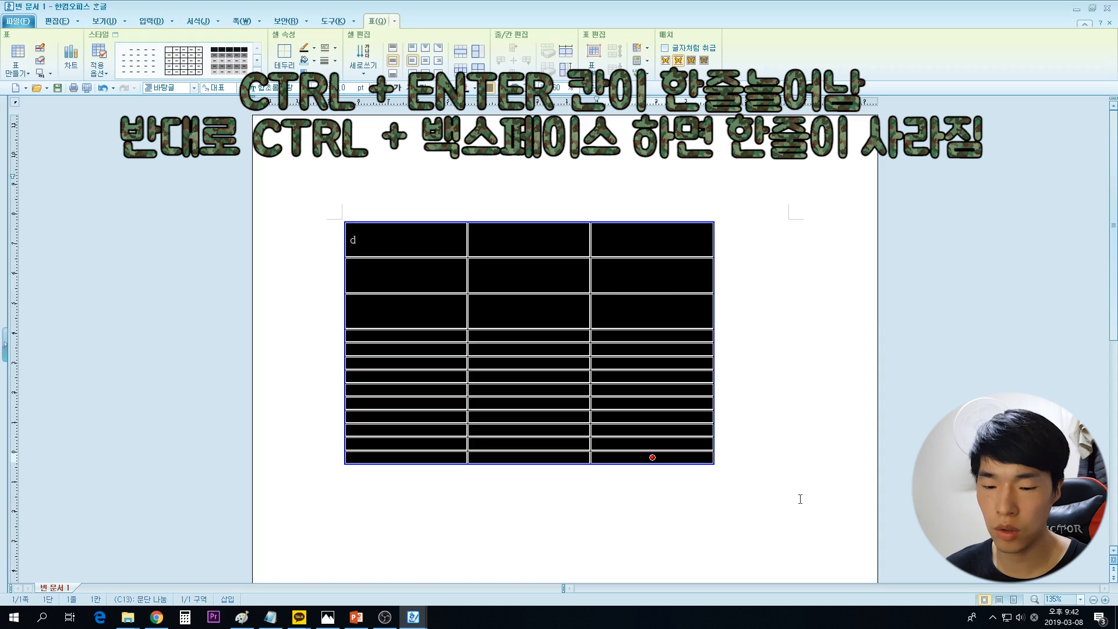
key(h)
click(525, 287)
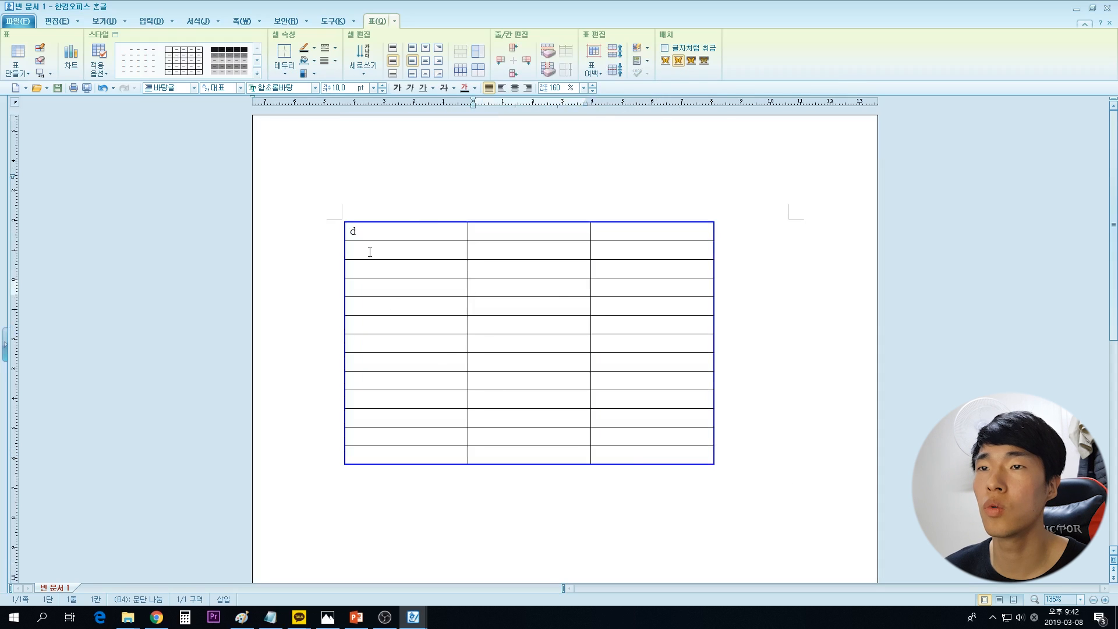
- Fill the first column downward with the numbers 1 to 12, replacing the letter in the first cell
drag(365, 235, 347, 236)
text(1)
key(Down)
key(2)
key(Down)
key(3)
key(Down)
key(4)
key(Down)
key(5)
key(Down)
key(6)
key(Down)
key(7)
key(Down)
text(8)
key(Down)
text(9)
key(Down)
text(10)
key(Down)
text(11)
key(Down)
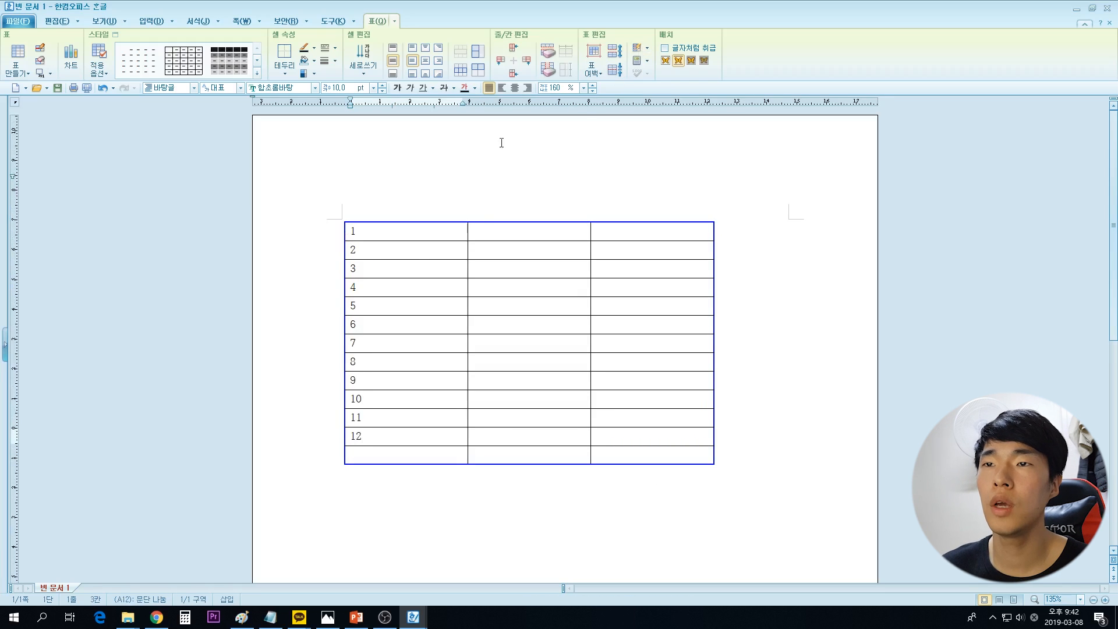
- Select the first column, including its empty last cell, and insert the block sum there
drag(423, 236, 402, 455)
drag(387, 236, 415, 455)
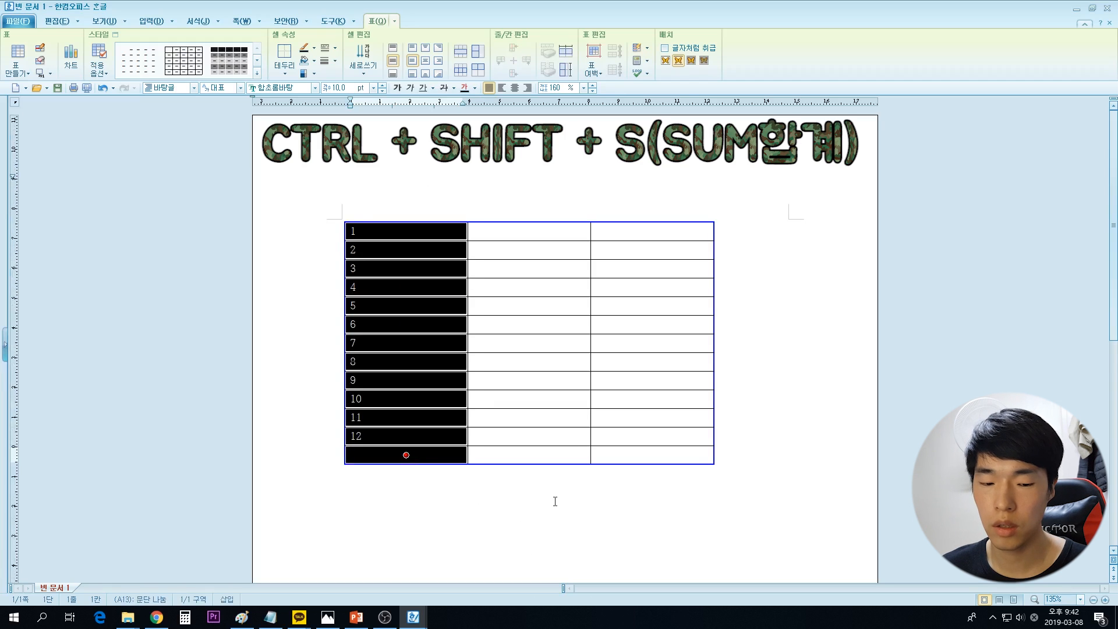
key(ctrl+shift+s)
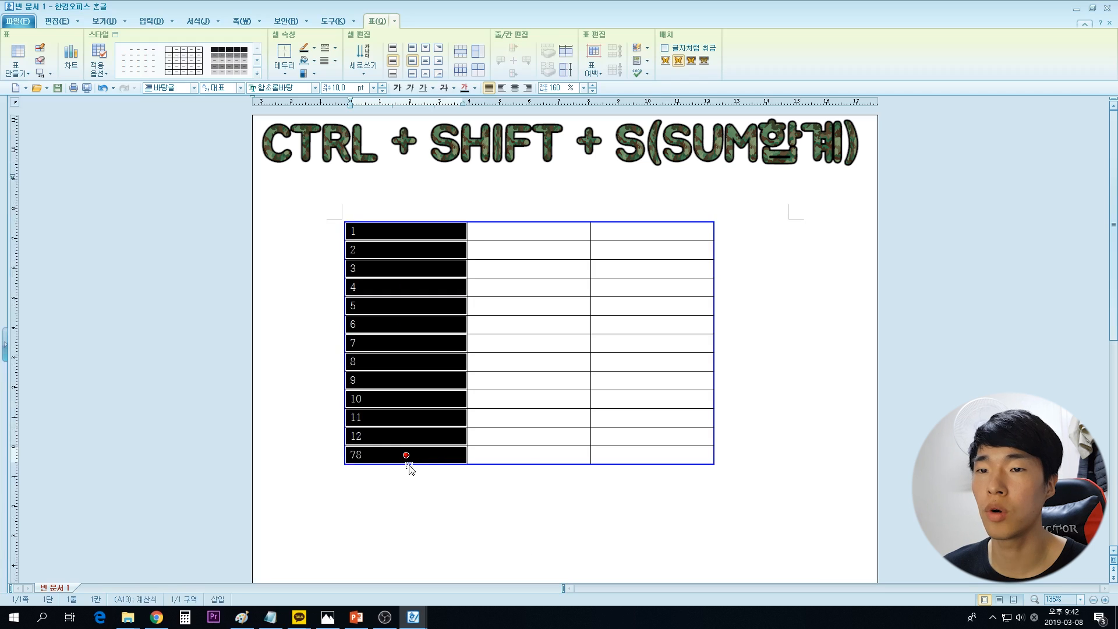
drag(380, 247, 425, 448)
click(529, 459)
- Add a row at the end of the table and insert the first column's block sum in it
key(ctrl+Return)
drag(379, 236, 408, 472)
key(ctrl+shift+s)
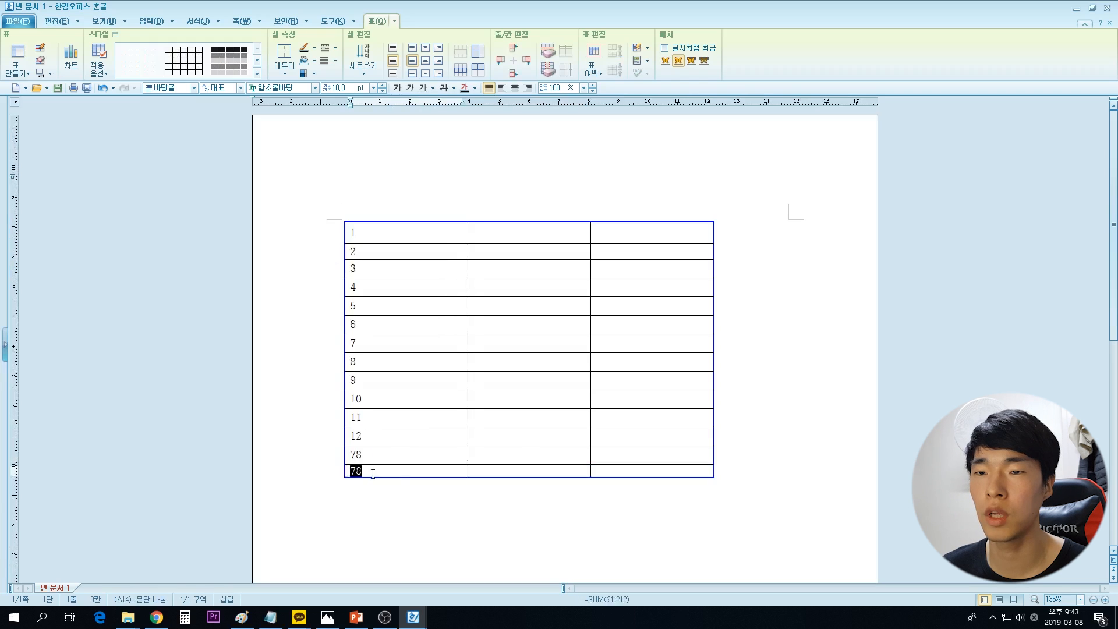
- Replace the content of the first column's thirteenth cell with 13
click(367, 454)
drag(354, 456, 374, 459)
click(369, 456)
text(13)
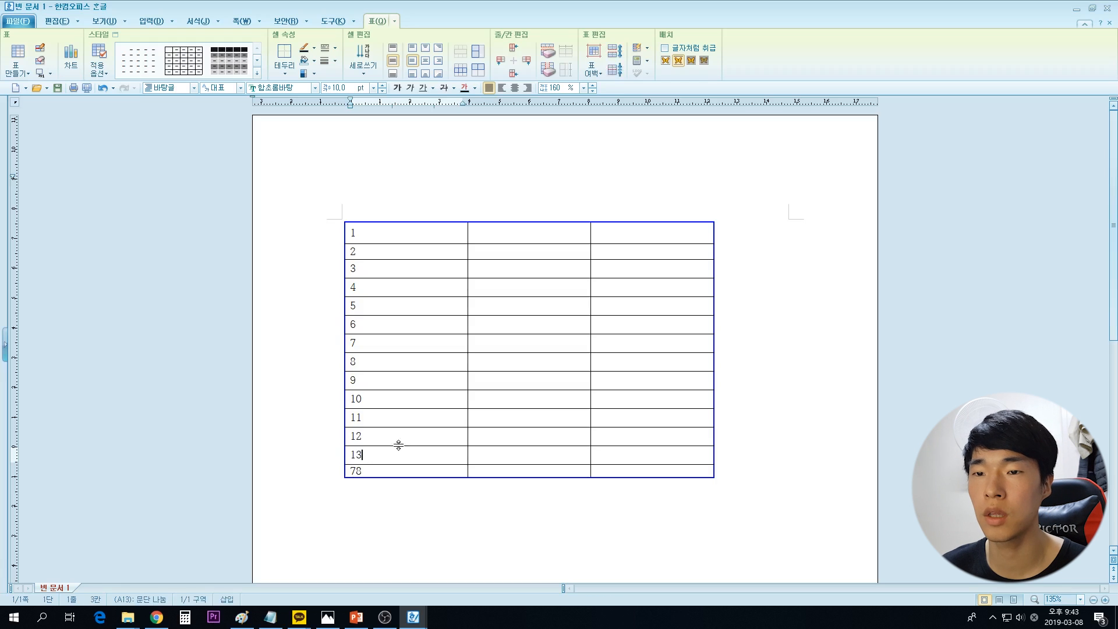
- Delete the sum in the first column's last cell and insert a new block sum for the column
click(377, 471)
key(F5)
key(Delete)
drag(382, 236, 398, 472)
key(ctrl+shift+s)
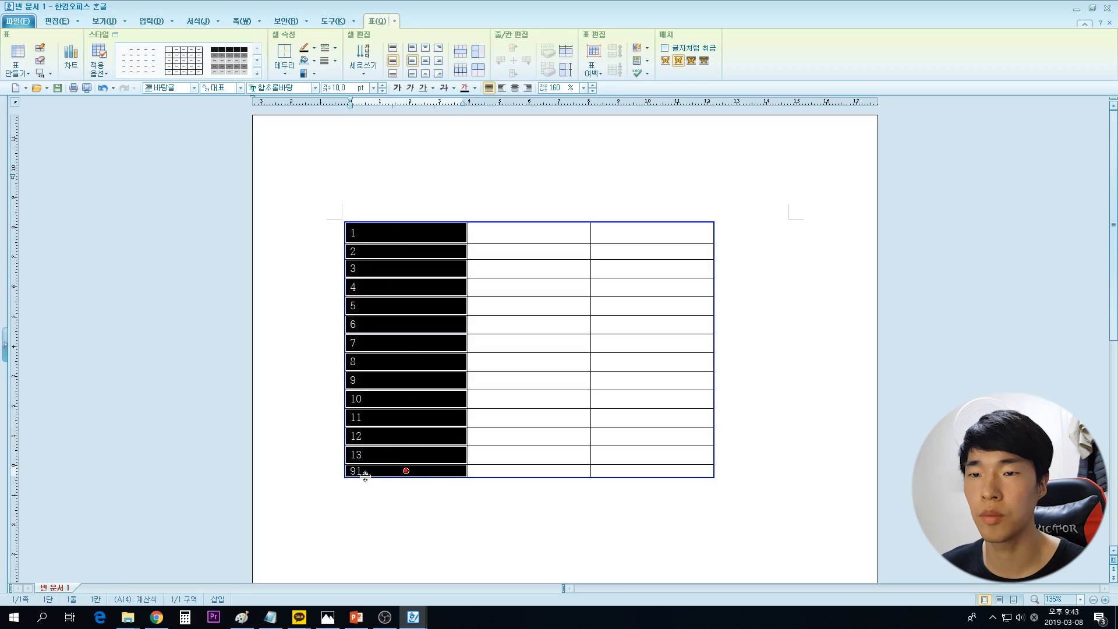
click(349, 468)
drag(350, 468, 365, 468)
click(400, 469)
double_click(400, 468)
- Enter 2 in the top row's middle cell and insert the row's block sum in its third cell
click(446, 229)
click(514, 238)
text(2)
drag(407, 235, 666, 236)
key(ctrl+shift+s)
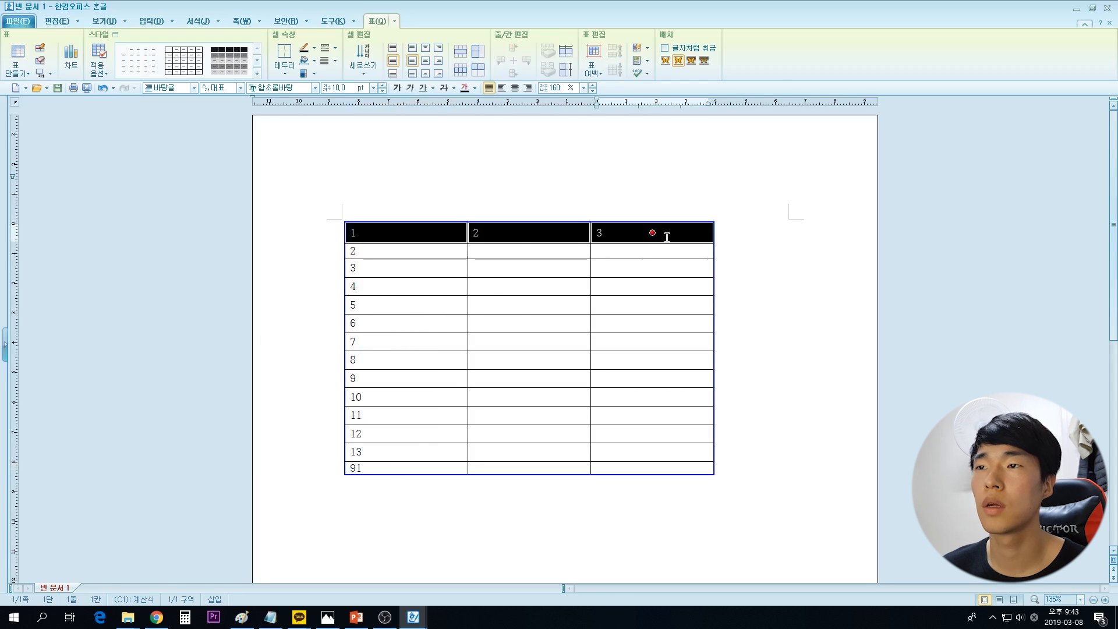
- Select the three cells of the top row and copy them
key(Escape)
key(Escape)
click(436, 233)
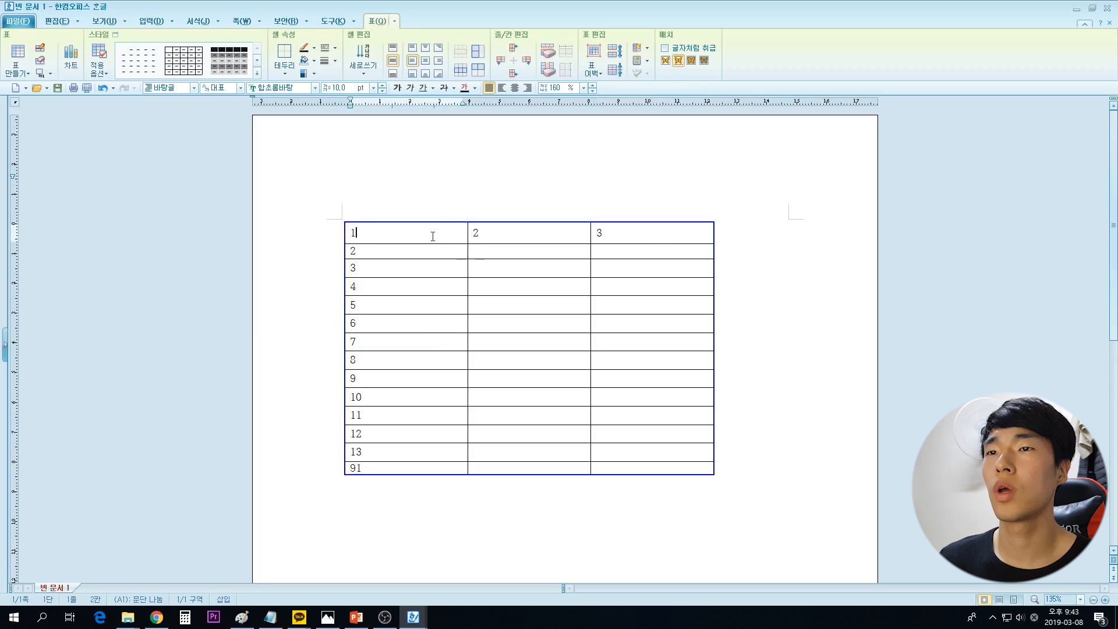
shift+click(653, 233)
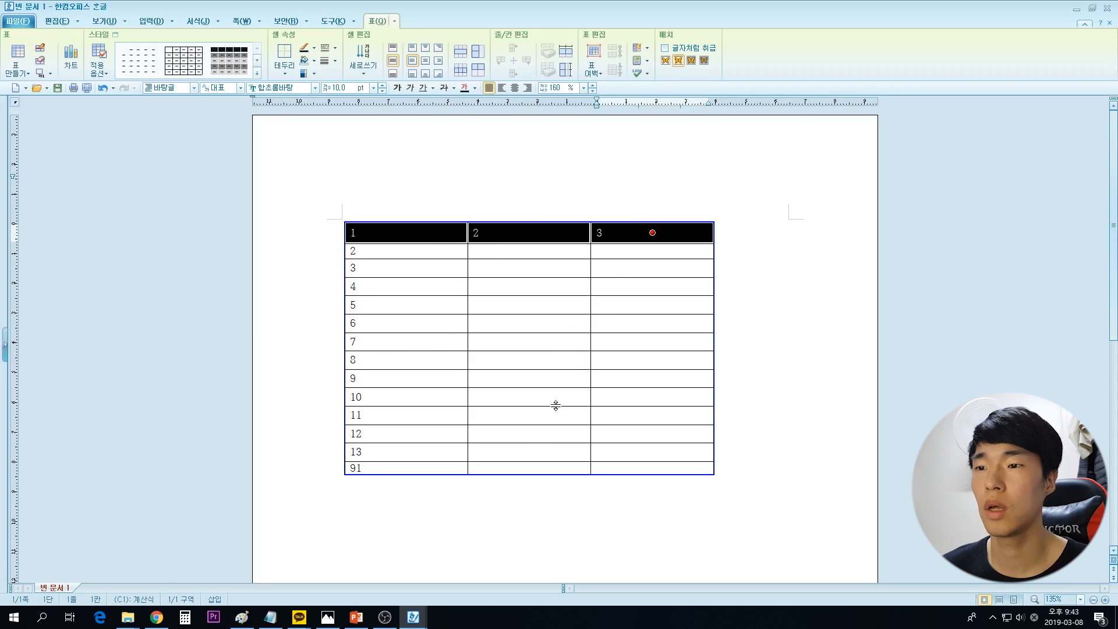
key(ctrl+c)
click(529, 468)
key(F5)
key(ctrl+v)
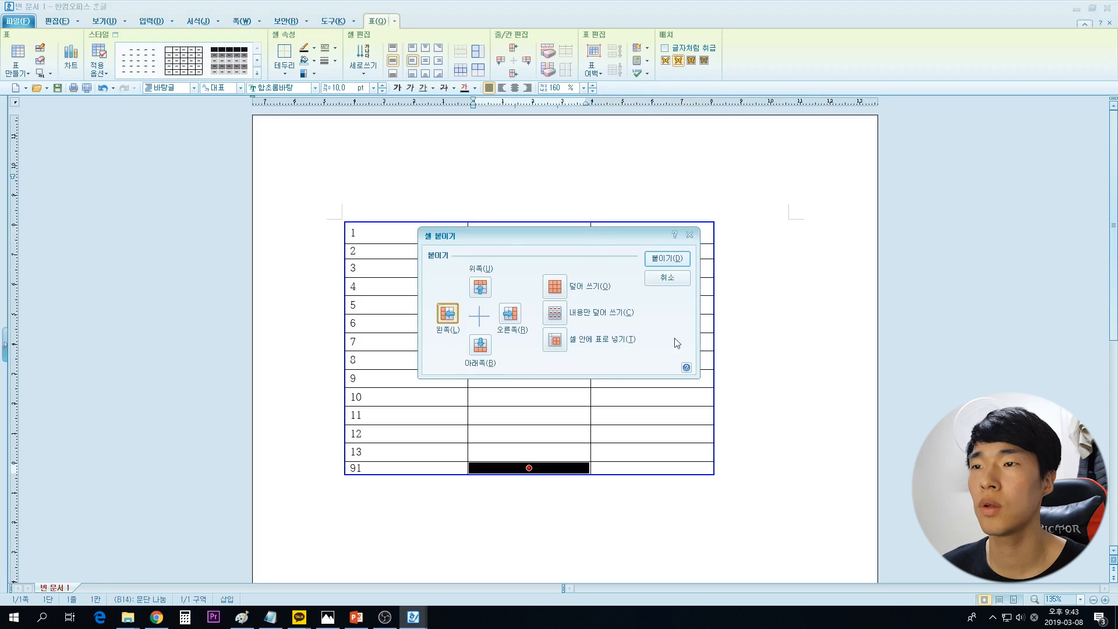
click(664, 278)
- Paste the top row's cells into the last row from its first cell, overwriting contents only (내용만 덮어 쓰기)
drag(407, 232, 653, 233)
click(431, 468)
key(F5)
key(ctrl+v)
click(558, 316)
key(Return)
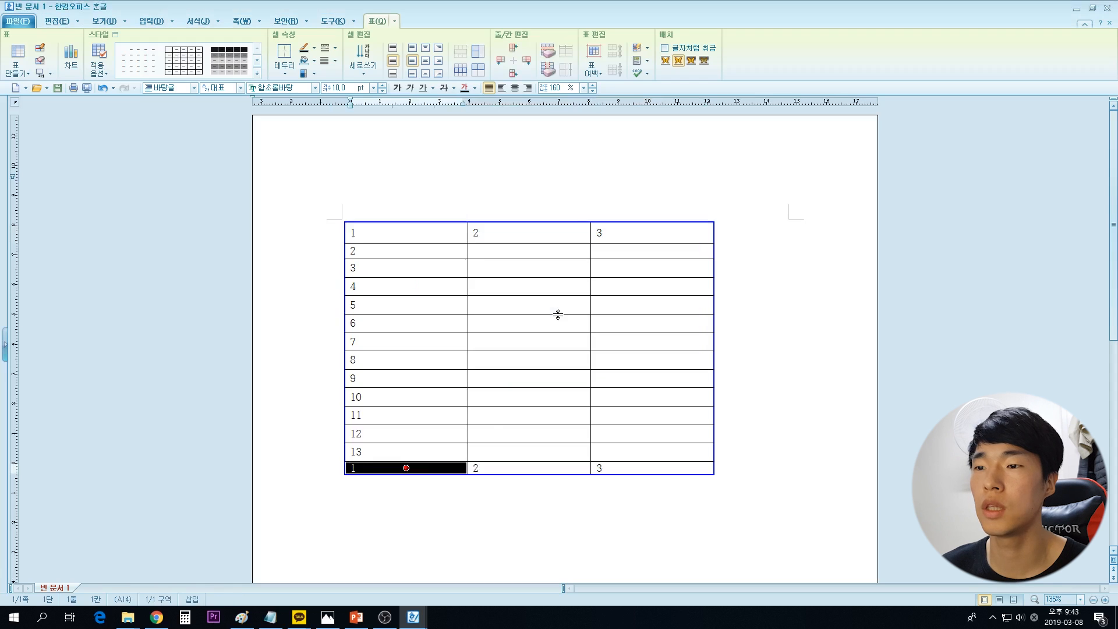
click(429, 464)
drag(430, 464, 626, 466)
click(632, 465)
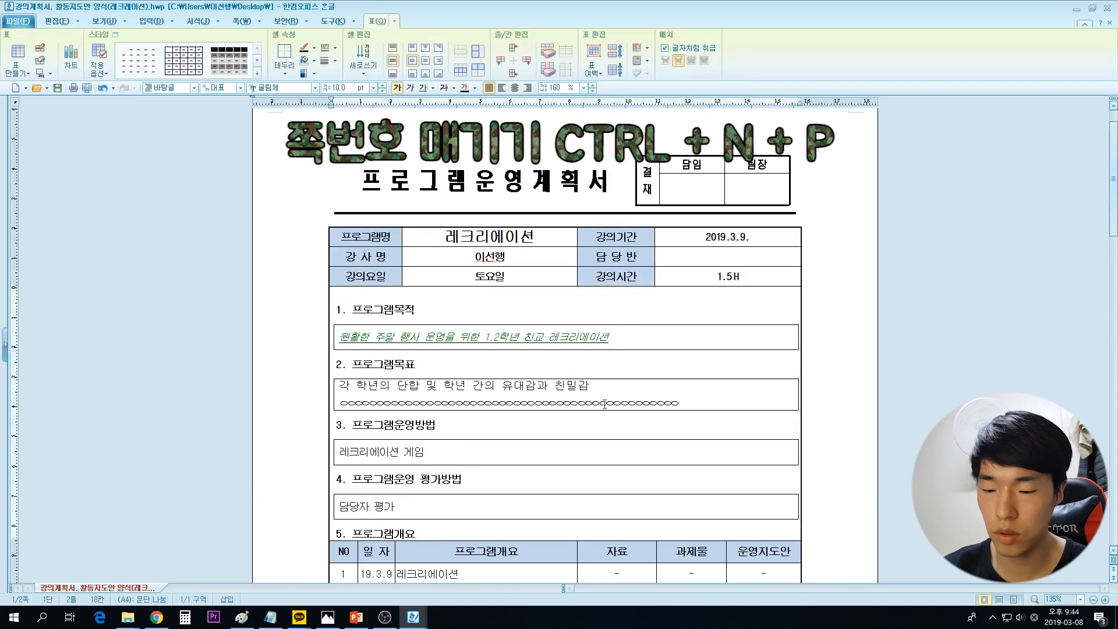
- Insert page numbers at the bottom centre in 가,나,다 format without dashes (줄표 넣기 off) and check them in the document
key(ctrl+n)
key(p)
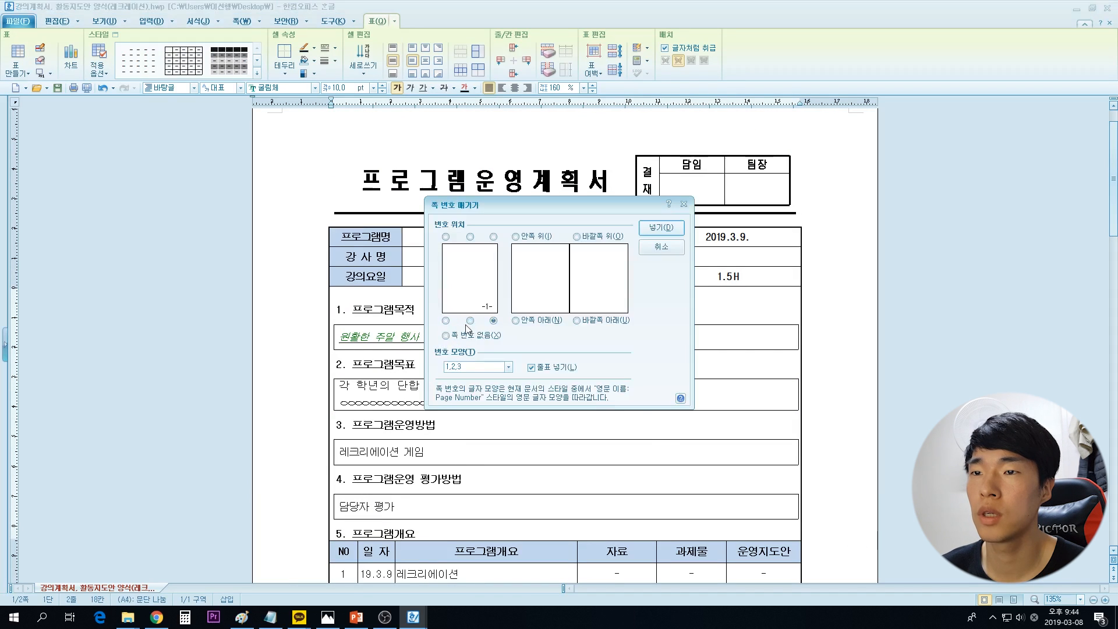
click(484, 367)
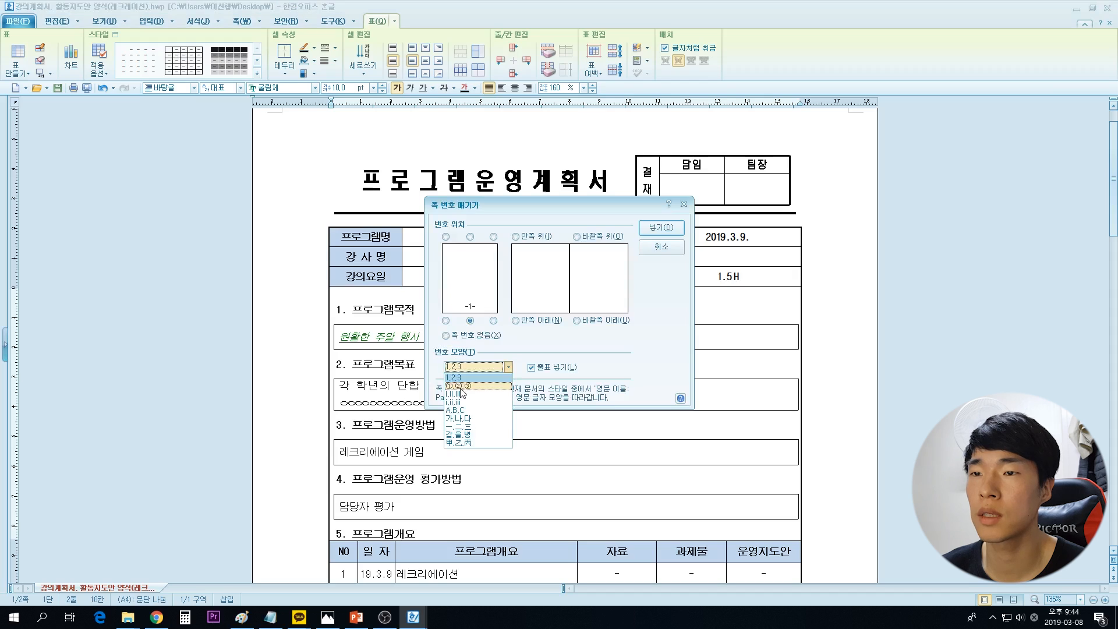
click(463, 386)
click(483, 367)
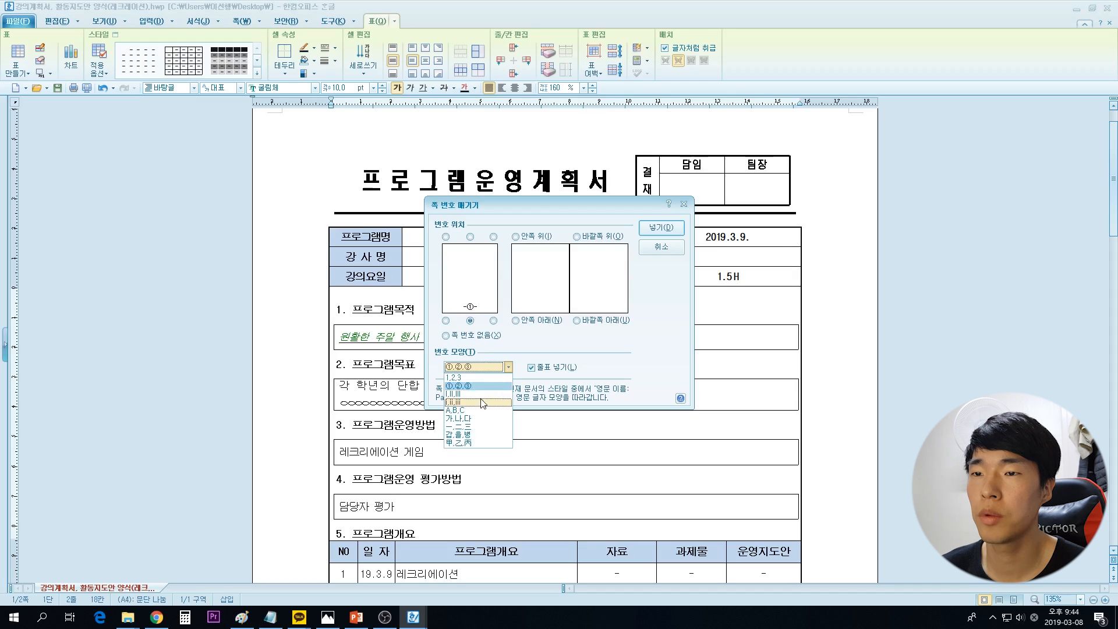
click(478, 428)
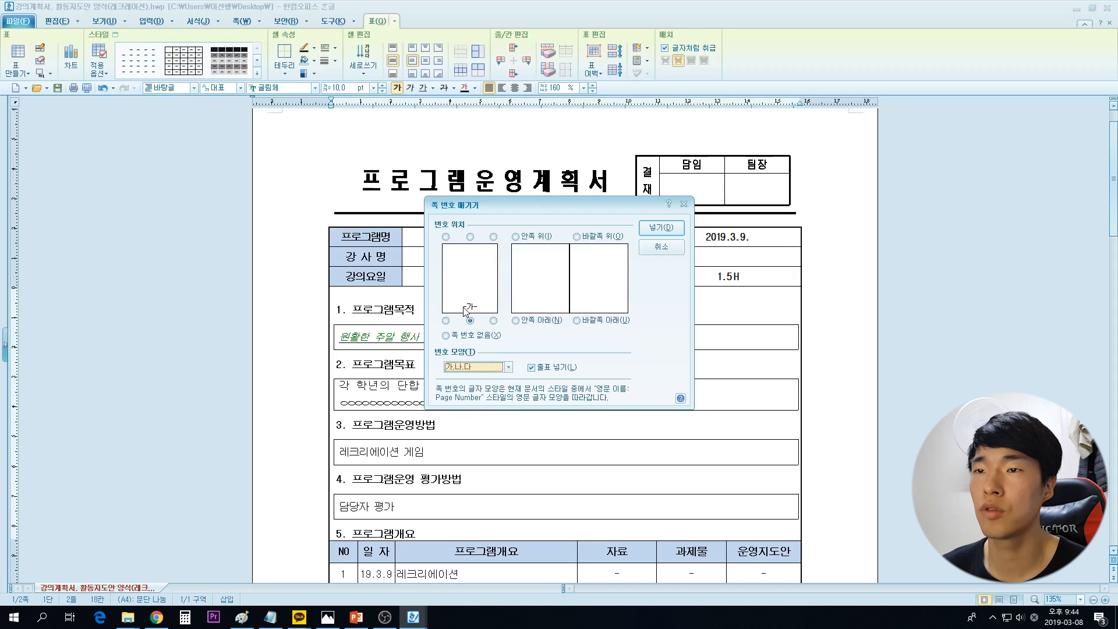
click(532, 368)
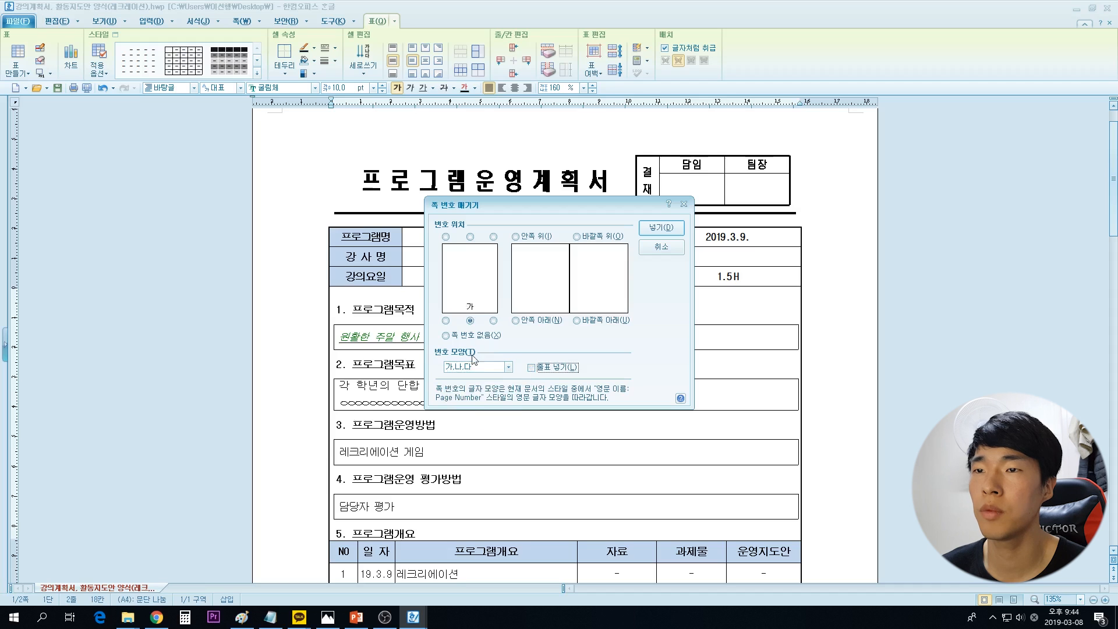
click(662, 229)
scroll(594, 471, down, 10)
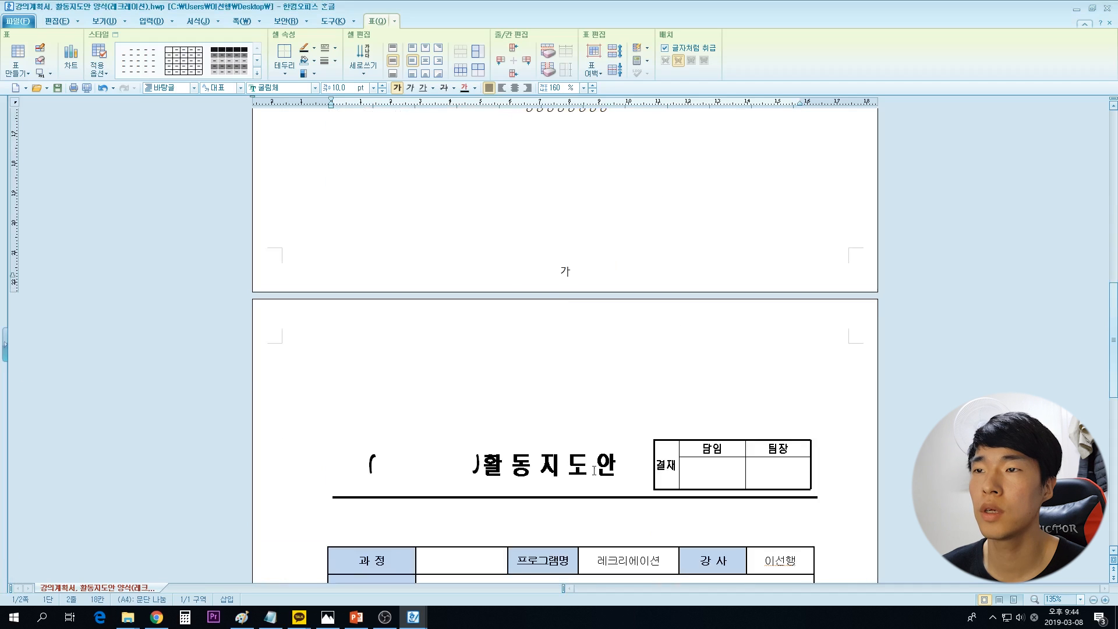
scroll(547, 261, up, 15)
scroll(455, 237, down, 3)
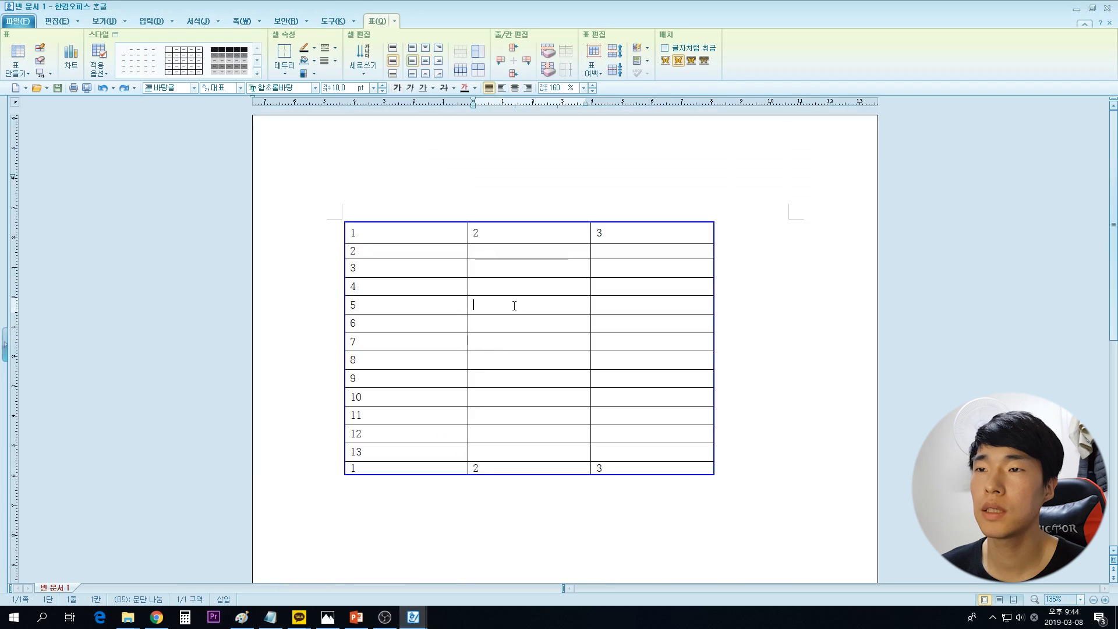
- Select the middle cell of row 5 and increase its height several times to make room for a picture
click(520, 303)
key(ctrl+Down)
key(ctrl+Down)
key(ctrl+Down)
key(ctrl+Down)
key(ctrl+Down)
key(ctrl+Down)
key(ctrl+Down)
key(ctrl+Down)
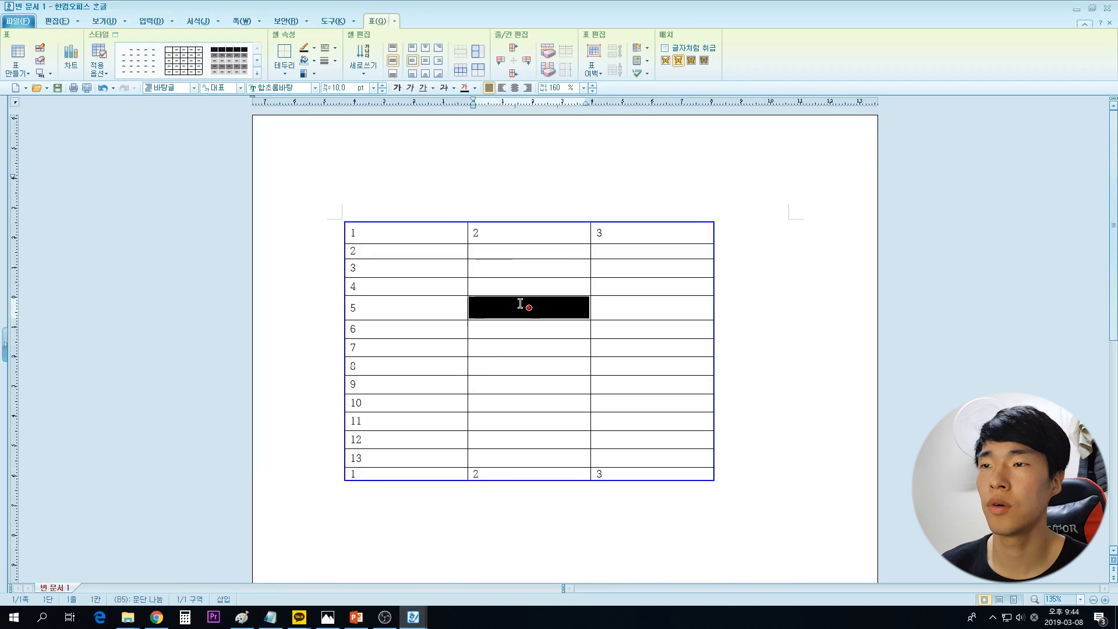
- Fill the tall middle cell of row 5 with a picture, using fill type 크기에 맞추어 and including it in the document
key(l)
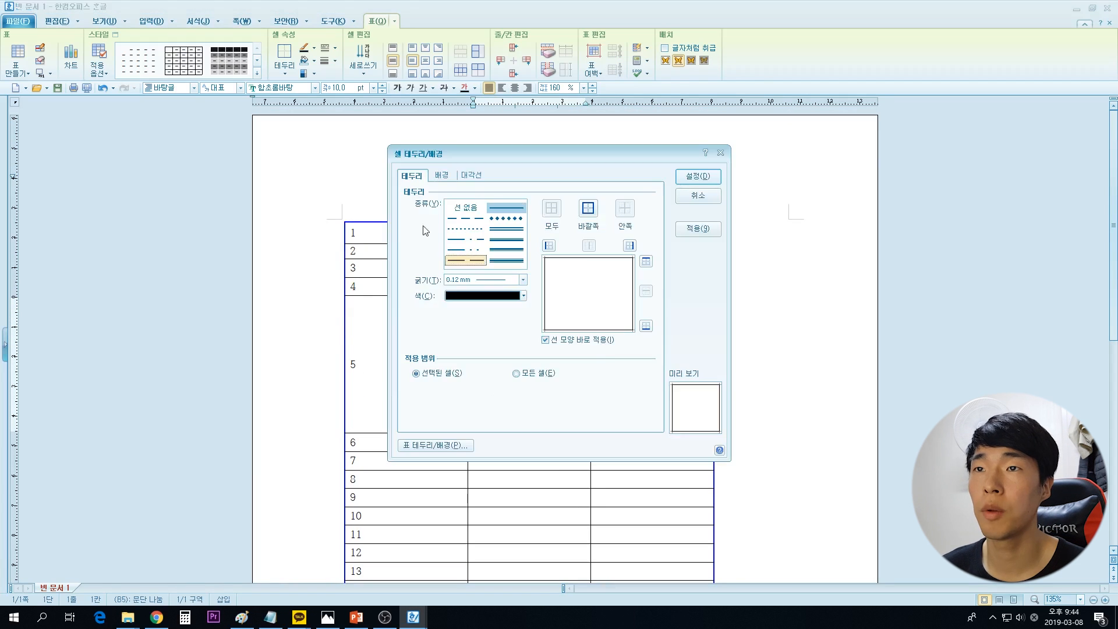
click(441, 179)
click(431, 343)
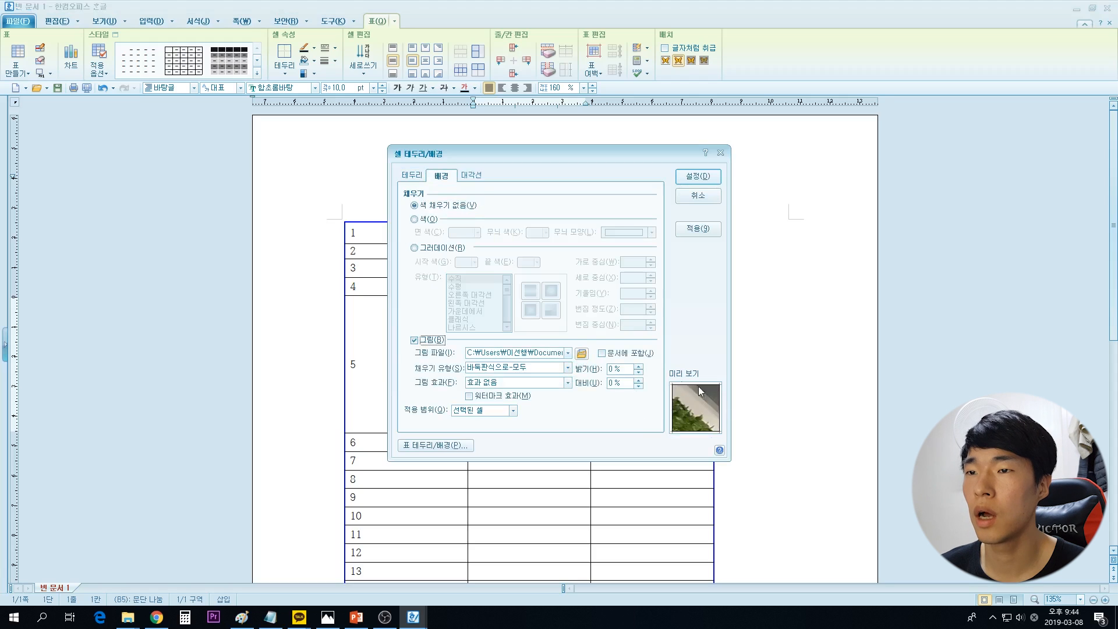
click(540, 367)
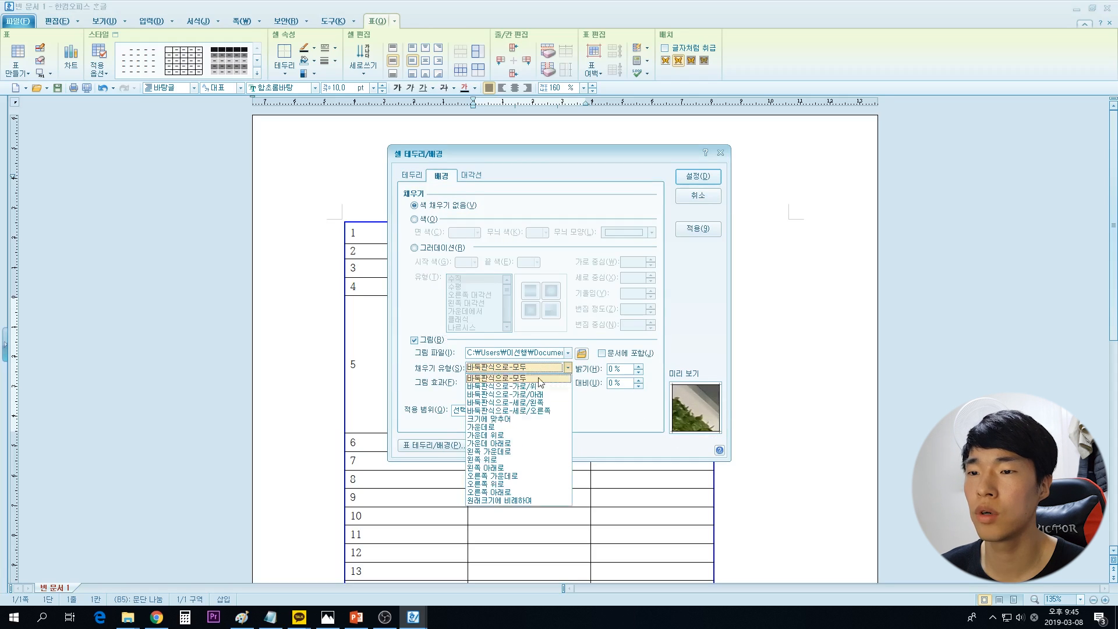
click(513, 500)
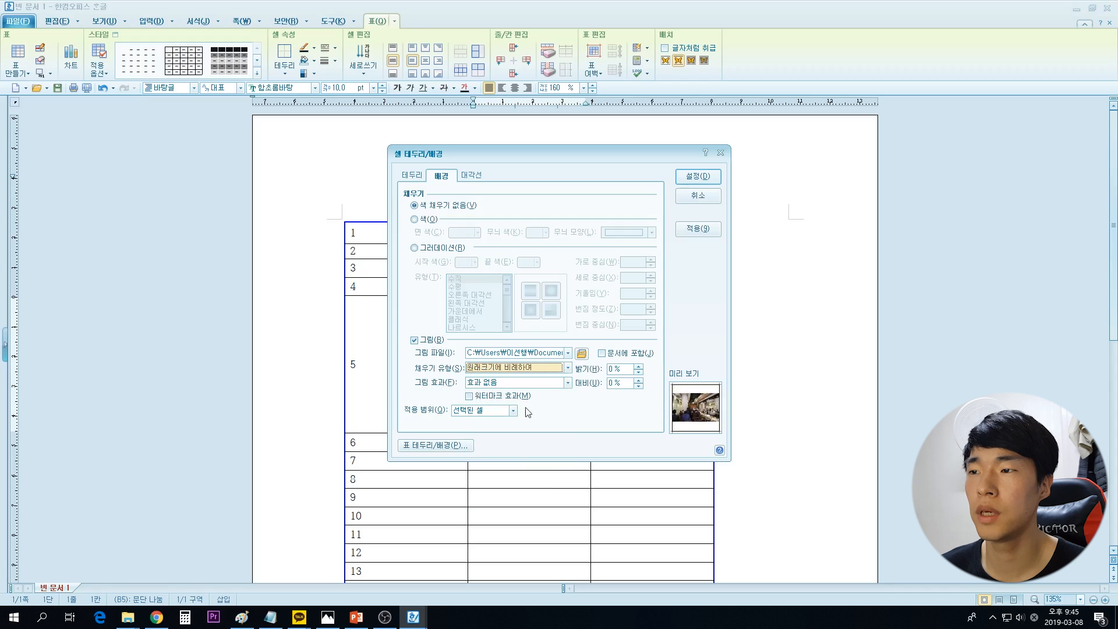
click(541, 367)
click(492, 419)
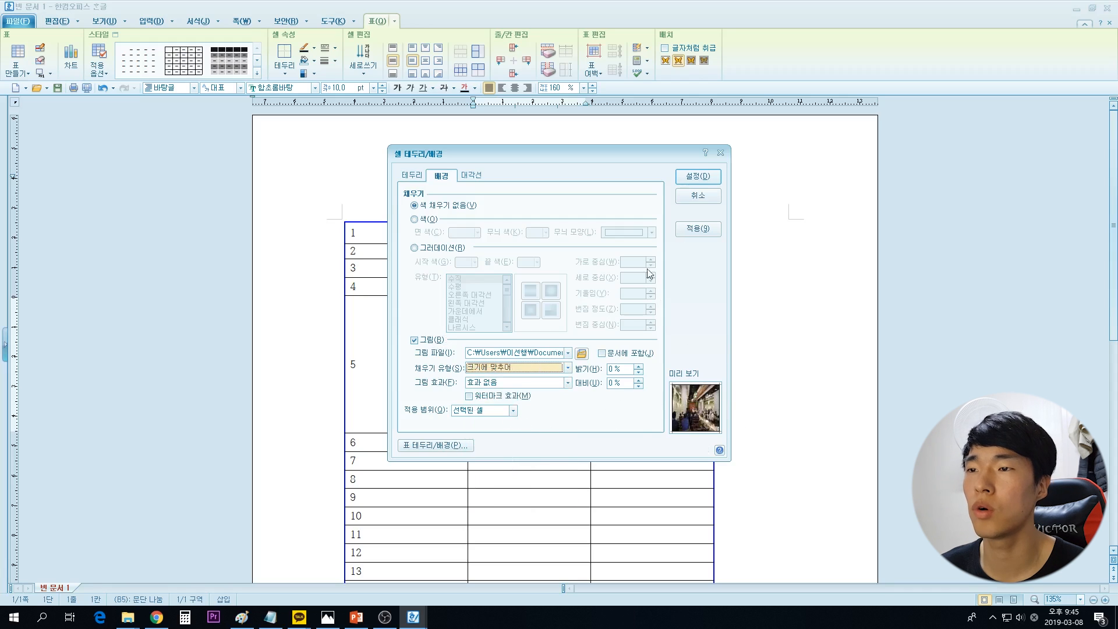
click(603, 355)
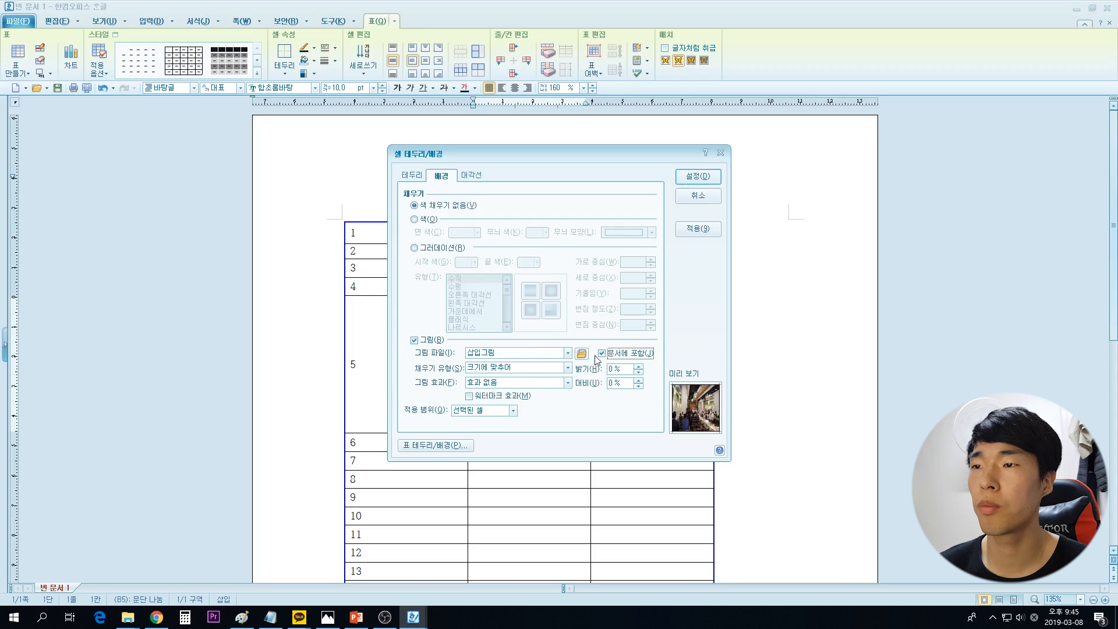
click(699, 177)
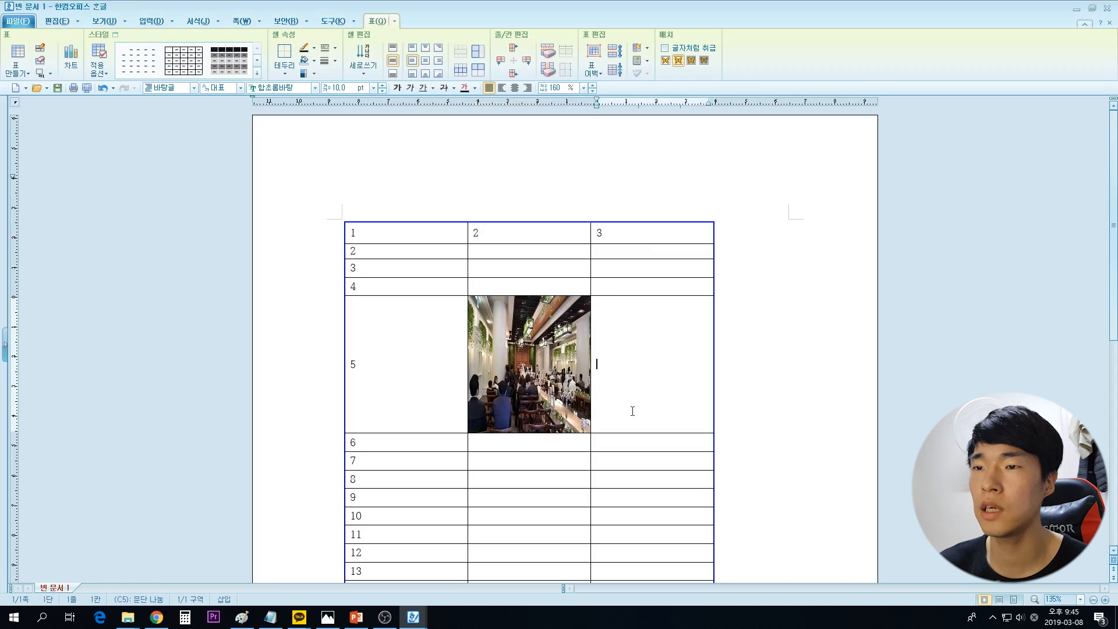
- Add blank lines outside the existing table and insert a one-cell table below it
click(495, 207)
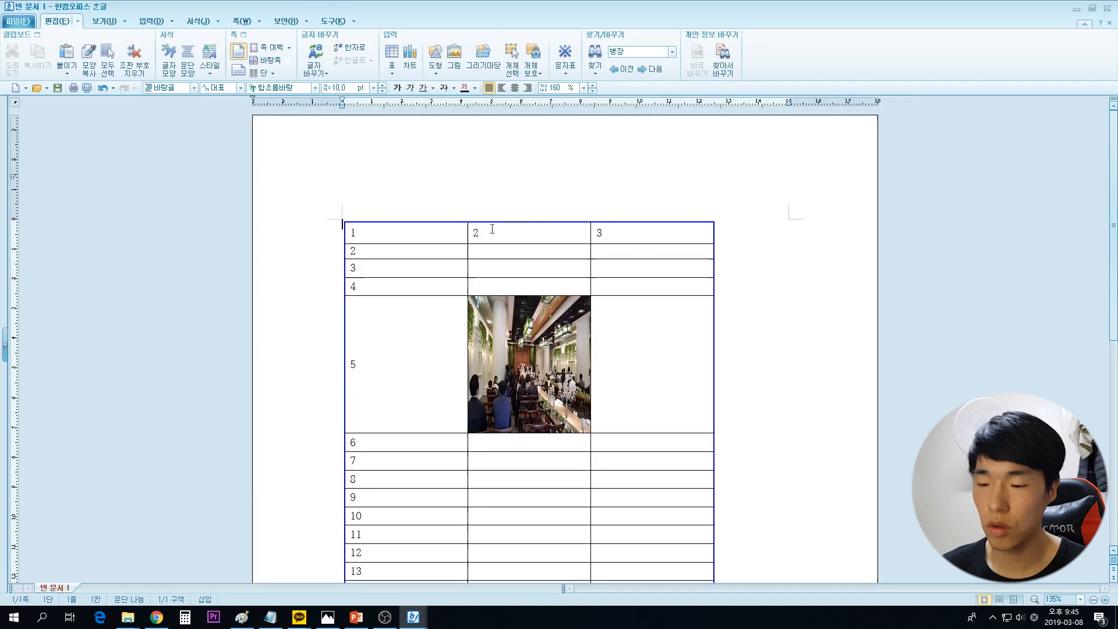
key(Return)
key(Return)
key(Return)
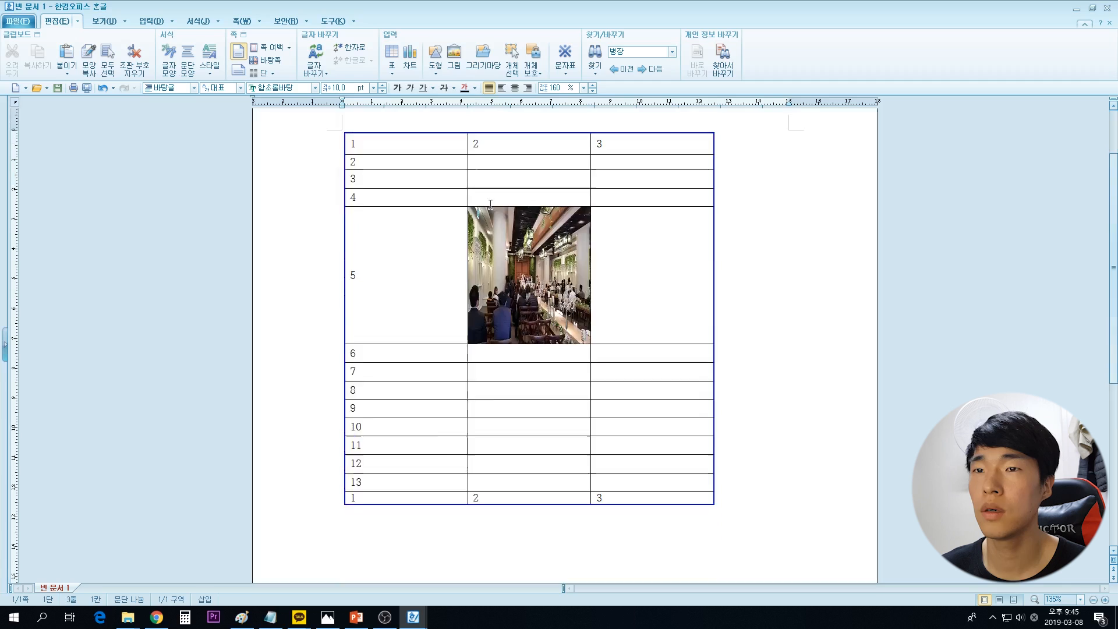
scroll(489, 199, down, 5)
click(411, 257)
key(ctrl+n)
key(t)
key(Escape)
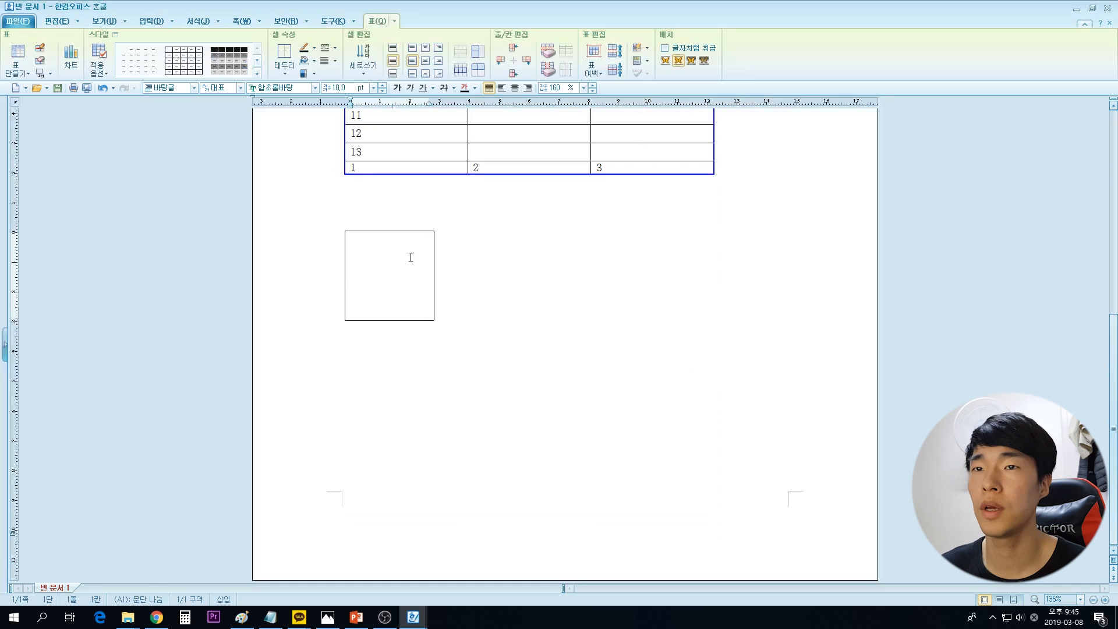
- Resize the one-cell table into a wide, low title box about 11 cm wide
key(F5)
key(F5)
key(ctrl+Right)
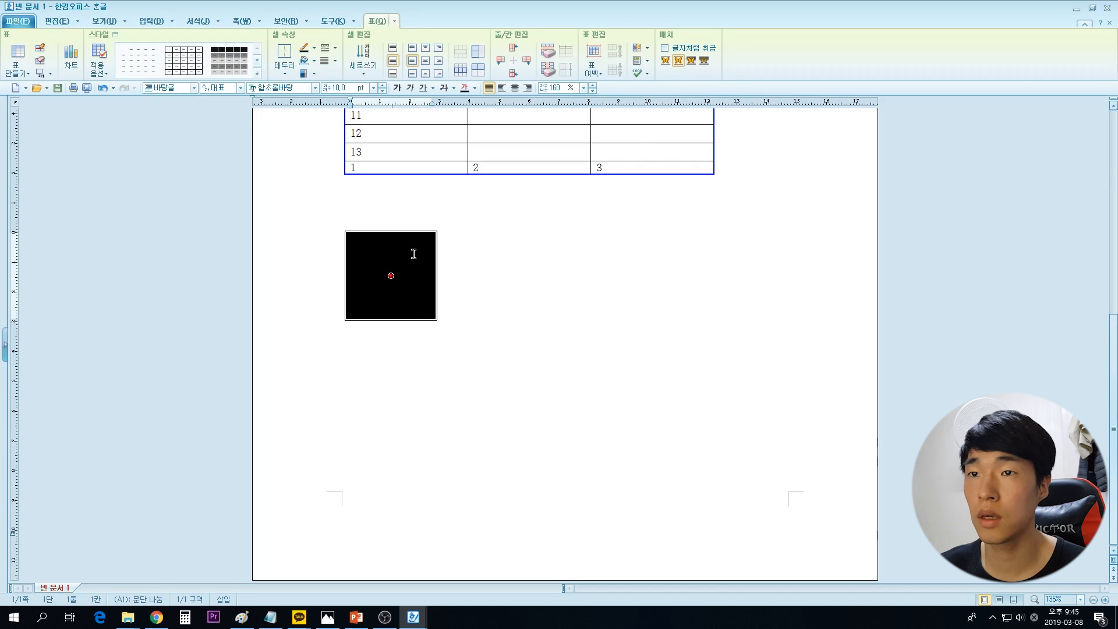
key(ctrl+Right)
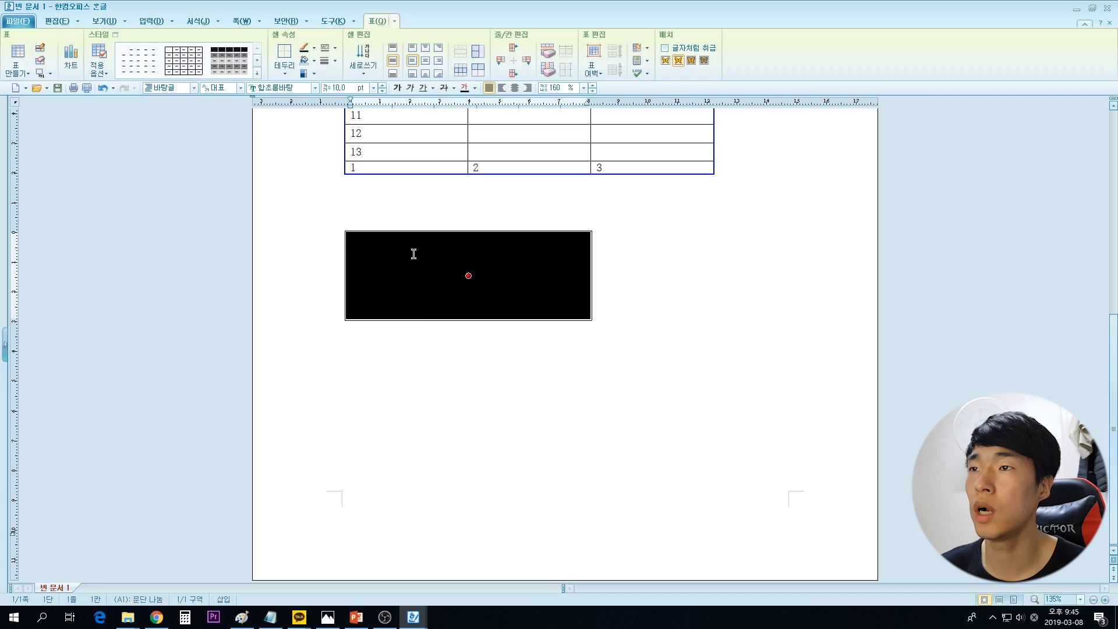
key(ctrl+Up)
key(ctrl+Left)
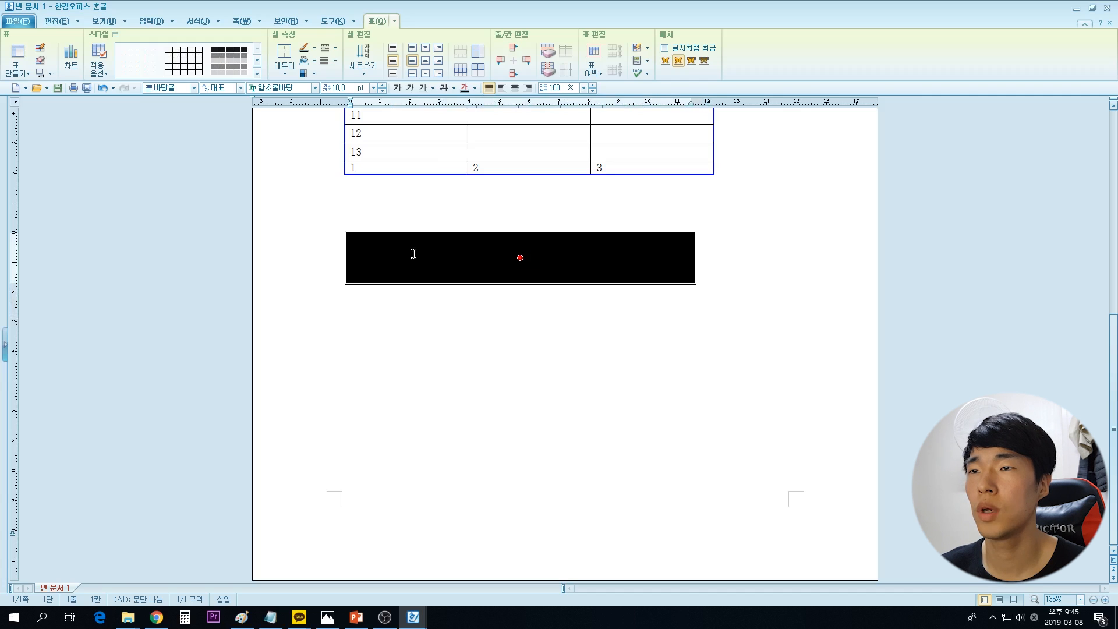
- Remove the left and right borders of the title box with the 선 없음 line type
key(l)
click(466, 207)
click(550, 245)
click(629, 245)
click(698, 176)
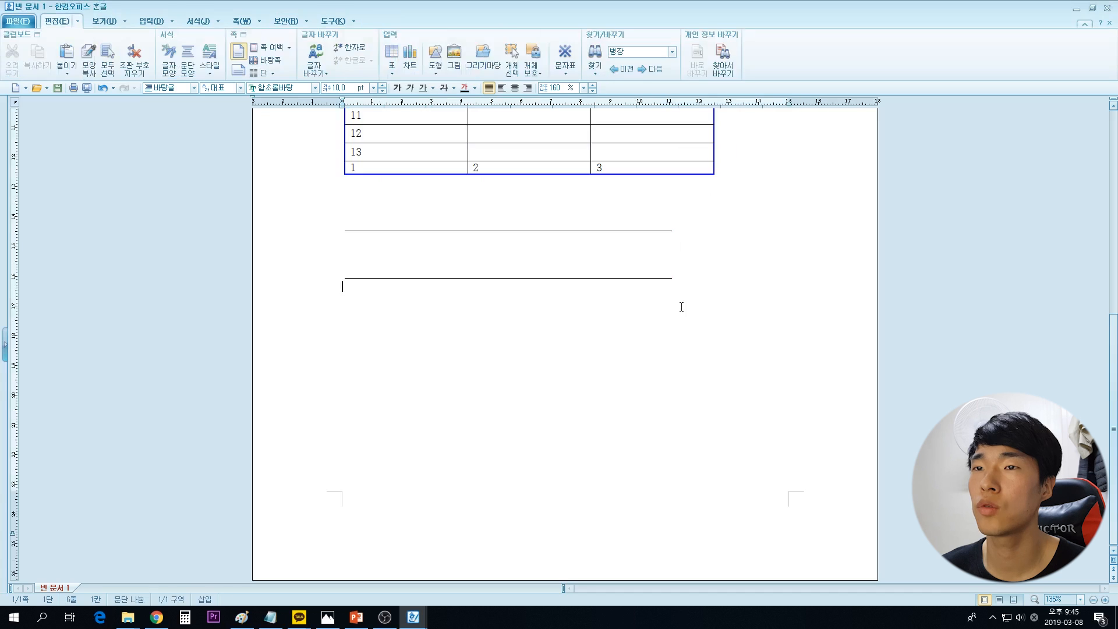
- Set the title box's top and bottom borders to a blue double line 0.5 mm thick
click(543, 258)
key(F5)
key(F5)
key(l)
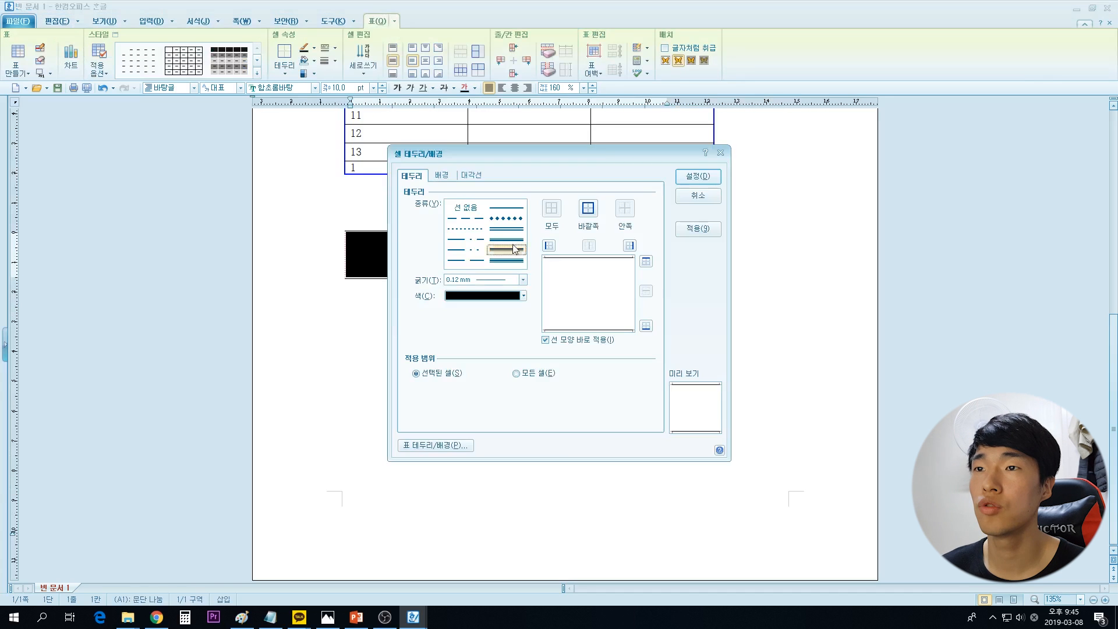
click(509, 229)
click(511, 280)
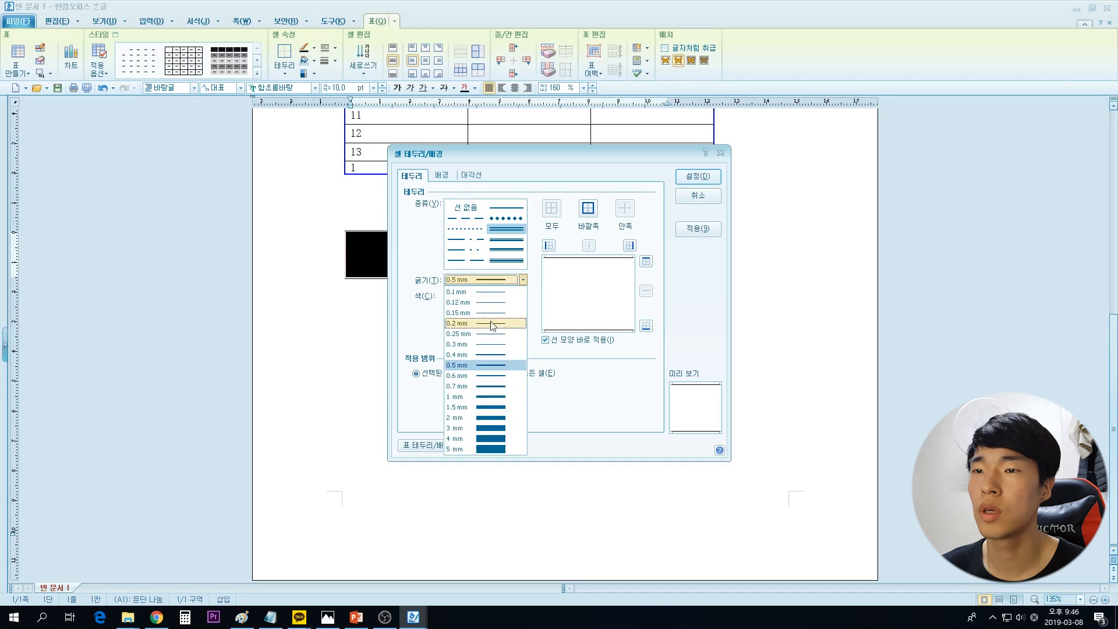
click(488, 366)
click(650, 263)
click(646, 325)
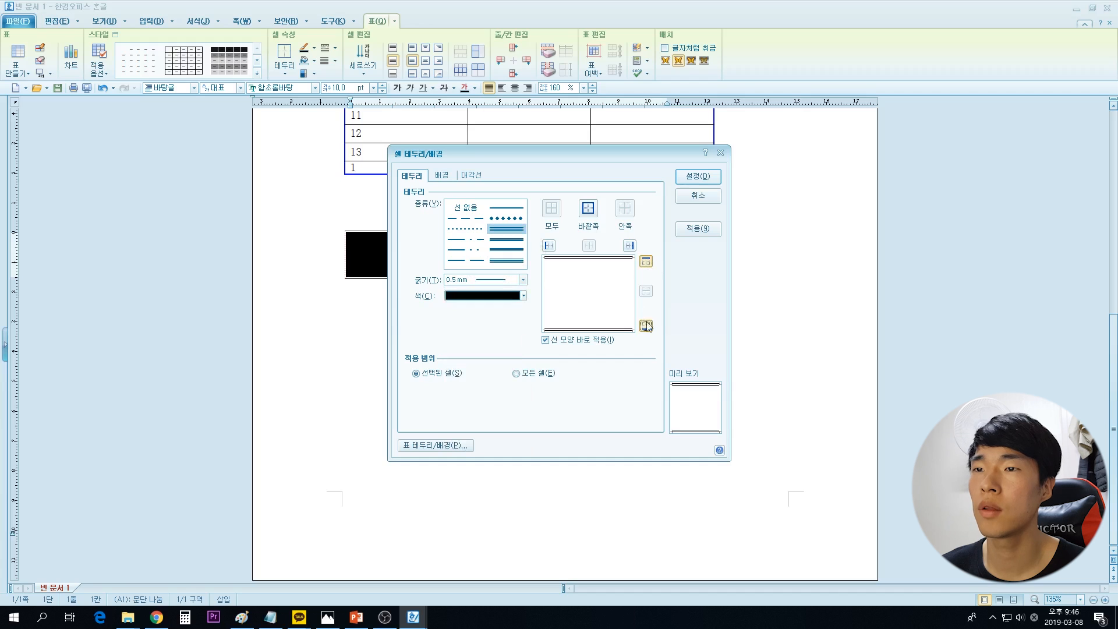
click(483, 296)
click(501, 330)
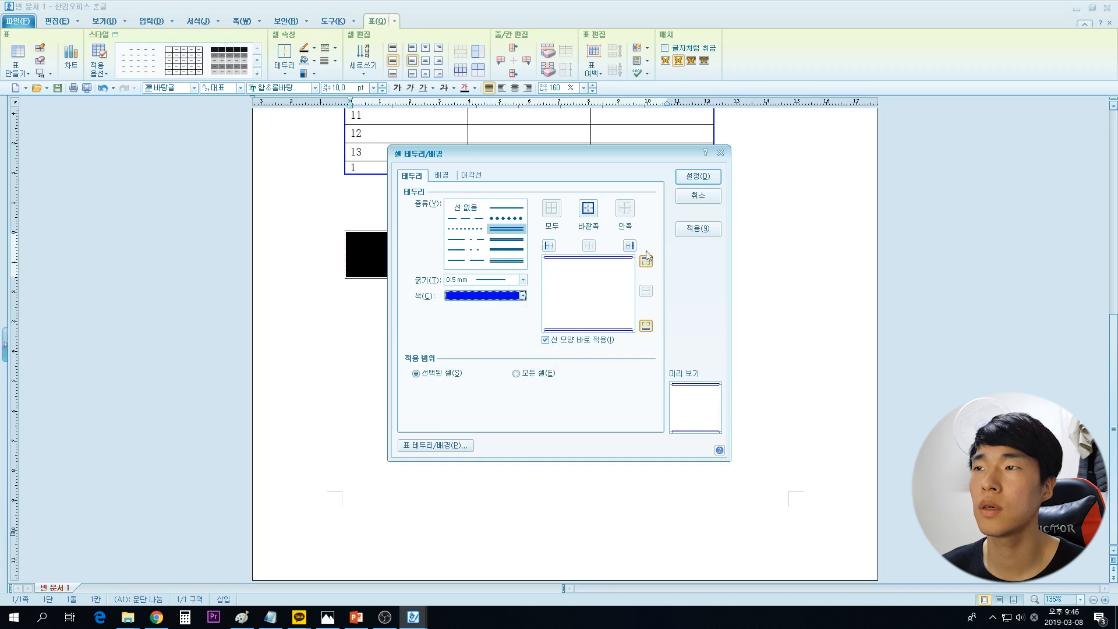
click(702, 179)
click(569, 292)
- Centre the text in the title box and enter "여기는 문서의 제목을 넣는 곳입니다"
click(531, 259)
key(F5)
click(532, 260)
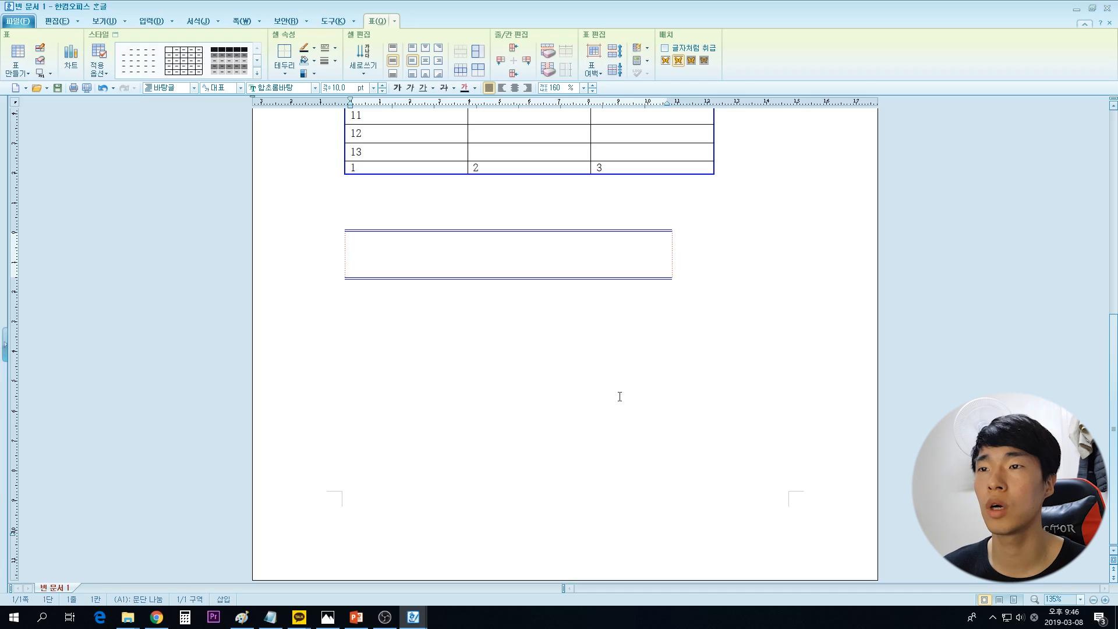
key(ctrl+shift+c)
text(DU)
key(BackSpace)
key(BackSpace)
text(여기는 문서의 )
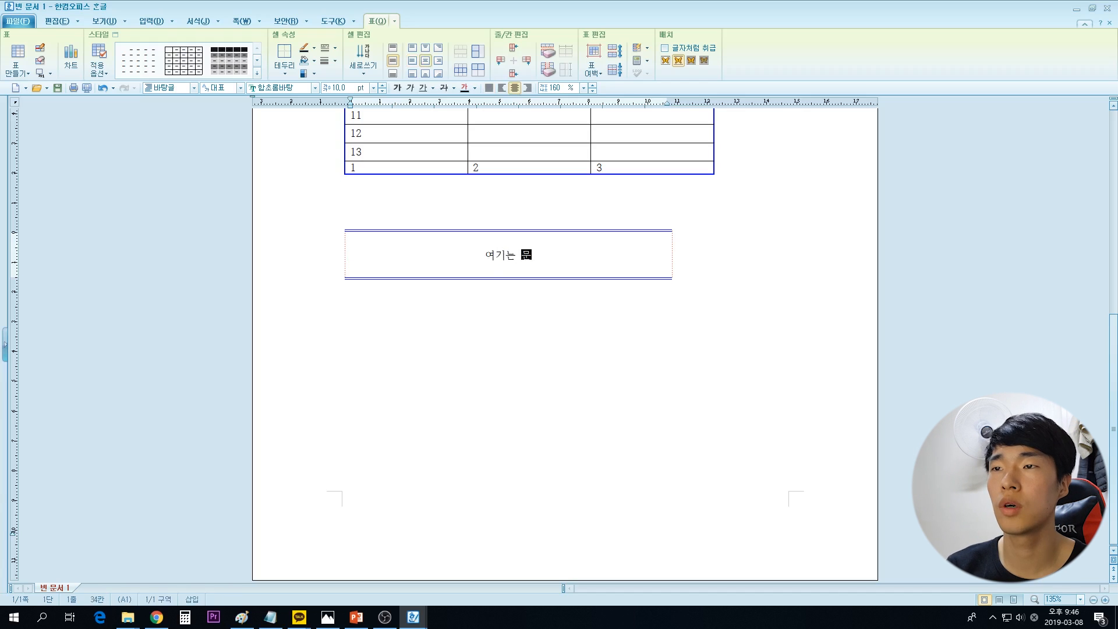
text(제목을 넣는)
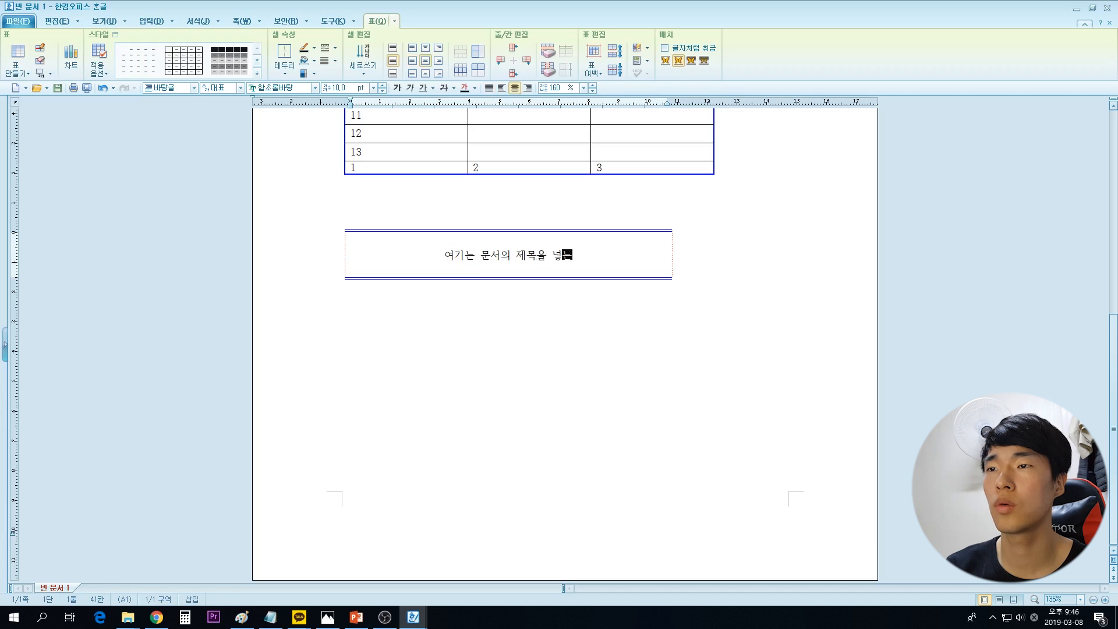
text( 곳이ㅂ니다)
- Select the whole title text, make it bold and enlarge it to 18 pt
key(shift+Home)
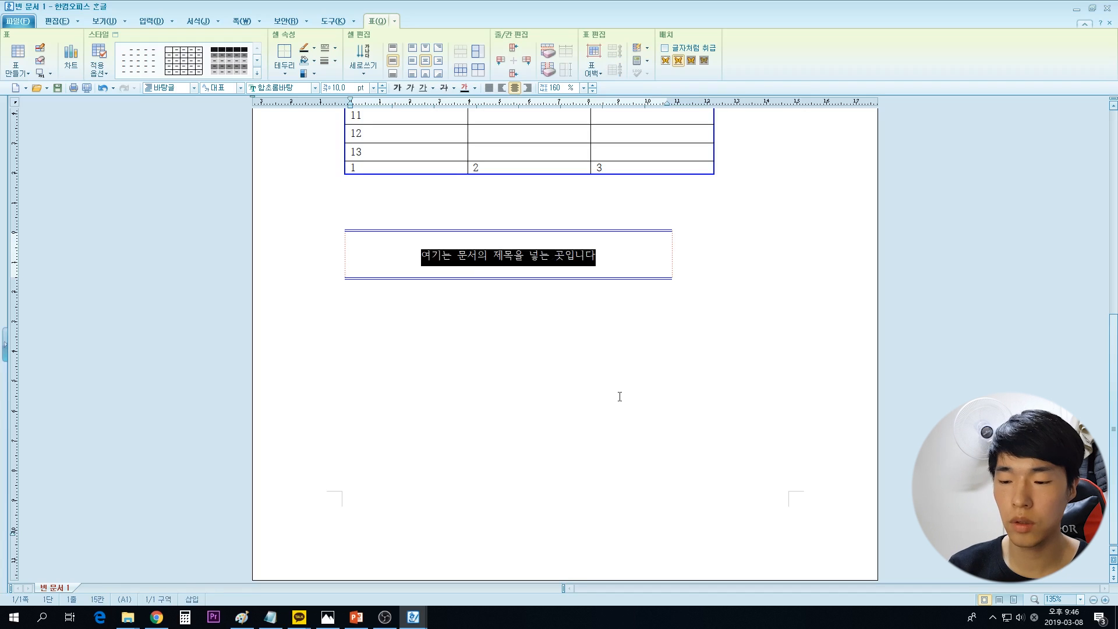
key(alt+shift+e)
key(alt+shift+e)
key(alt+shift+e)
key(alt+shift+e)
click(640, 372)
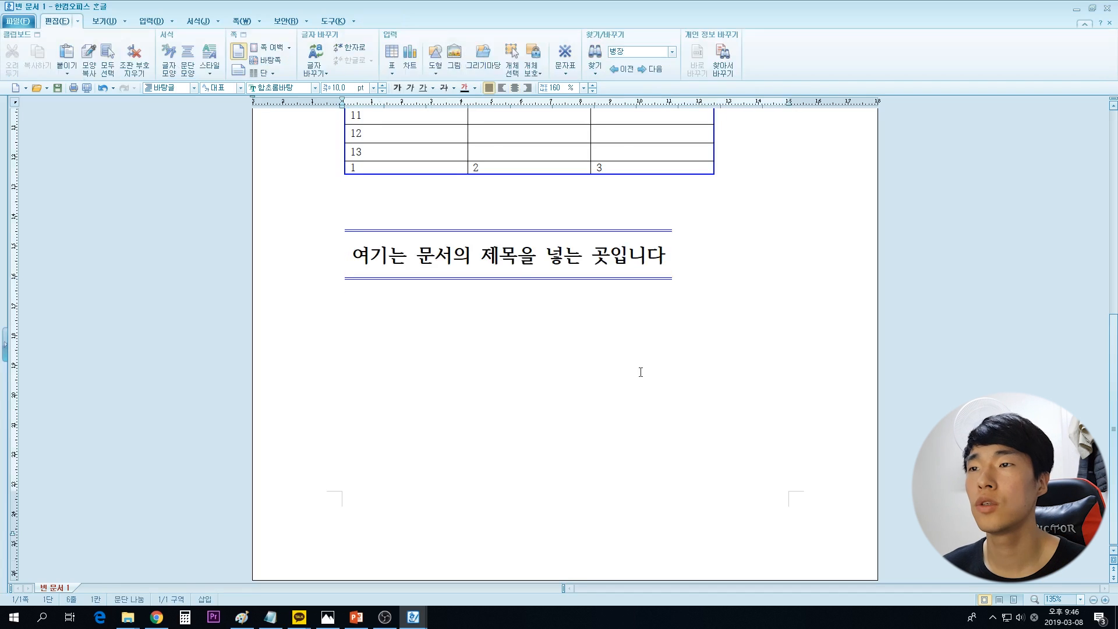
- Replace the title box's text with "동원훈련 가기싫은 계획서"
click(459, 251)
double_click(410, 255)
key(ctrl+a)
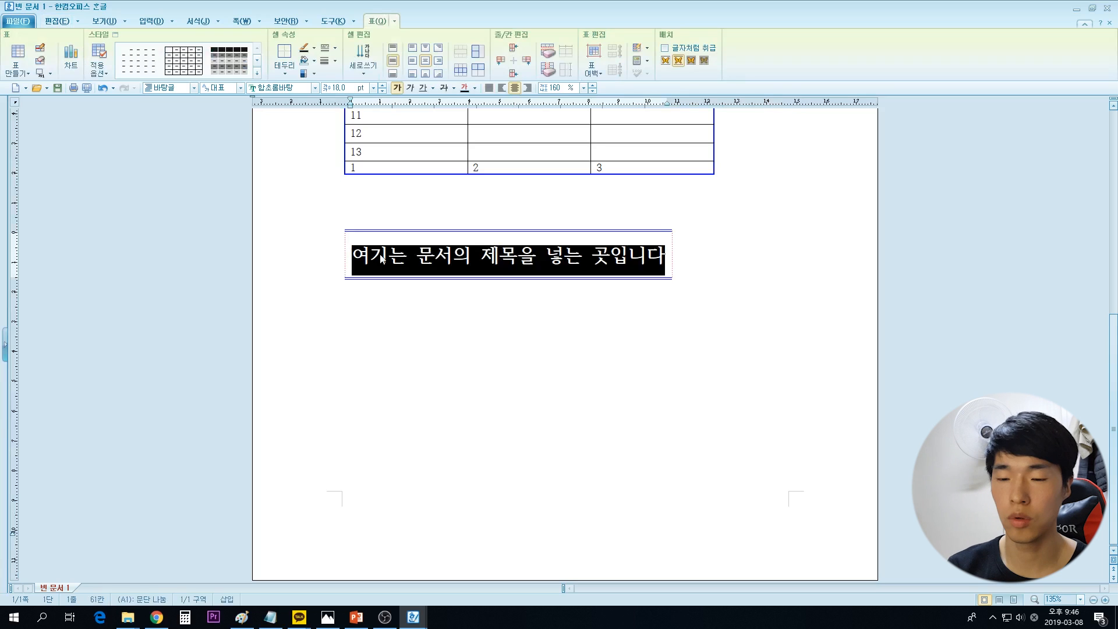
text(도ㅇ원훈련 가기싫으)
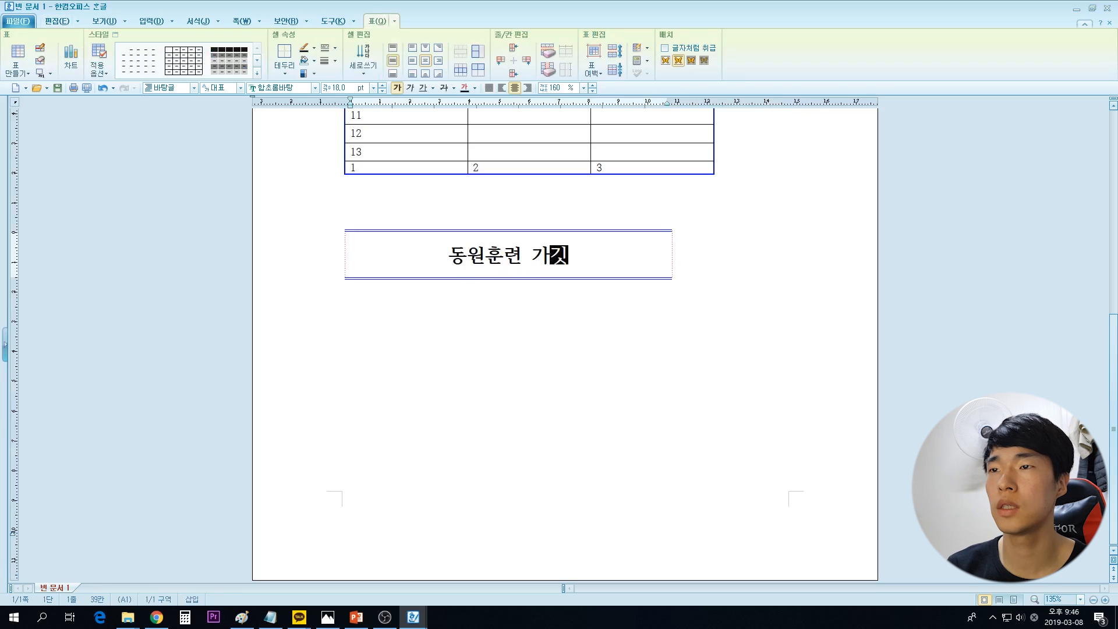
text(ㄴ 계획서)
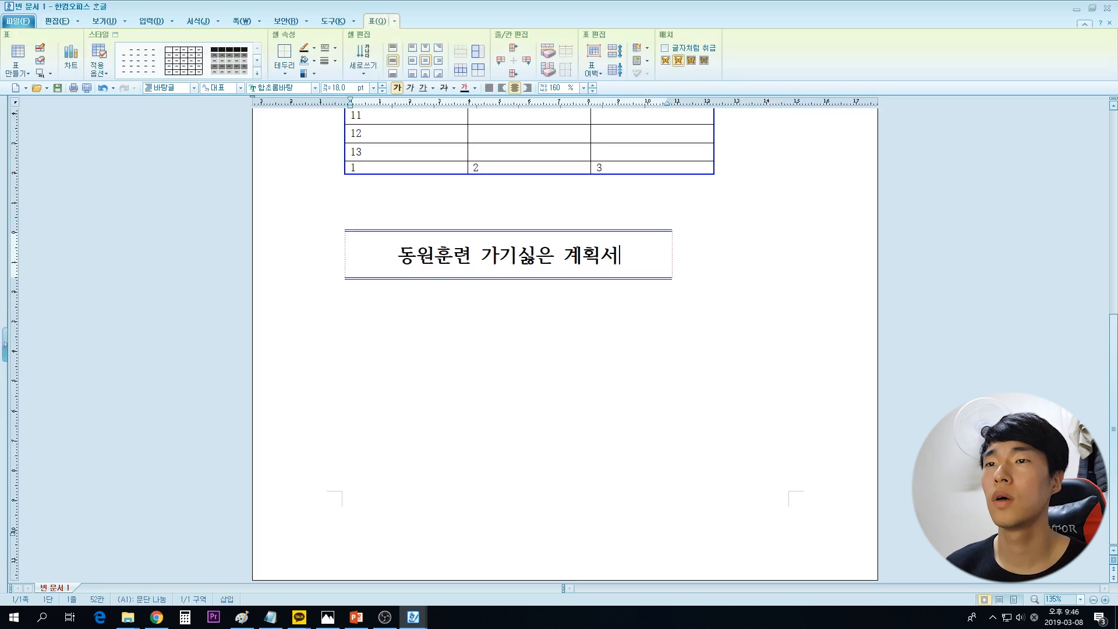
- Select the title cell and increase its font size to 21 pt
key(F5)
key(ctrl+])
key(ctrl+])
key(ctrl+])
key(ctrl+])
key(ctrl+])
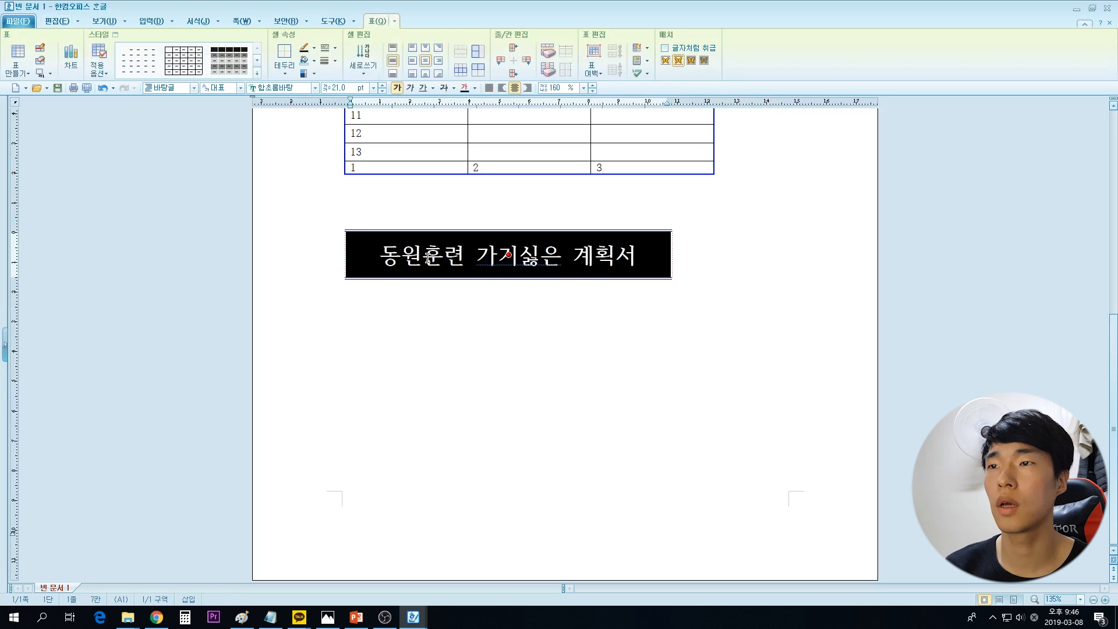
- Space the title box's text as "동원훈련 가기 싫은 계획서", enlarge it to 23 pt and leave the box
click(641, 355)
click(520, 255)
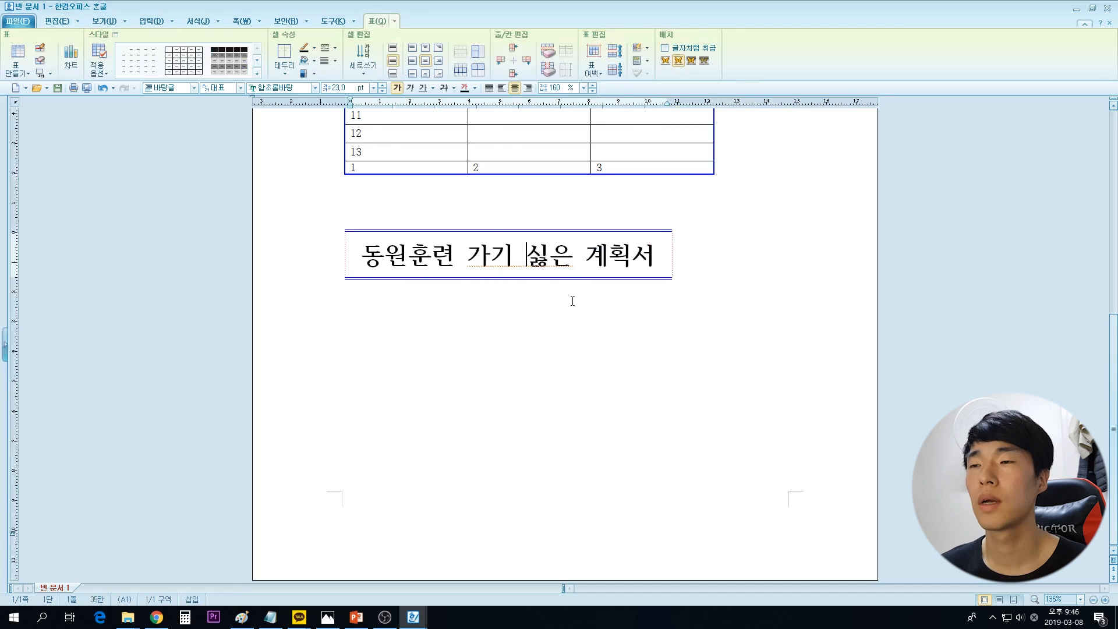
click(729, 346)
scroll(757, 347, up, 2)
click(555, 326)
key(F5)
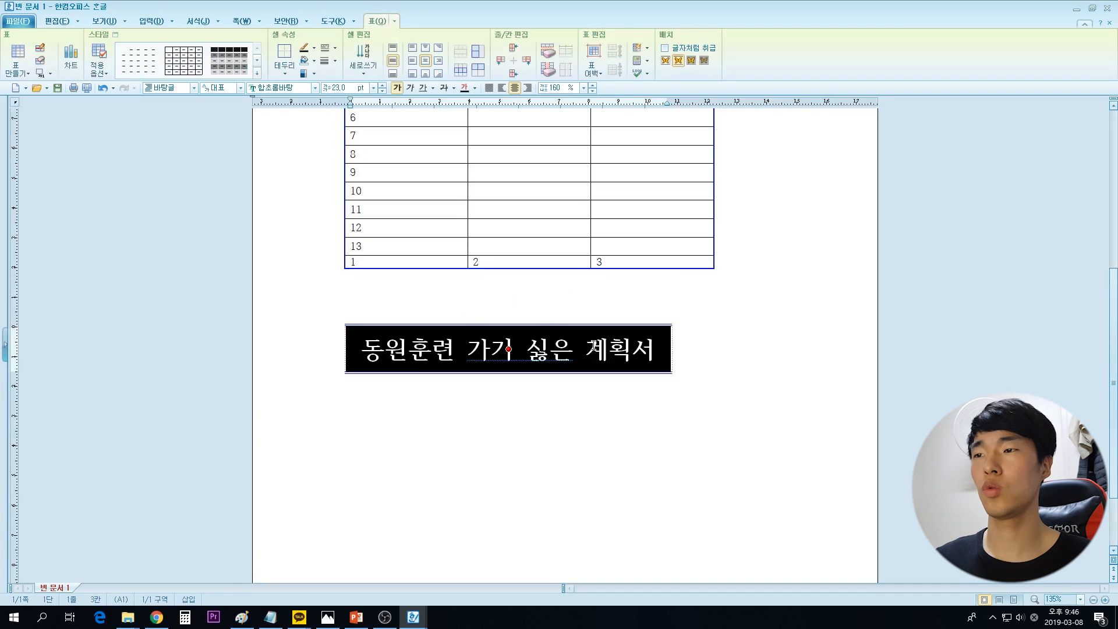
key(Escape)
click(591, 404)
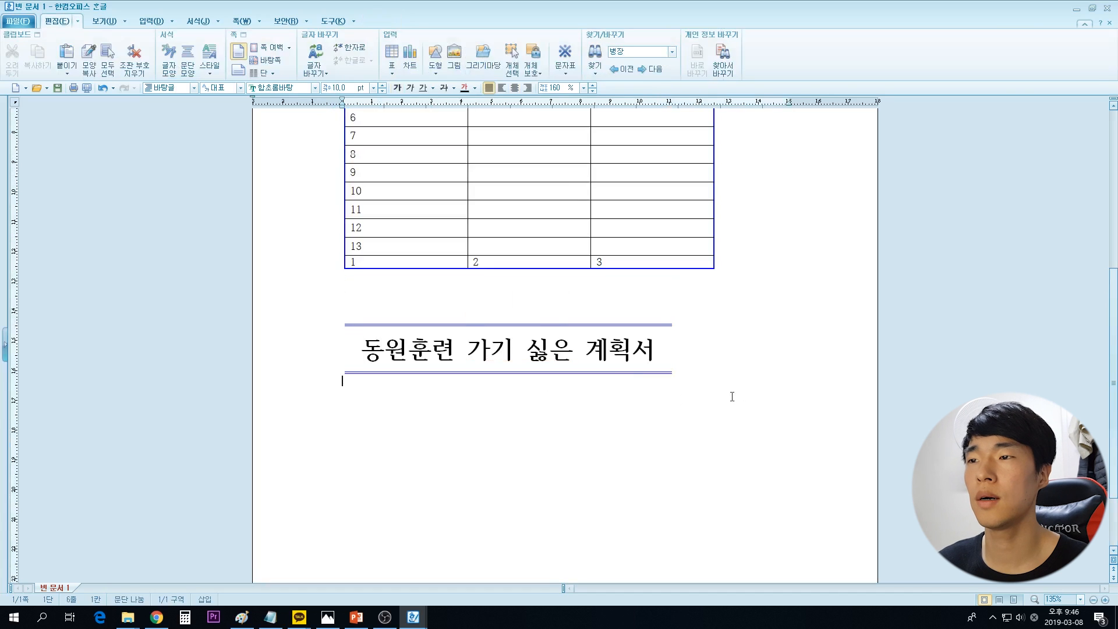
- Open the page setup (편집 용지) settings to review the paper and margin options, then cancel without changes
scroll(731, 396, up, 7)
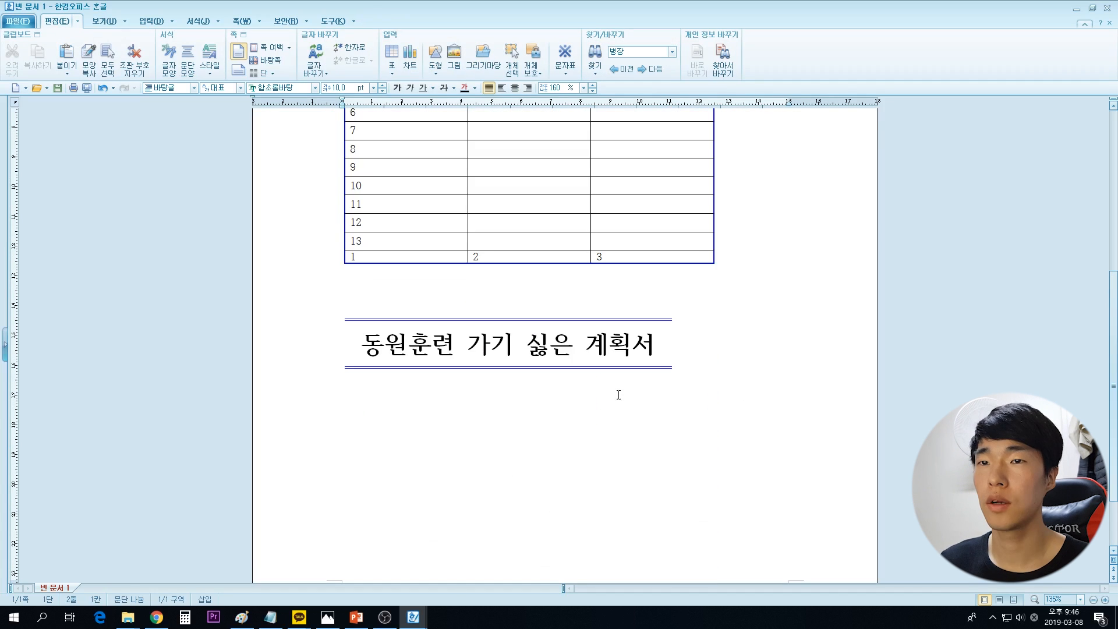
scroll(616, 399, up, 5)
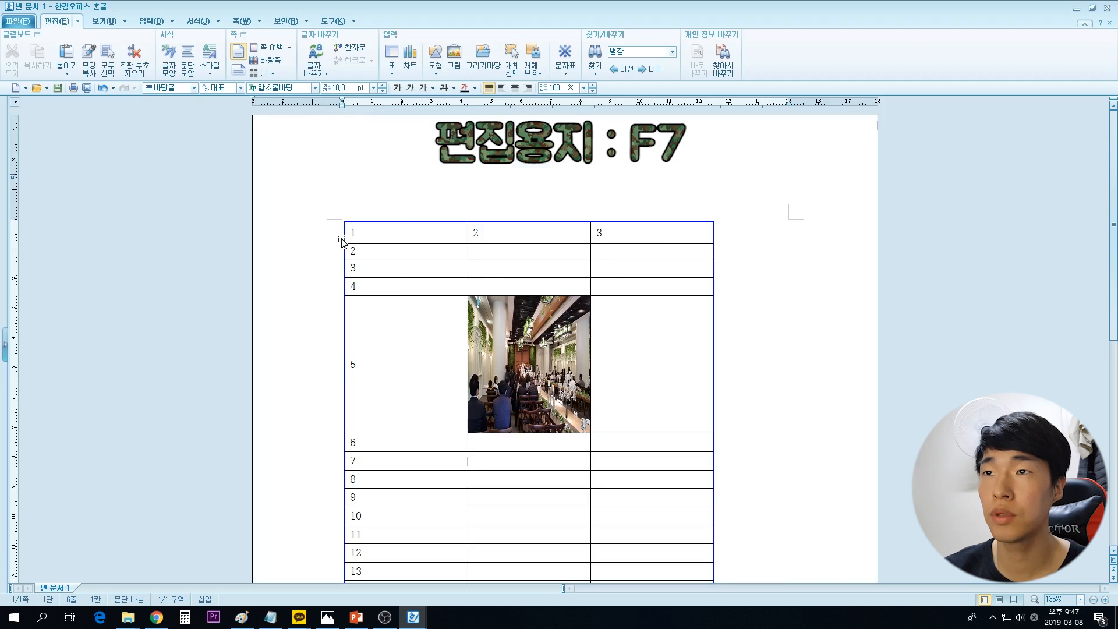
key(F7)
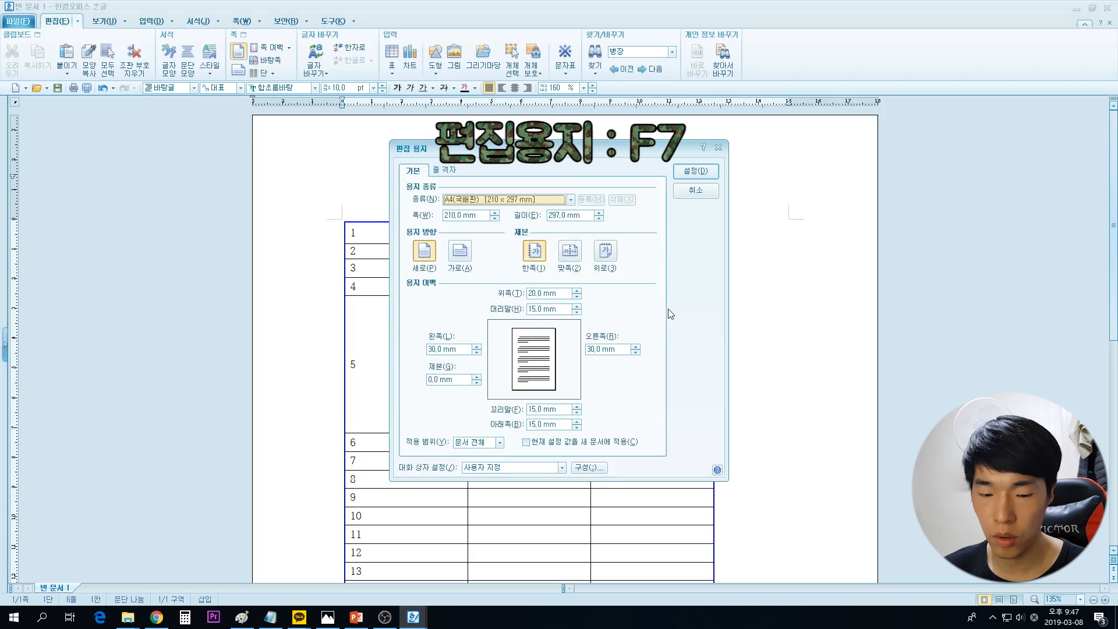
key(alt)
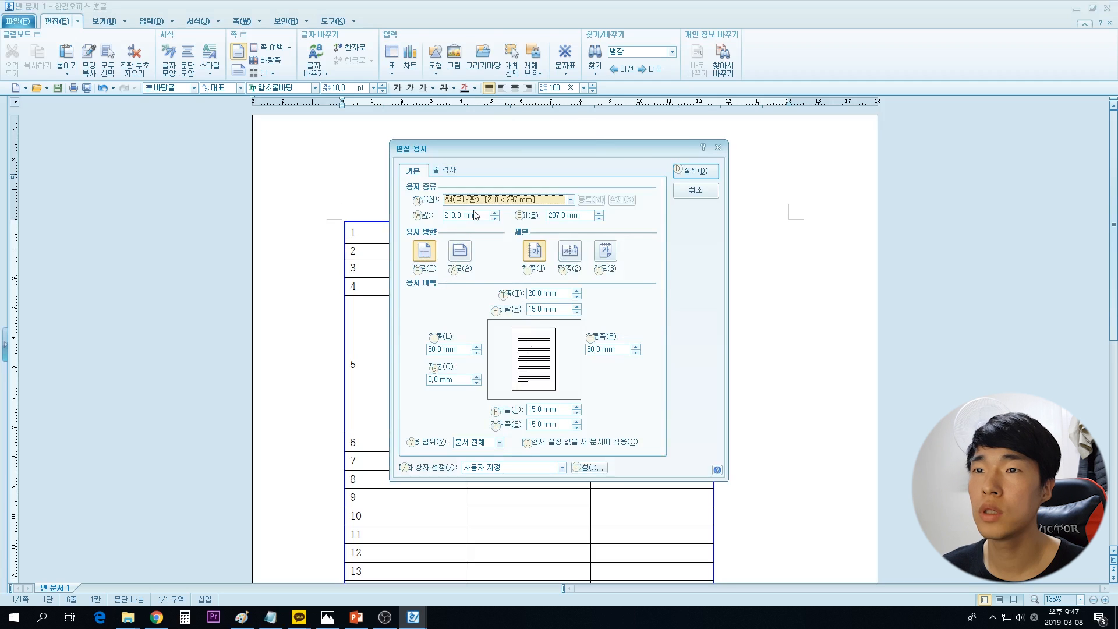
click(701, 192)
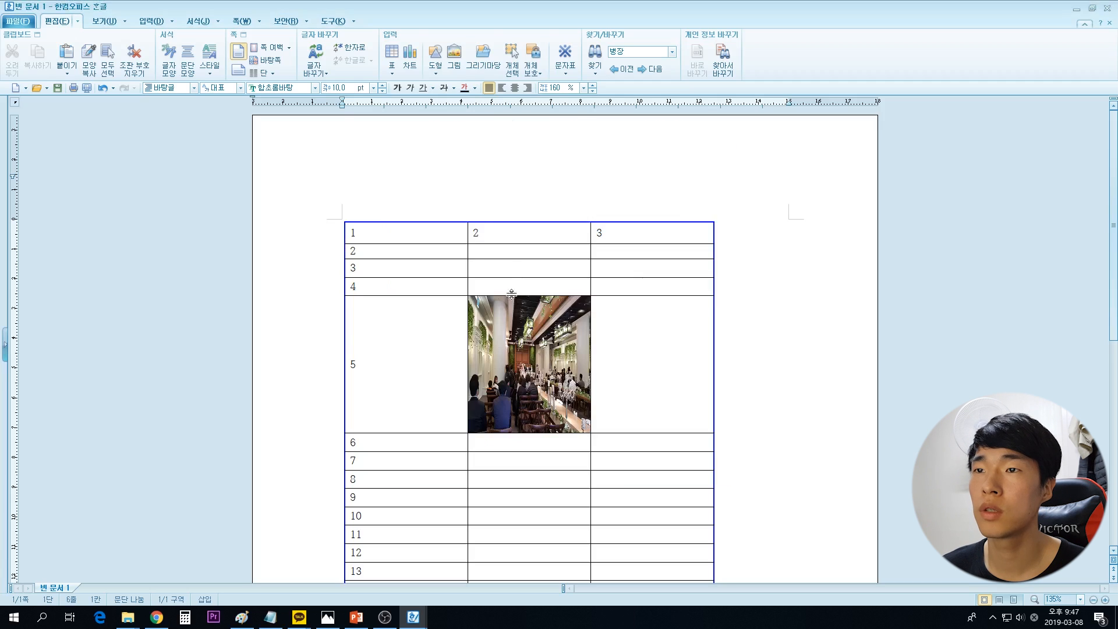
- In the page setup (편집 용지), set the top, bottom, left and right margins to 5 mm
scroll(533, 250, down, 3)
click(528, 283)
key(l)
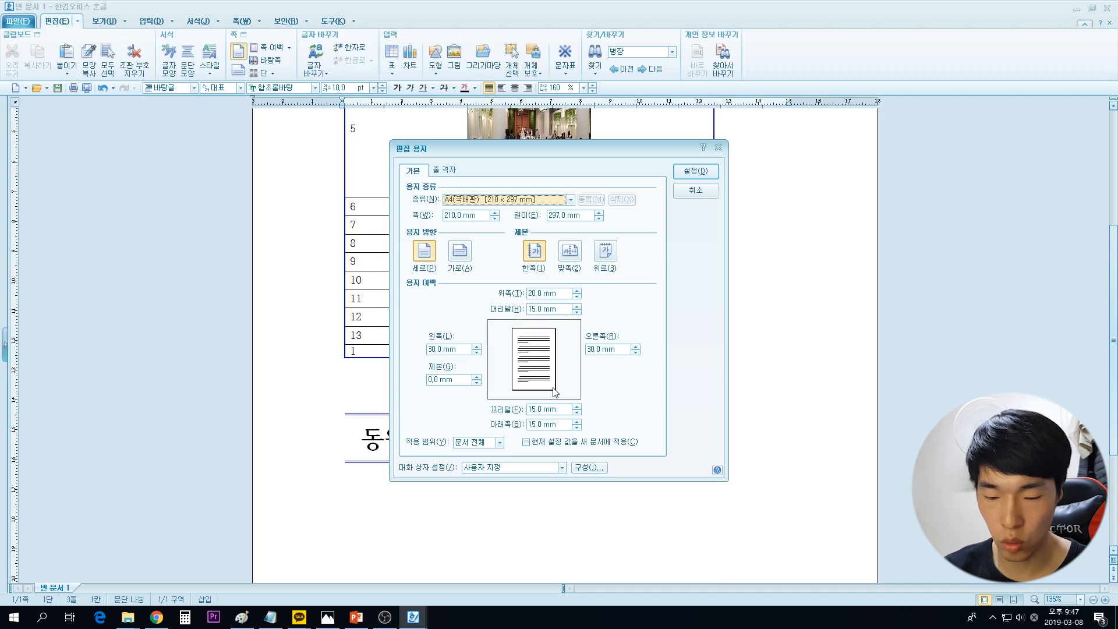
key(alt)
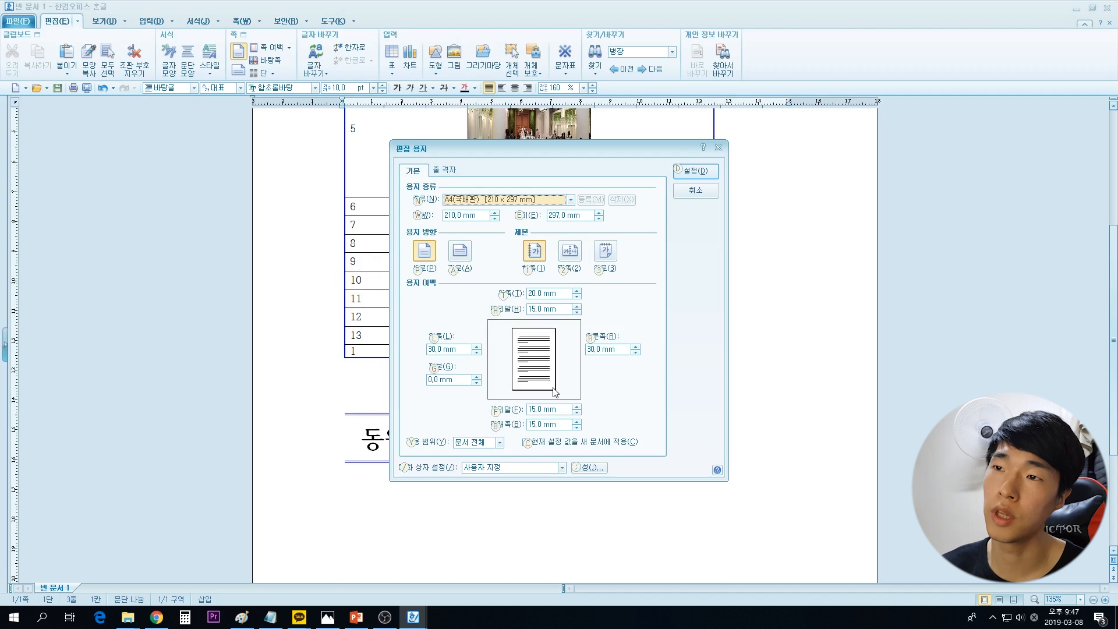
key(t)
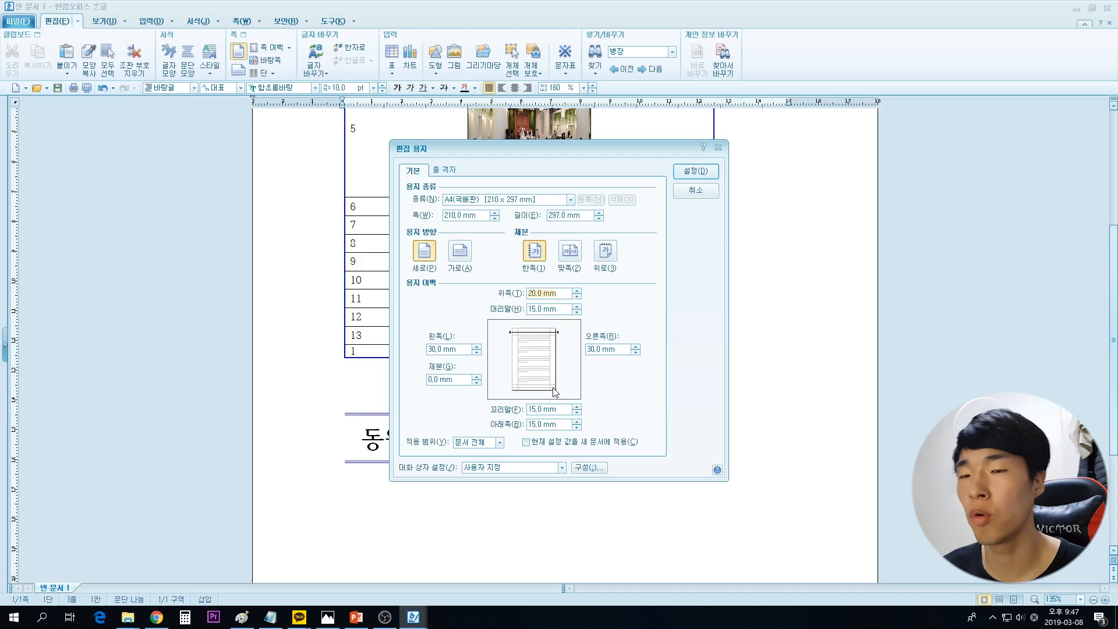
text(5)
key(alt+b)
text(5)
key(alt+l)
text(5)
key(alt+r)
text(5)
- Set the header and footer margins to 5 mm and apply the page setup
key(alt+h)
text(5)
key(alt+f)
text(5)
key(Return)
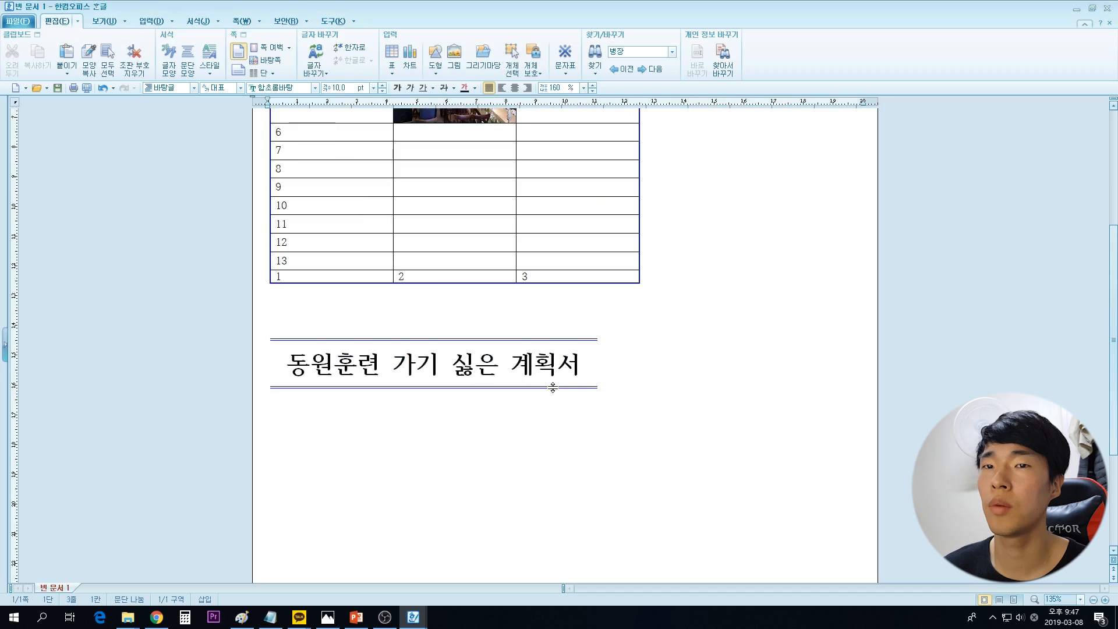
- Examine the page's new margins at its upper and lower edges
scroll(615, 352, up, 3)
scroll(845, 350, down, 5)
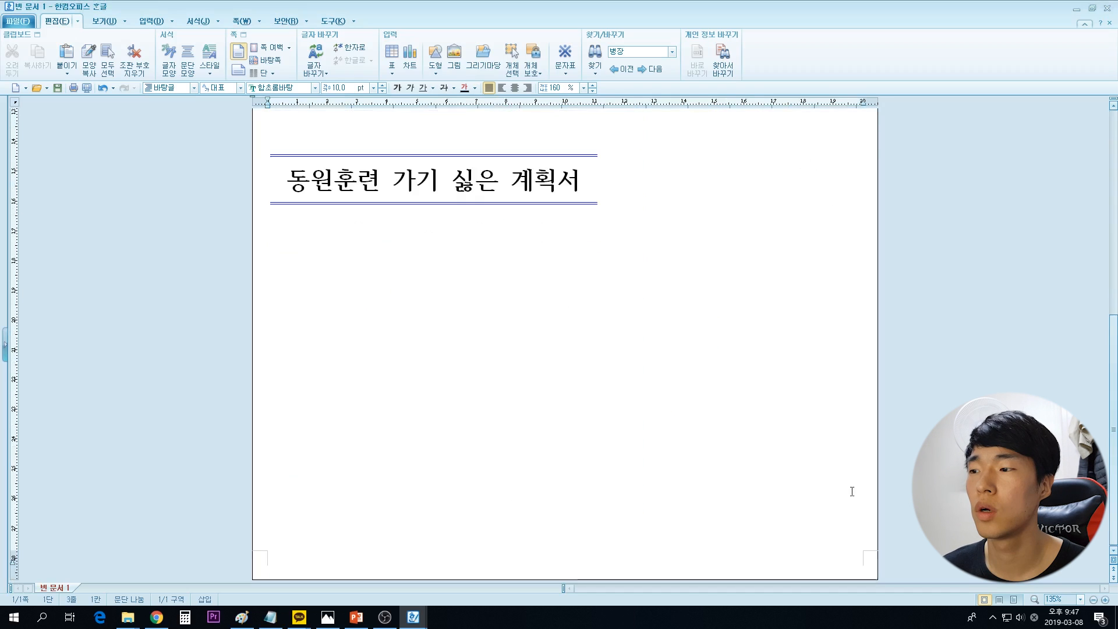
scroll(283, 424, up, 5)
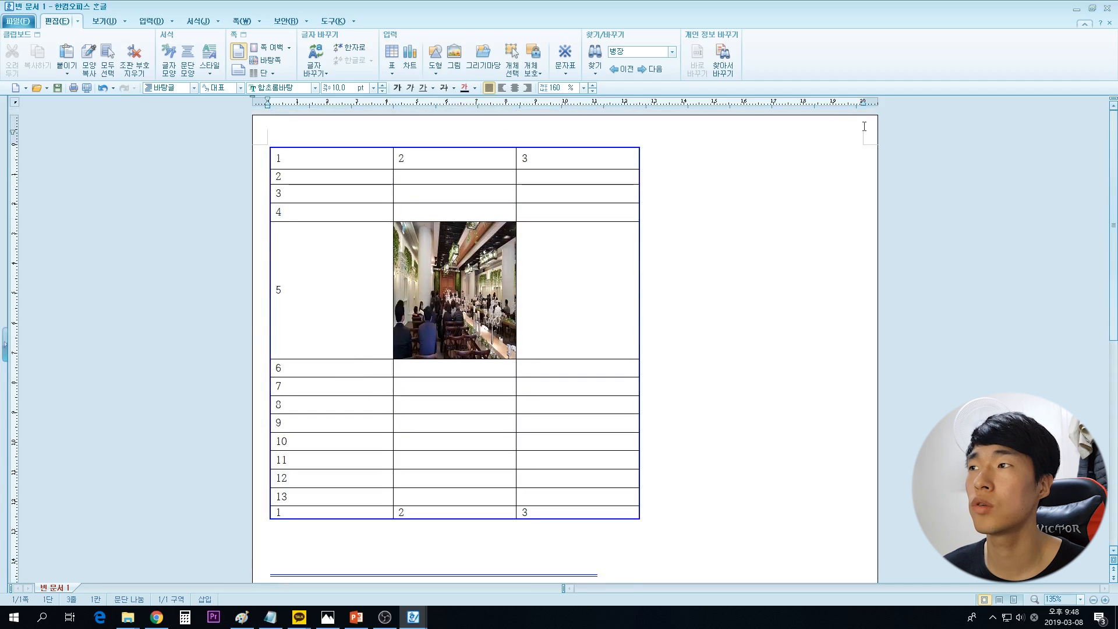
scroll(862, 174, down, 5)
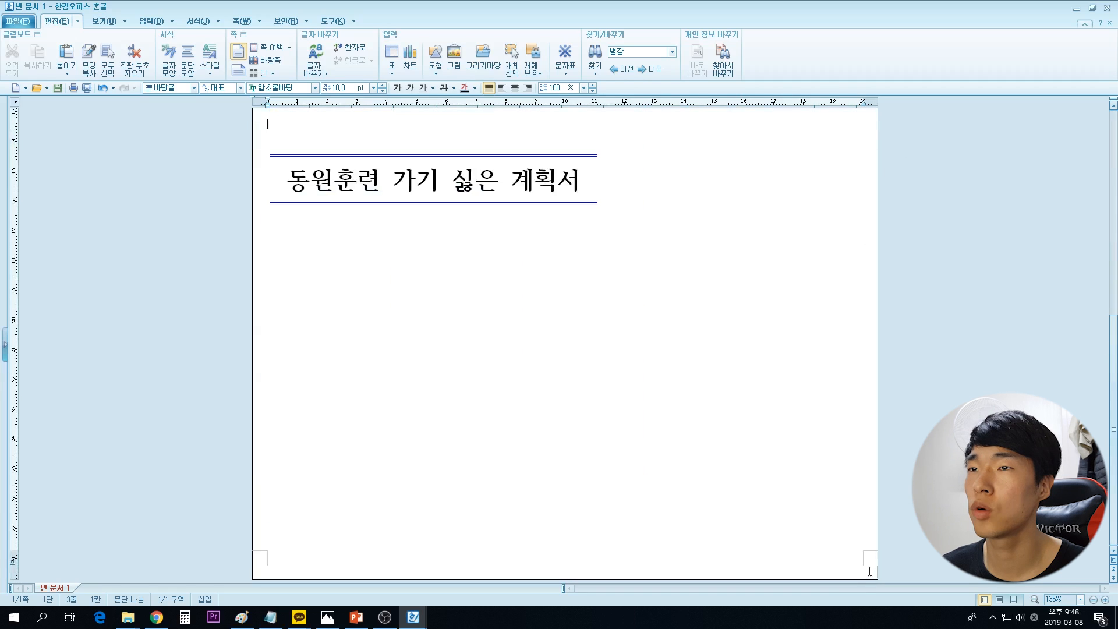
scroll(524, 312, up, 4)
scroll(524, 312, up, 2)
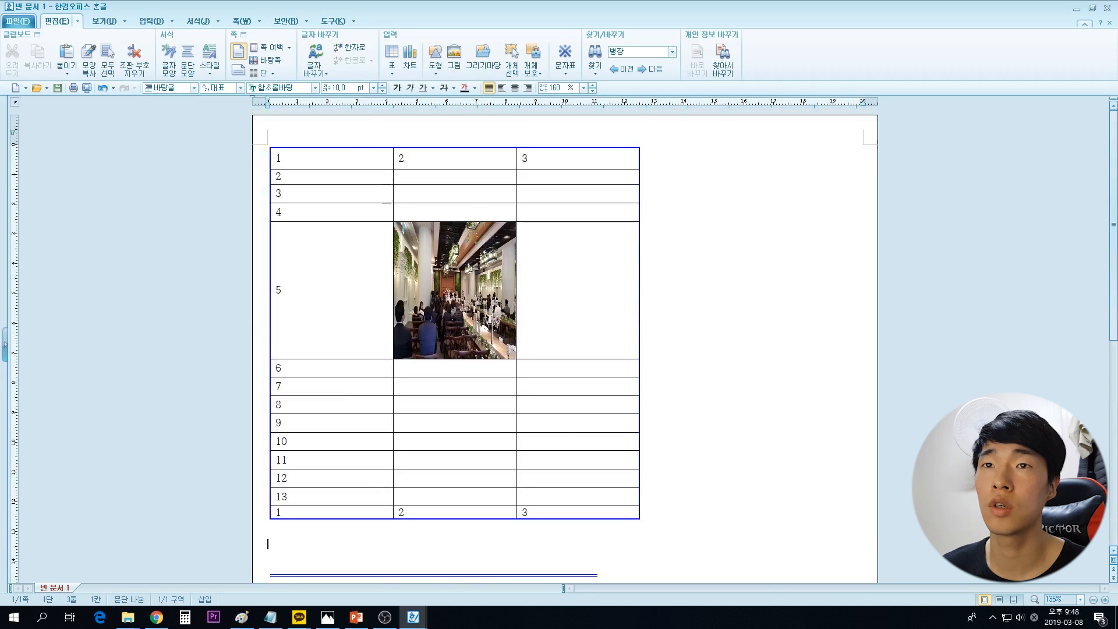
- Switch the page to landscape orientation and split it into two columns
click(238, 69)
click(271, 73)
click(282, 112)
- Enter a row of "ㅇ" characters below the table and paste copies of part of it until the text flows into the second column
text(ㅇㅇㅇㅇㅇㅇㅇㅇㅇㅇㅇㅇㅇㅇㅇㅇㅇㅇㅇㅇㅇㅇㅇㅇㅇㅇ)
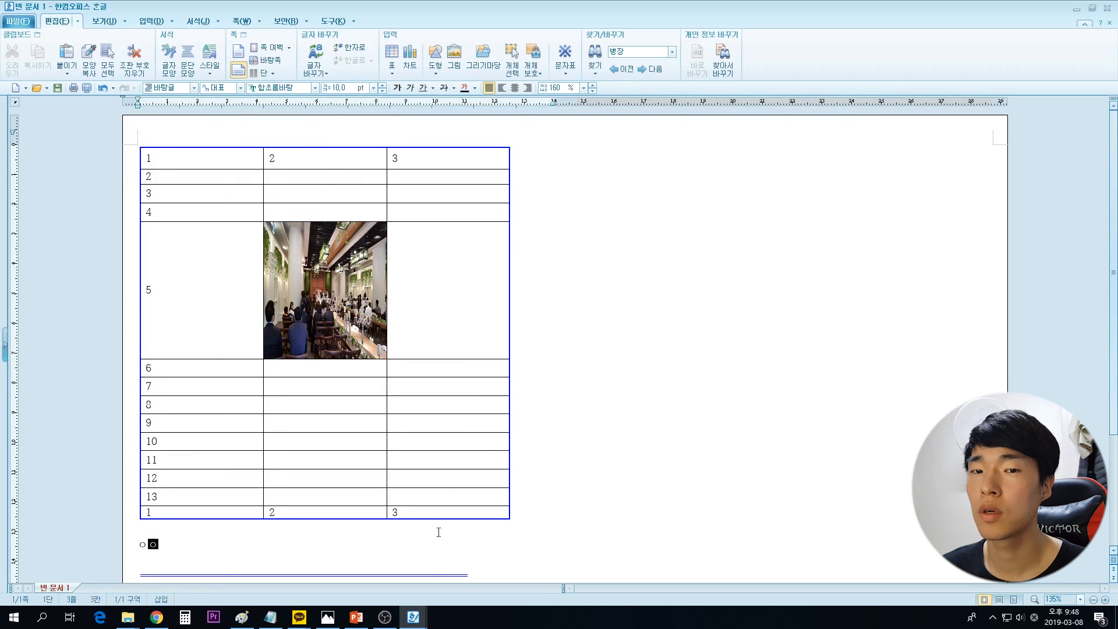
drag(410, 547, 209, 546)
key(ctrl+c)
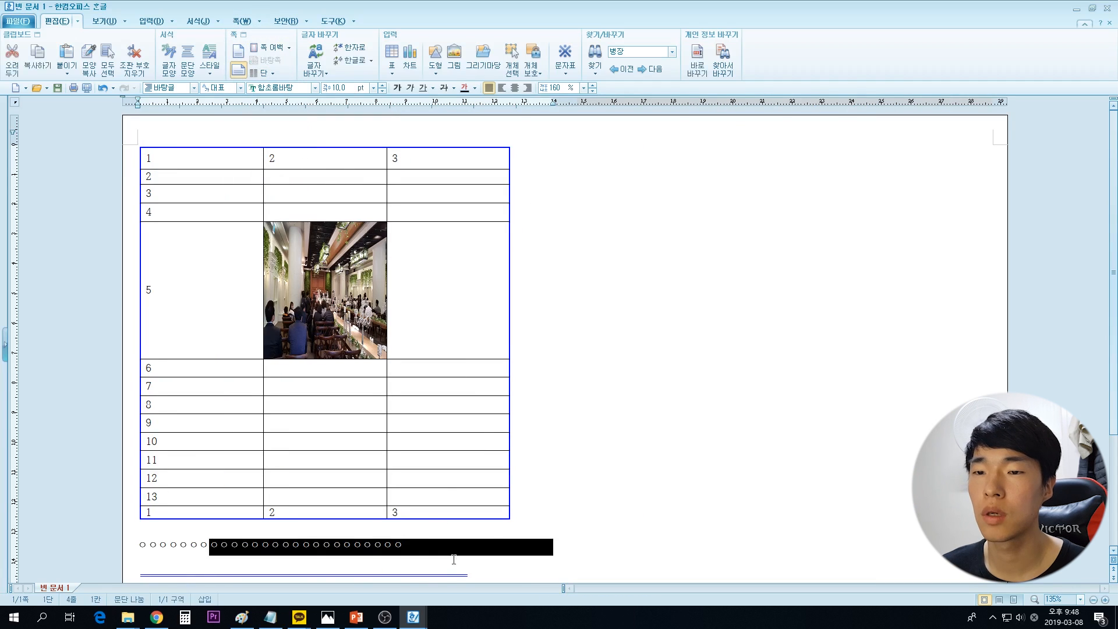
key(ctrl+v)
key(ctrl+v)
key(ctrl+v)
key(ctrl+v)
key(ctrl+v)
key(ctrl+v)
key(ctrl+v)
key(ctrl+v)
key(ctrl+v)
key(ctrl+v)
key(ctrl+v)
key(ctrl+v)
key(ctrl+v)
key(ctrl+v)
key(ctrl+v)
key(ctrl+v)
key(ctrl+v)
key(ctrl+v)
key(ctrl+v)
key(ctrl+v)
- Examine how the text flows in the second column by selecting its rows, then clear the selection
drag(601, 147, 593, 356)
click(593, 356)
drag(586, 131, 879, 419)
click(766, 427)
drag(582, 162, 580, 354)
click(577, 355)
scroll(557, 356, up, 1)
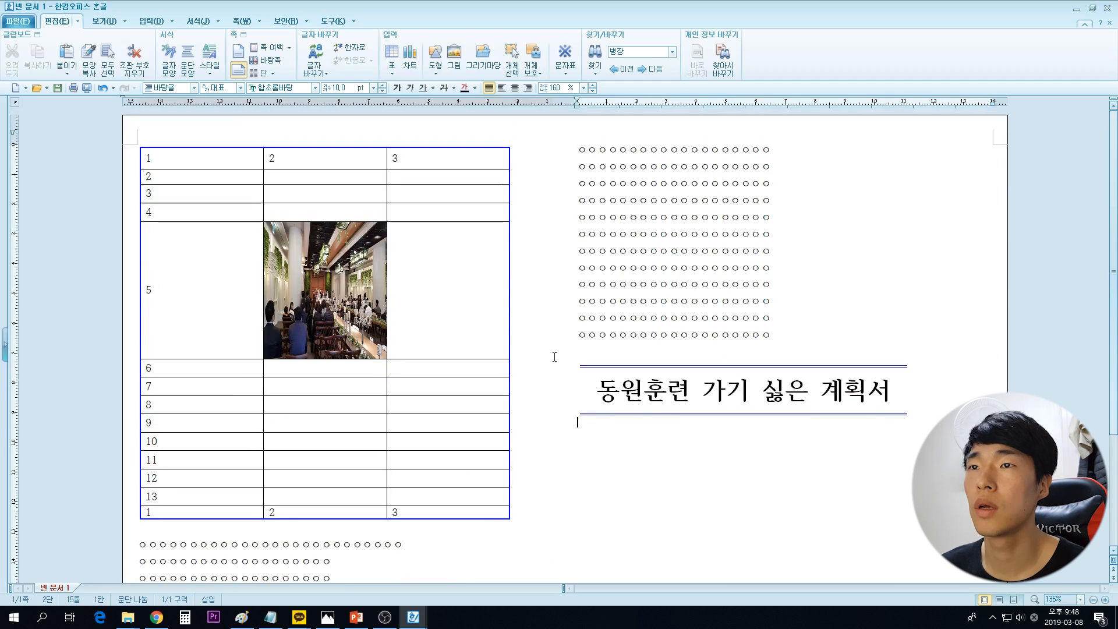